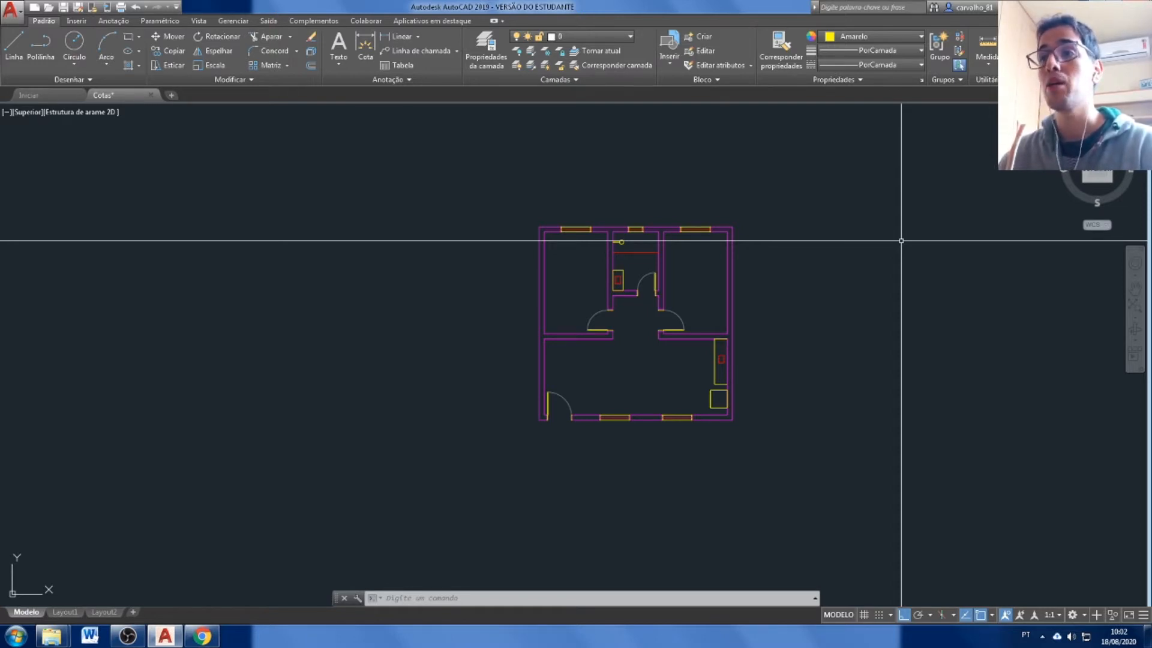
# Add a horizontal linear dimension for the left outer wall's thickness at the upper-left corner, placed above the floor plan.
pyautogui.scroll(4, 600, 252)
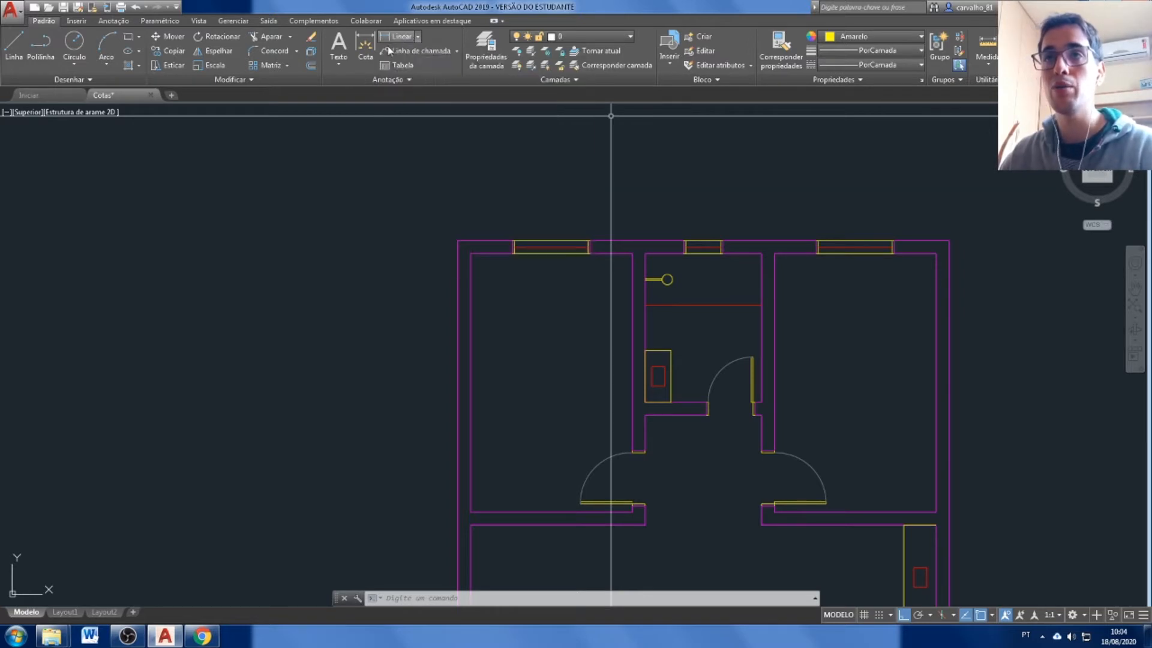
pyautogui.click(419, 39)
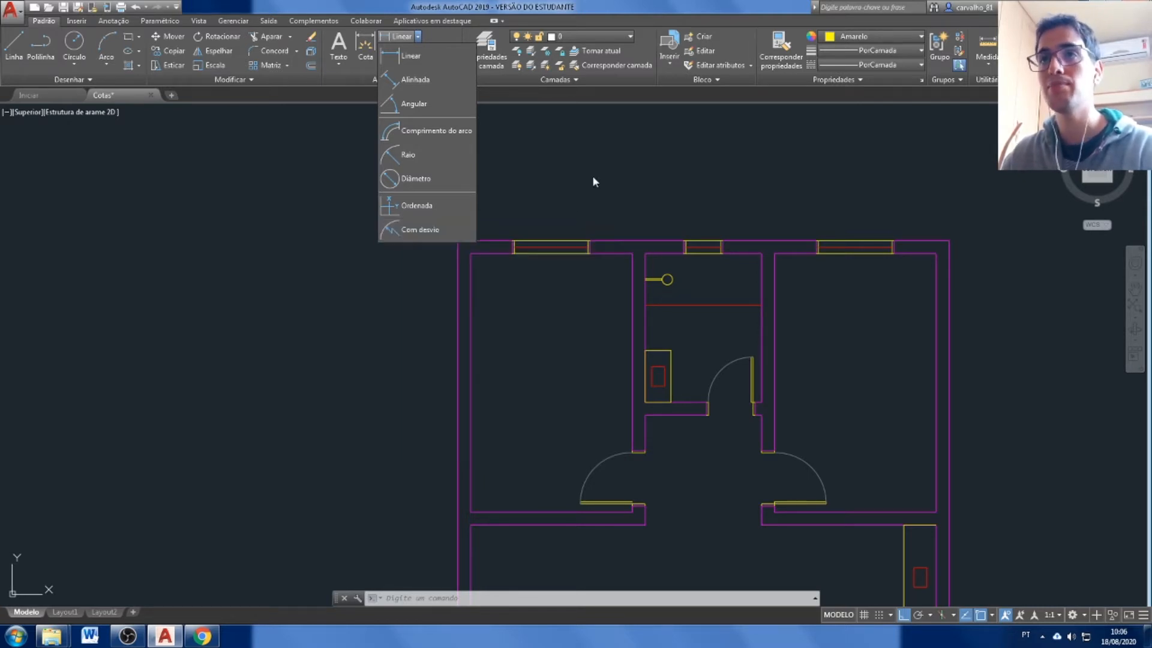
pyautogui.click(435, 58)
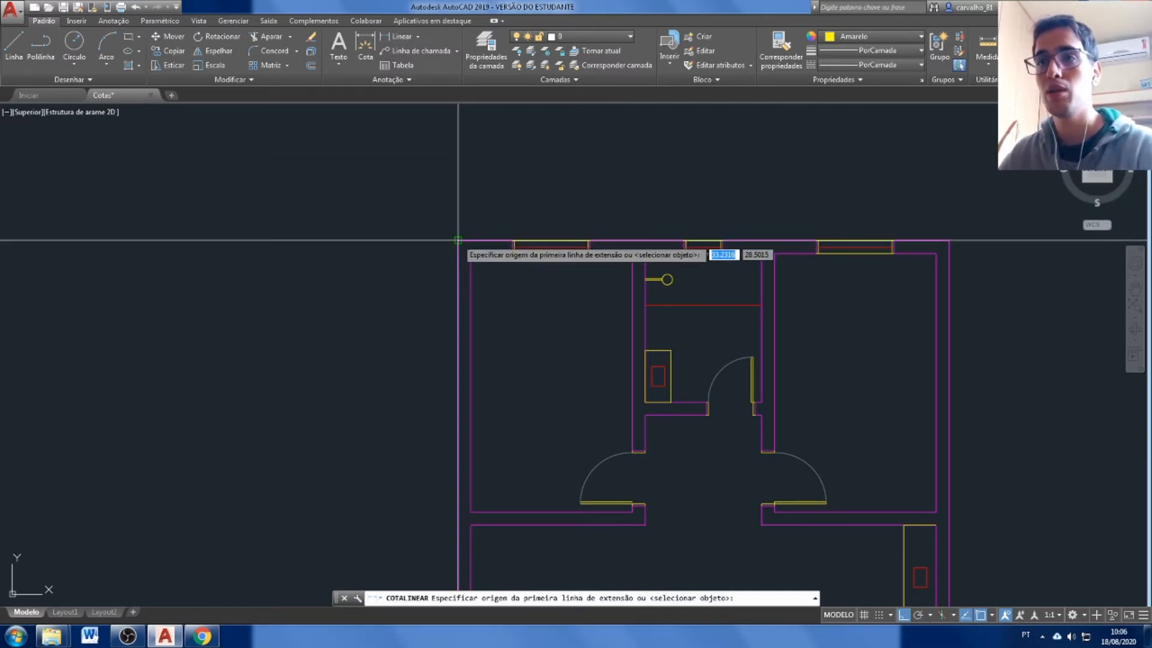
pyautogui.scroll(5, 458, 238)
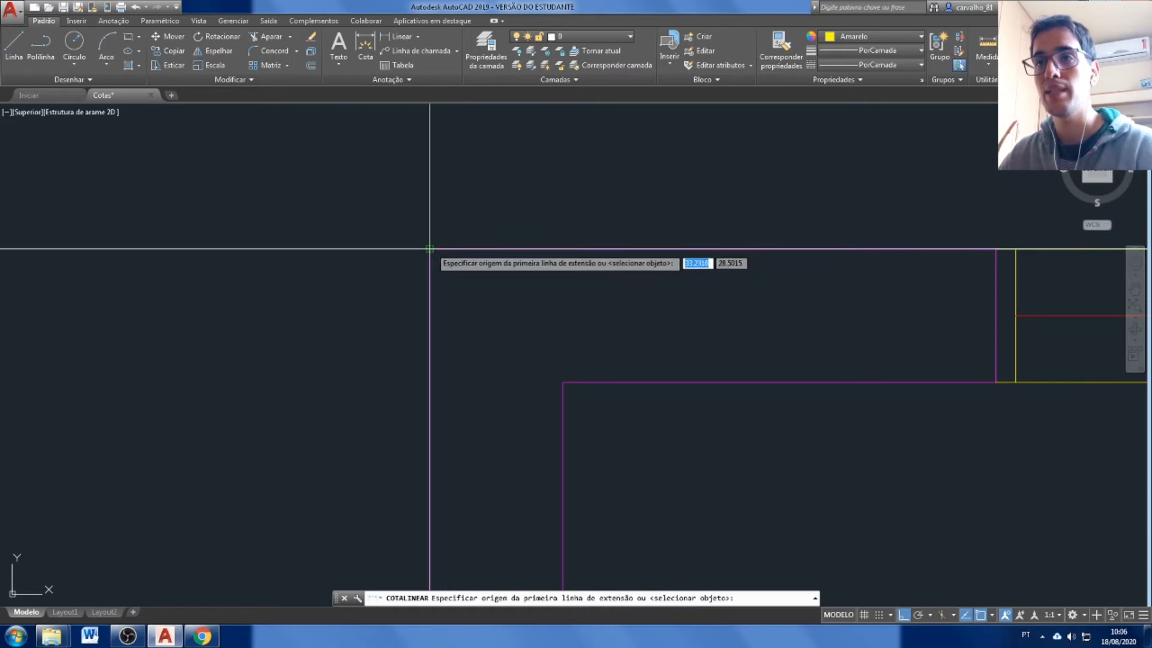
pyautogui.click(430, 248)
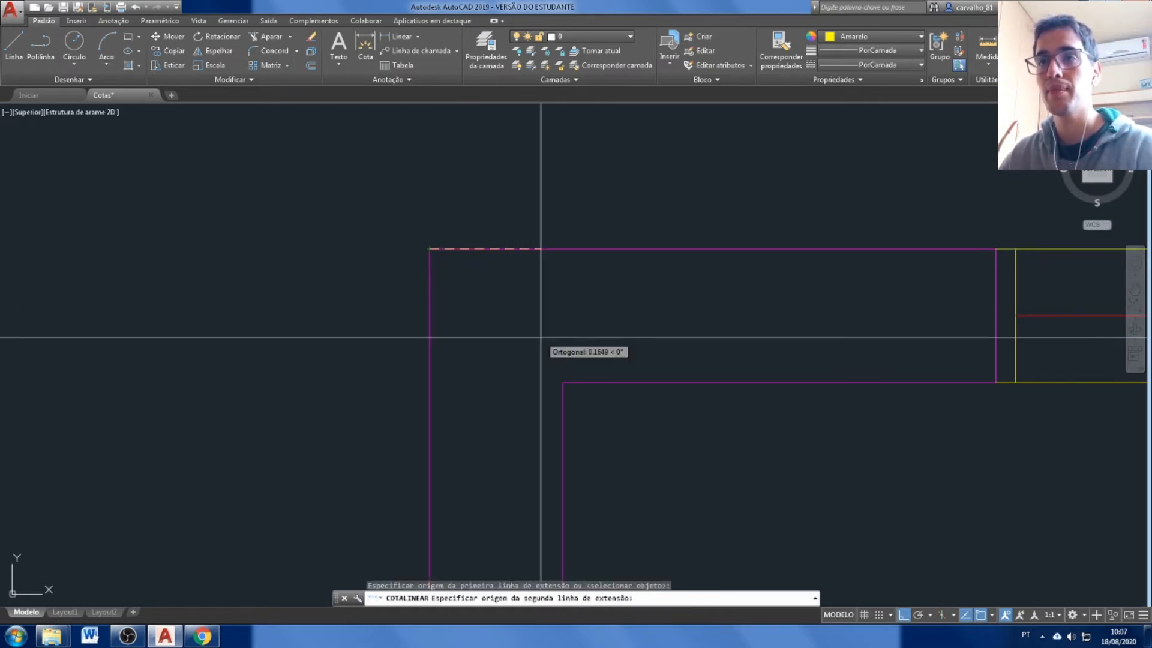
pyautogui.click(563, 382)
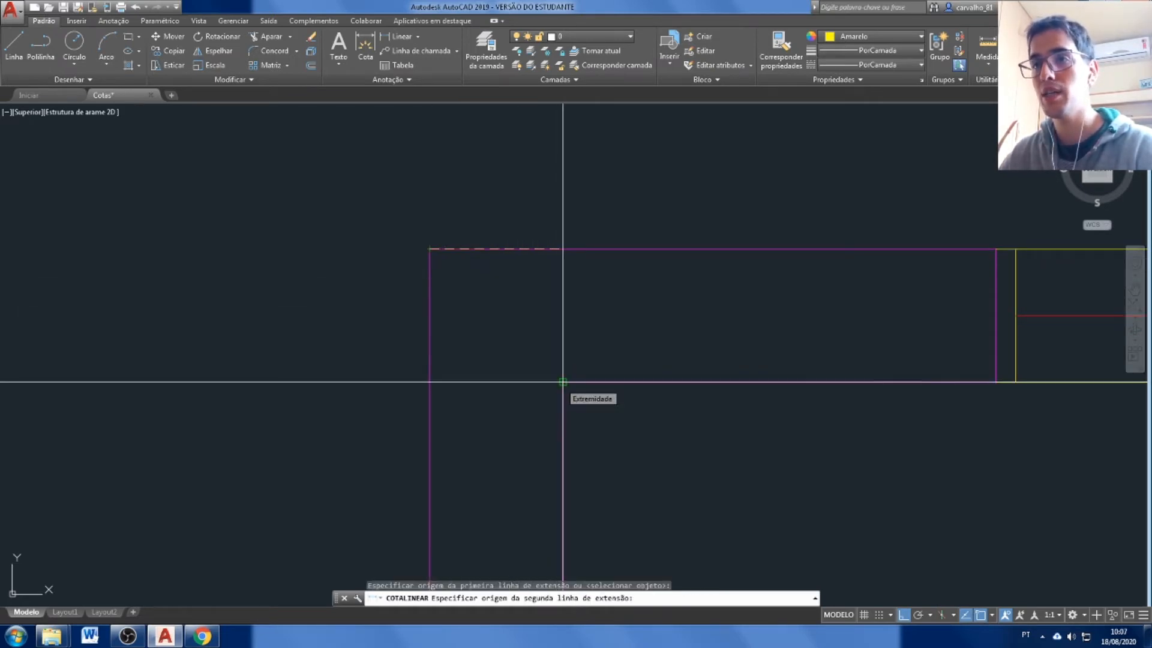
pyautogui.scroll(-4, 563, 381)
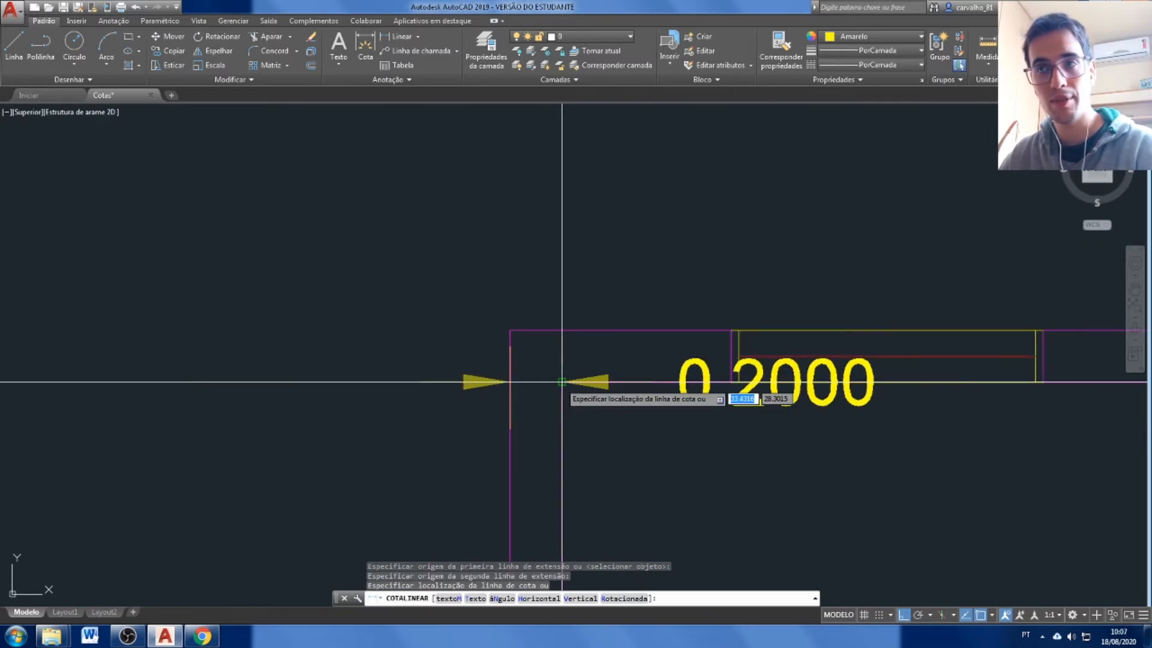
pyautogui.scroll(-4, 562, 266)
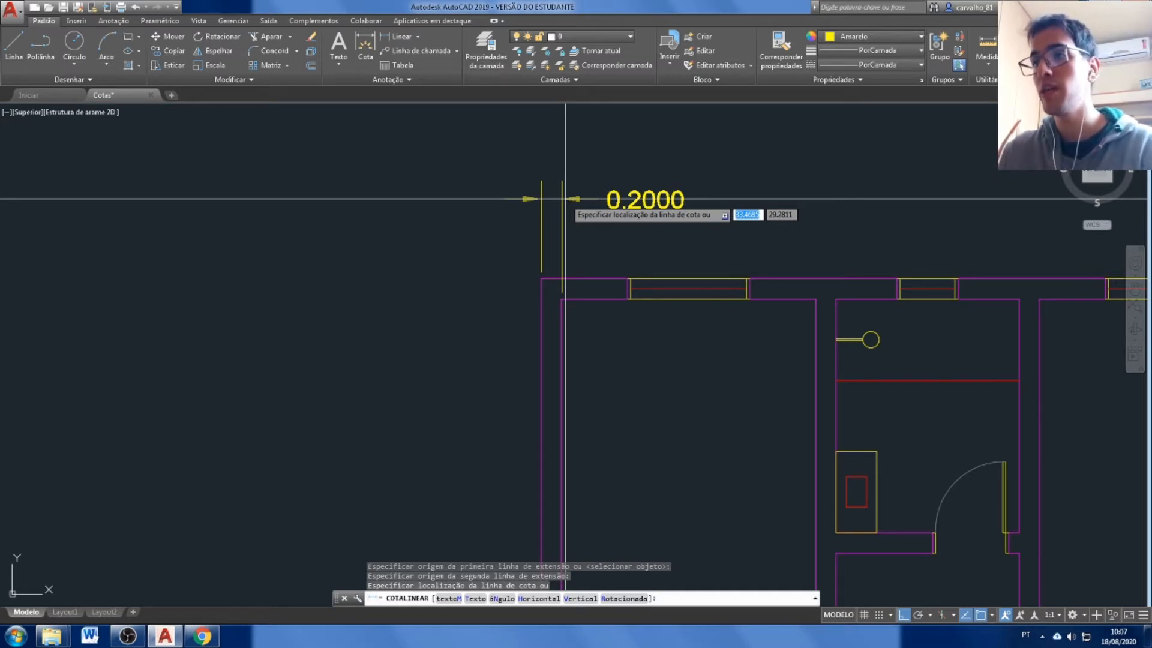
pyautogui.click(559, 188)
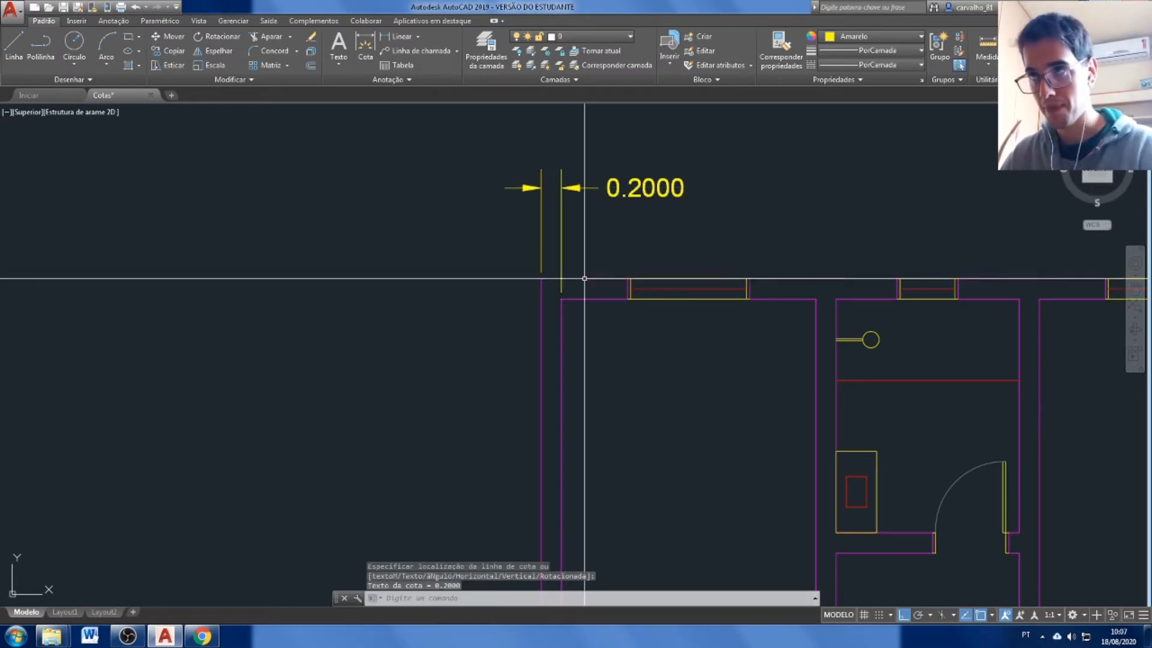
# Continue the dimension chain with DIMCONT from the outer wall across the upper-left room and the adjoining partition wall.
pyautogui.scroll(-4, 564, 391)
pyautogui.scroll(2, 637, 335)
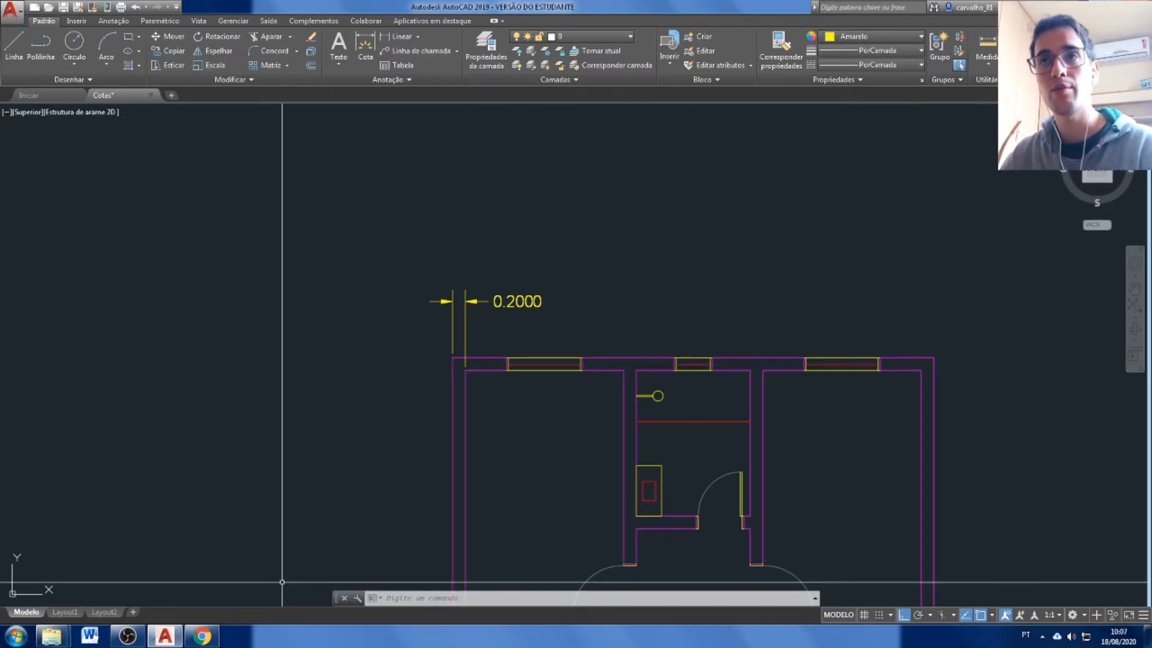
pyautogui.write('DIM')
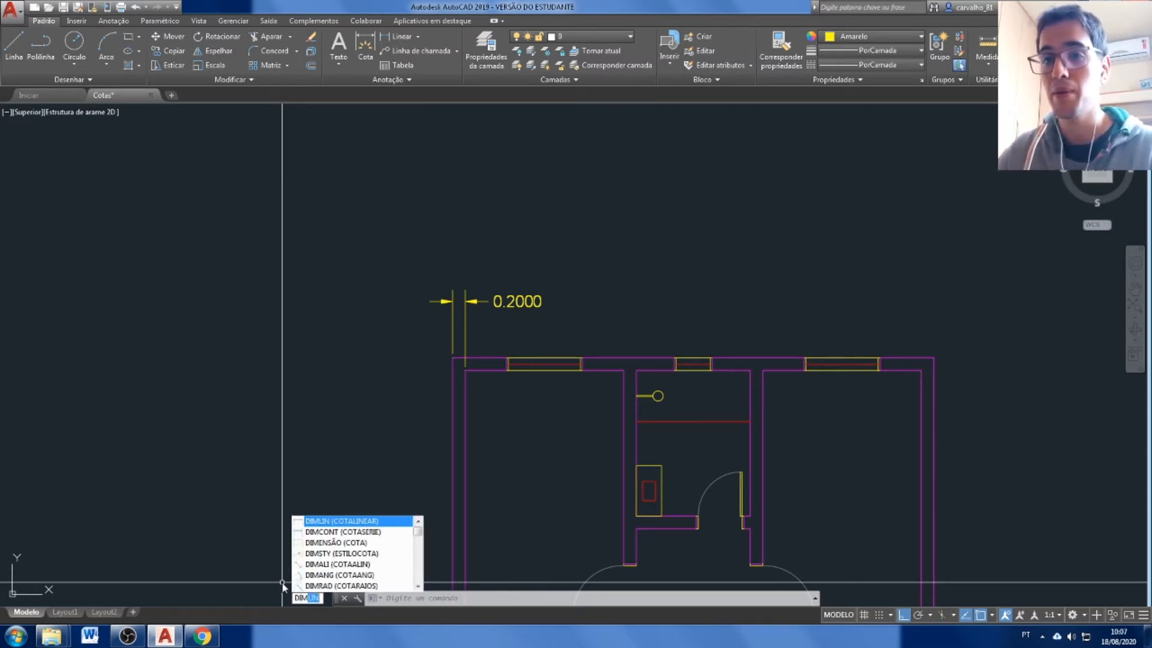
pyautogui.write('L')
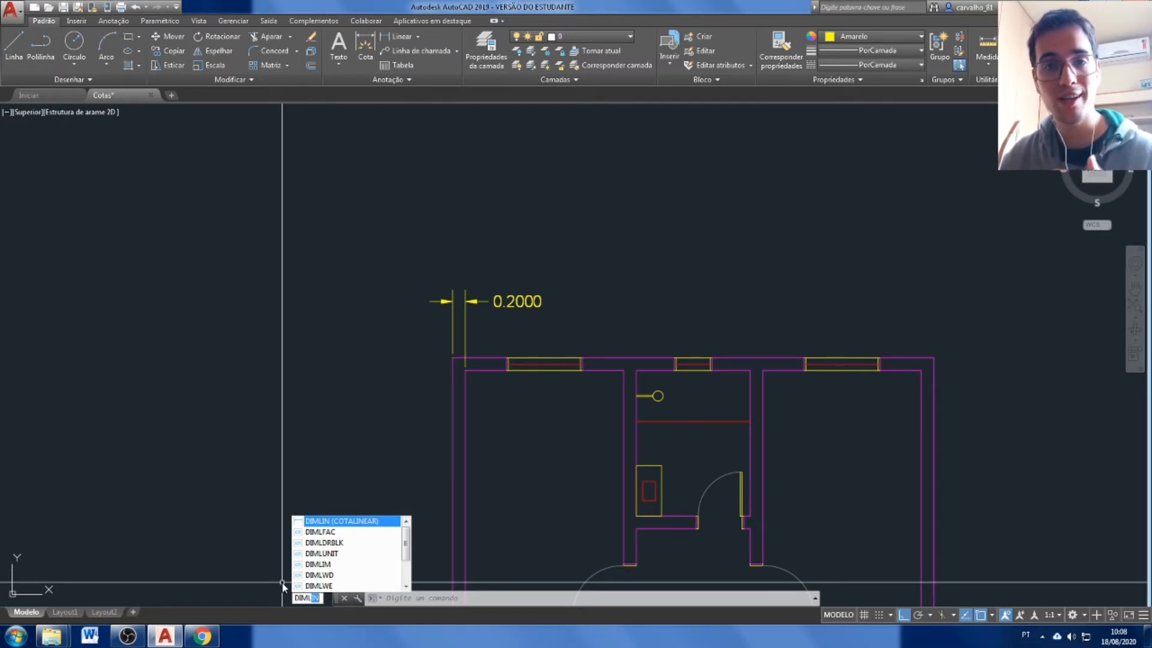
pyautogui.press('BackSpace')
pyautogui.press('BackSpace')
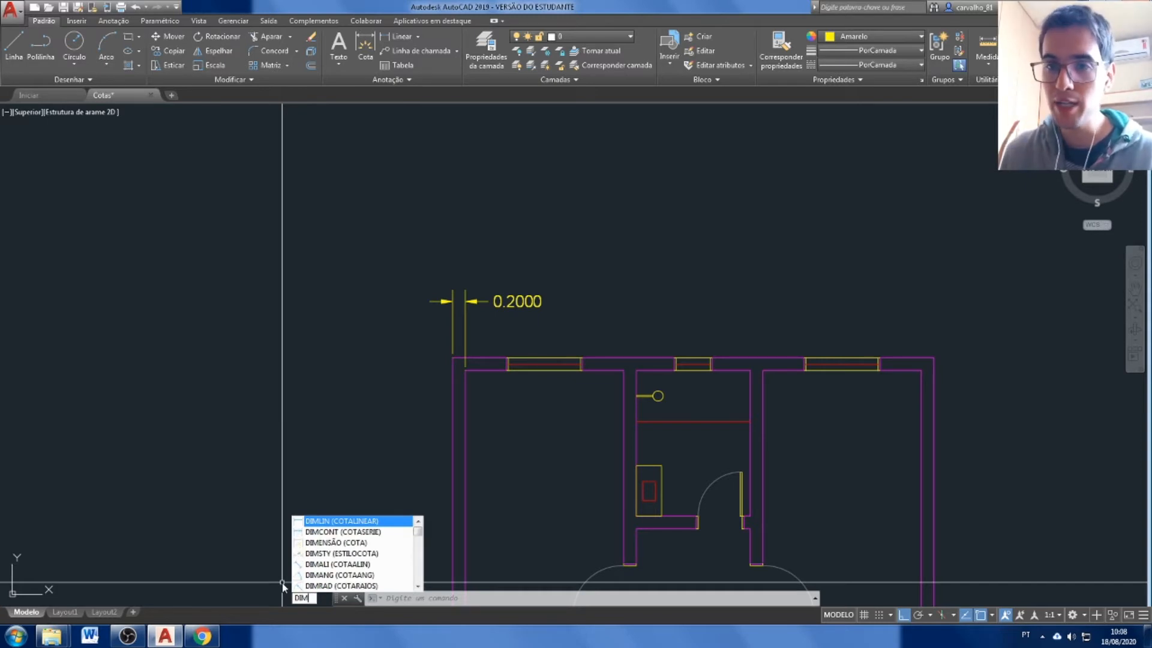
pyautogui.write('C')
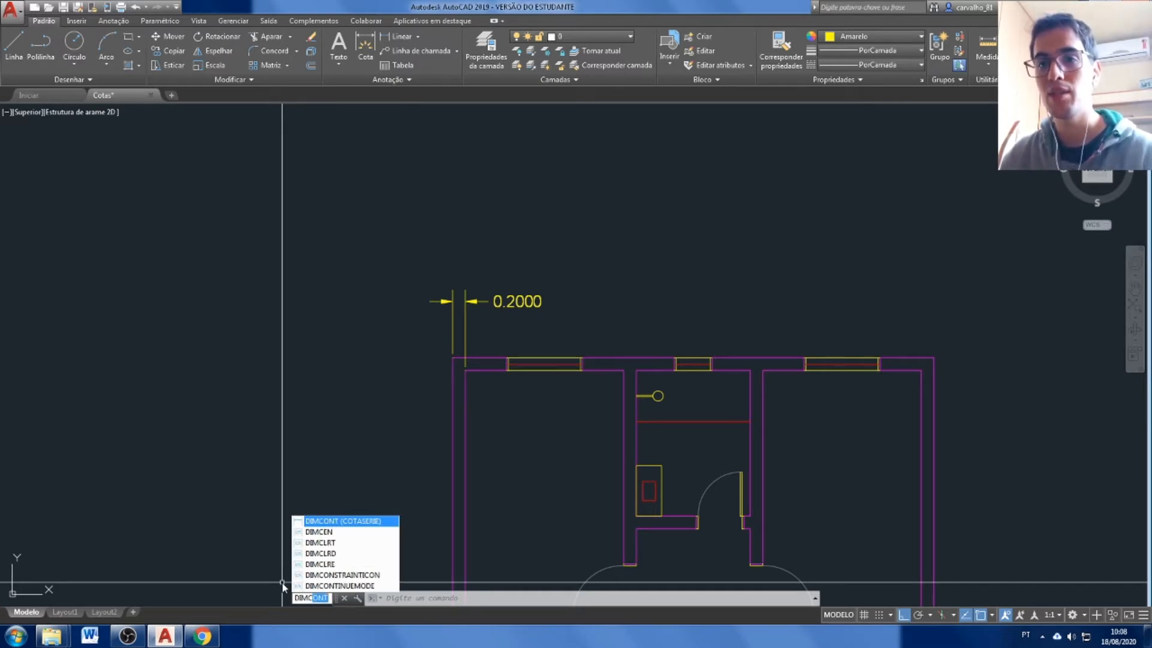
pyautogui.press('Return')
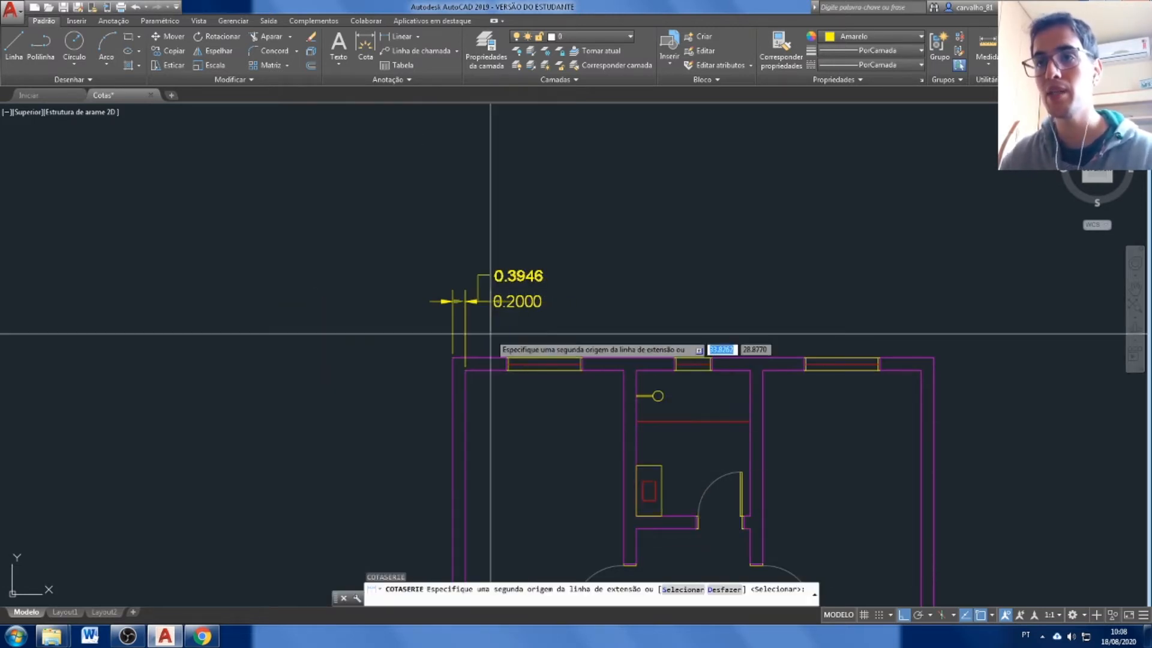
pyautogui.scroll(2, 482, 339)
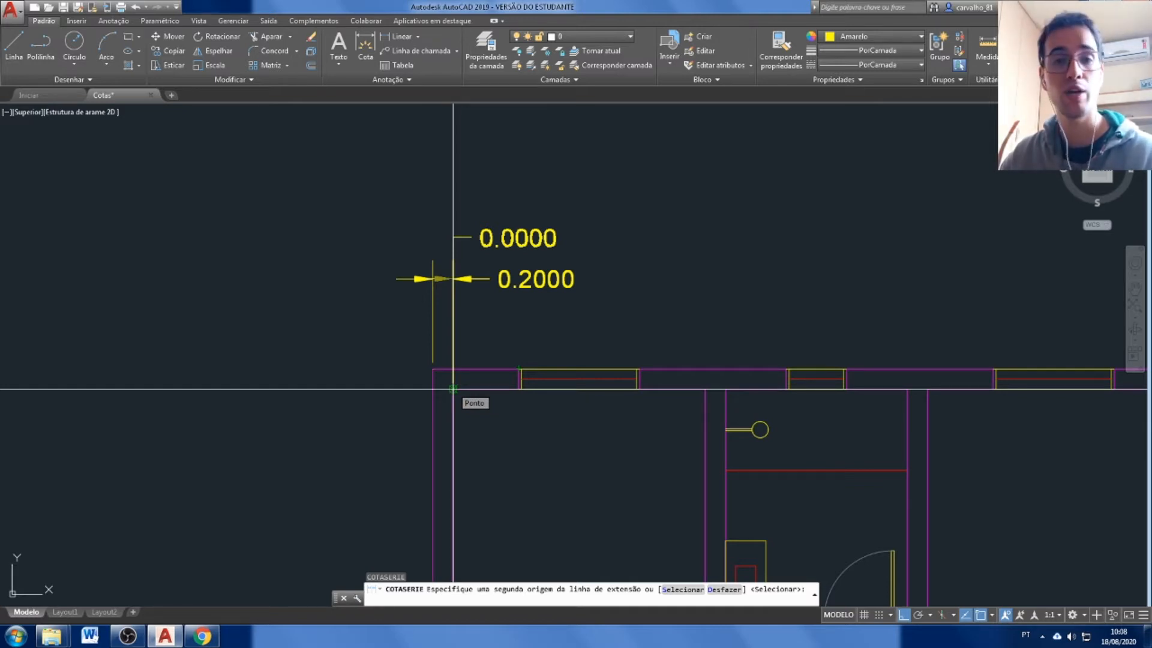
pyautogui.click(705, 390)
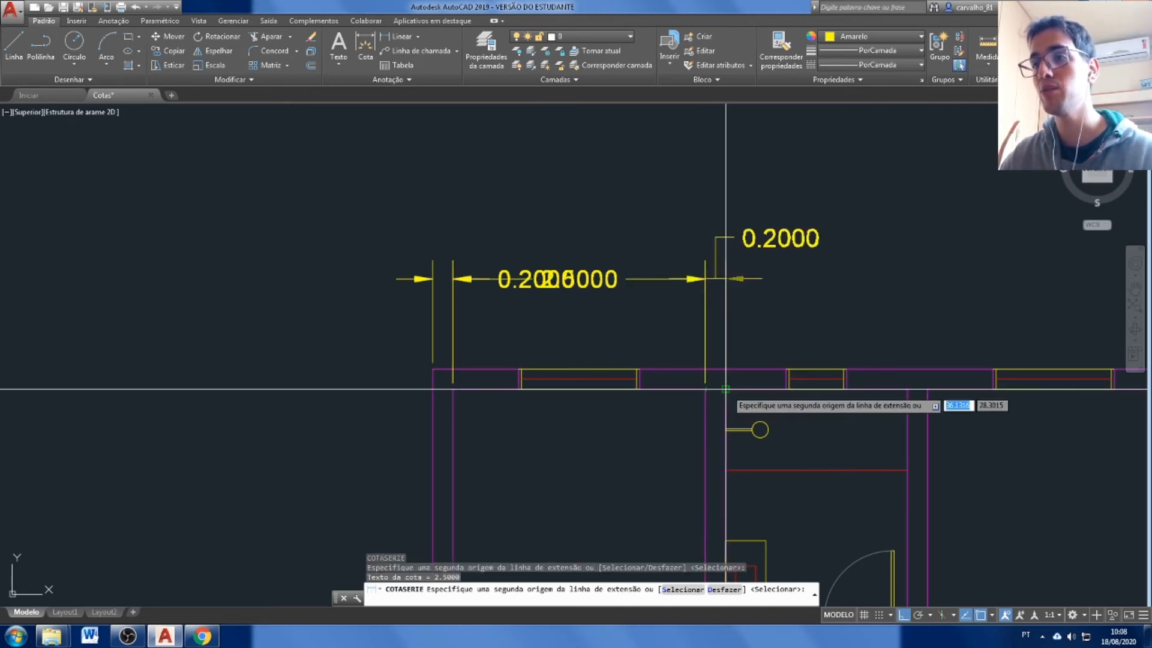
pyautogui.click(726, 390)
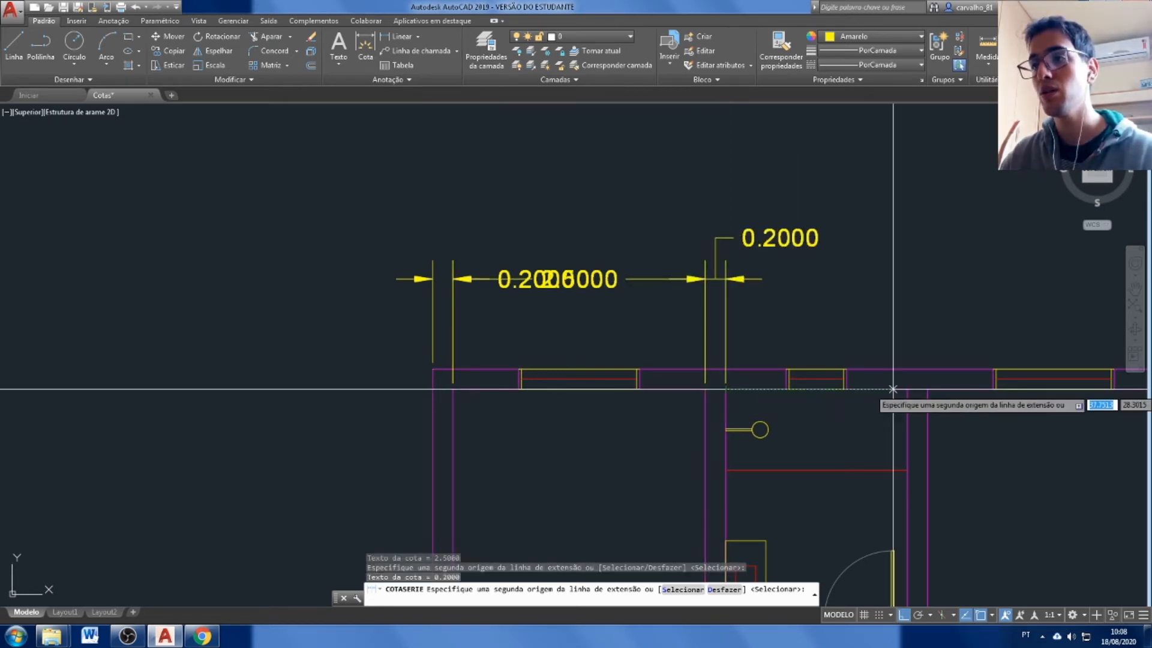
# Extend the dimension chain across the bathroom, its right partition, the upper-right room and the right outer wall, then end the command.
pyautogui.scroll(-2, 918, 389)
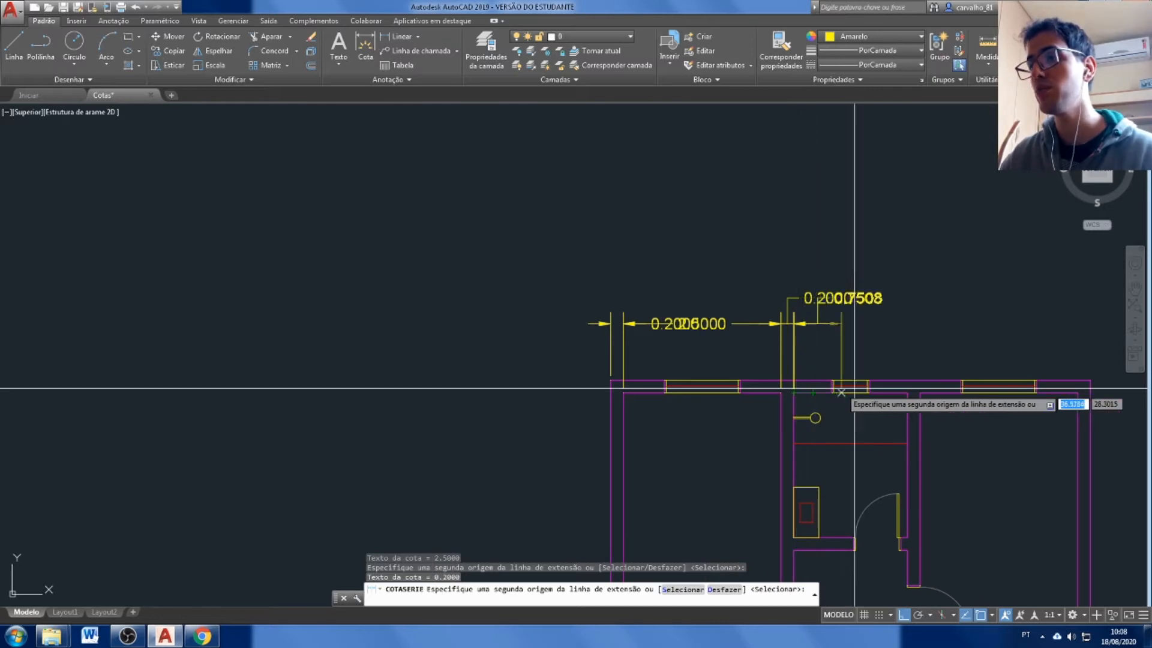
pyautogui.click(907, 392)
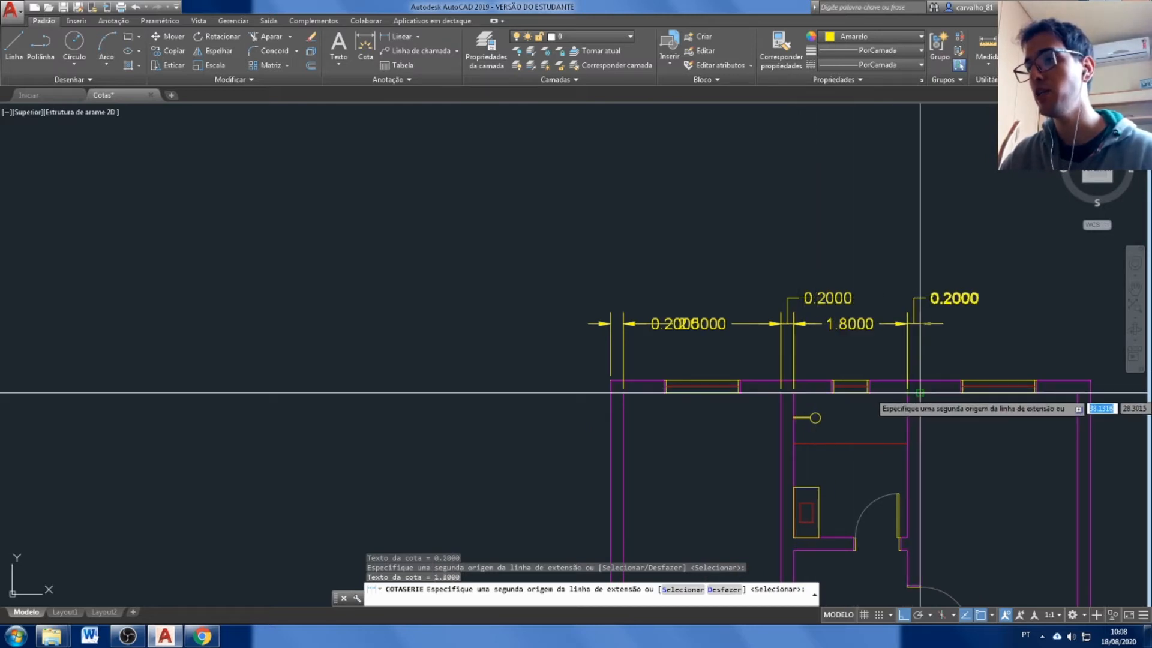
pyautogui.click(920, 393)
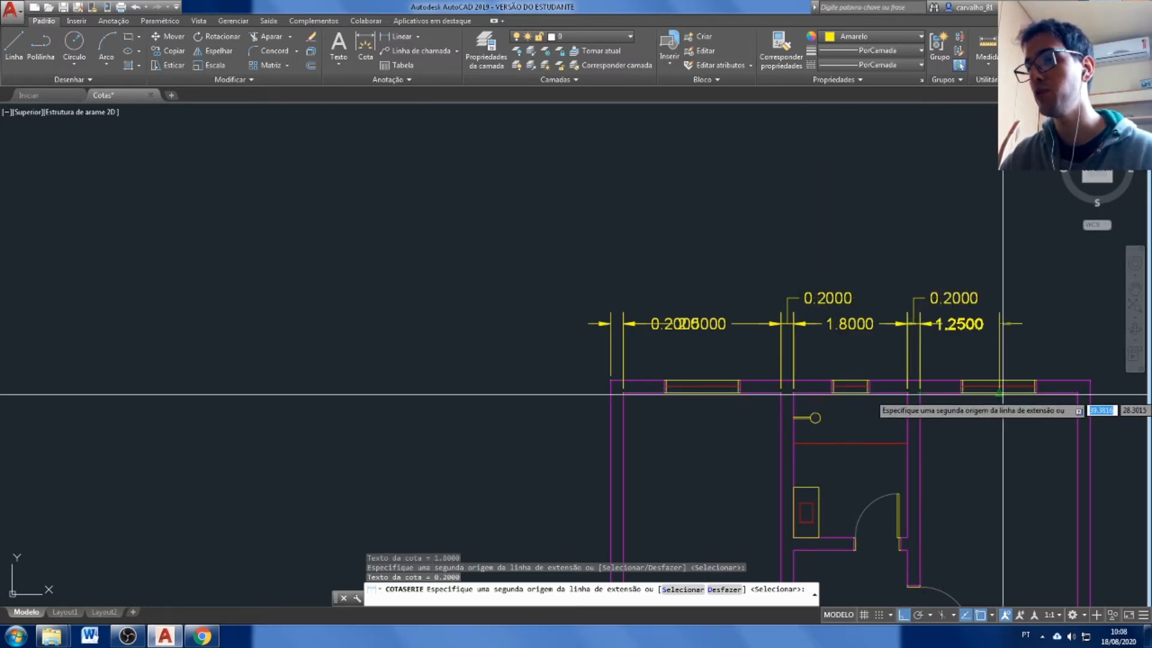
pyautogui.click(1078, 393)
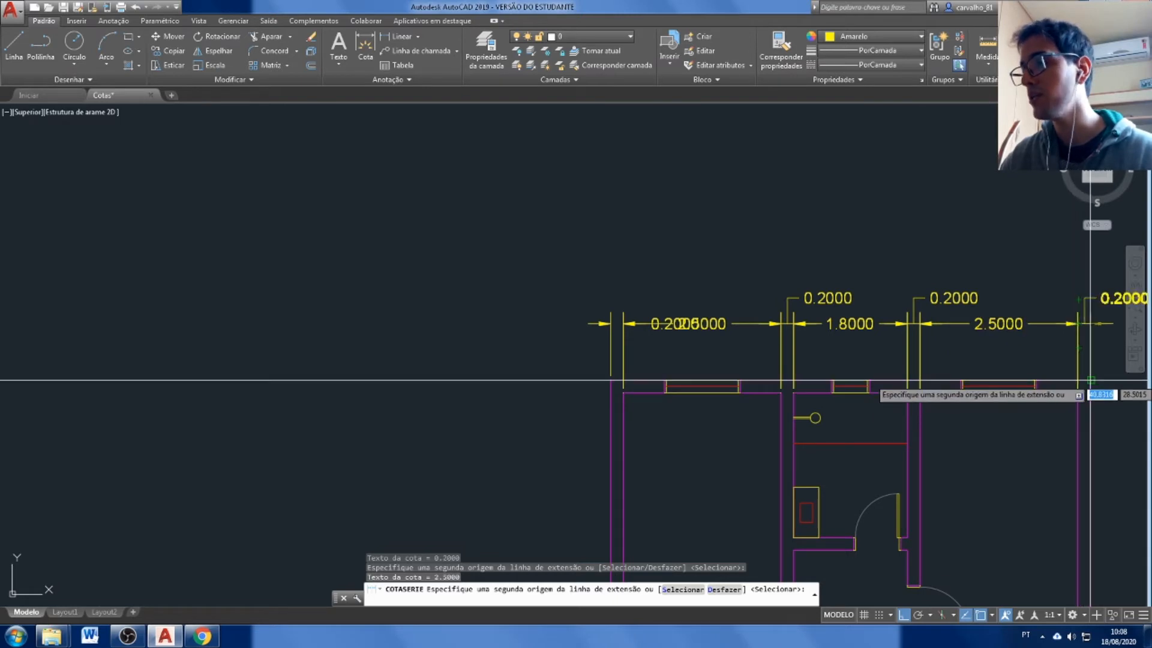
pyautogui.click(1090, 380)
pyautogui.press('Return')
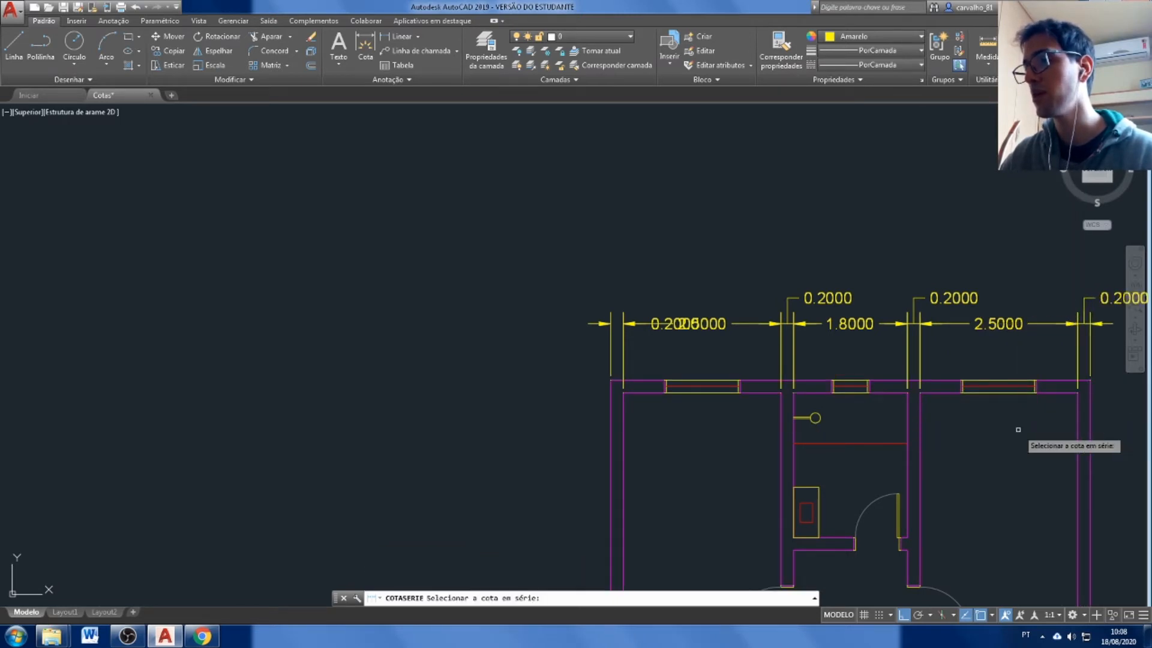
pyautogui.scroll(-4, 570, 216)
pyautogui.scroll(4, 566, 329)
pyautogui.press('Escape')
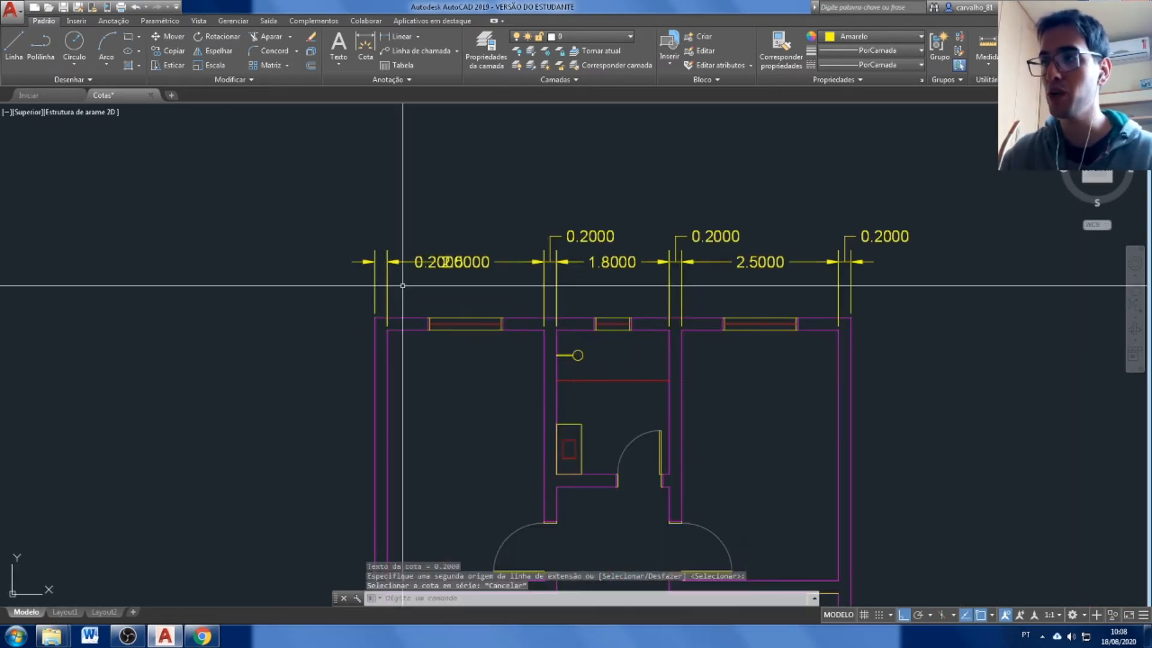
# Move the text of the left outer wall's thickness dimension outside the plan, clear of the adjoining room dimension.
pyautogui.click(394, 278)
pyautogui.click(382, 275)
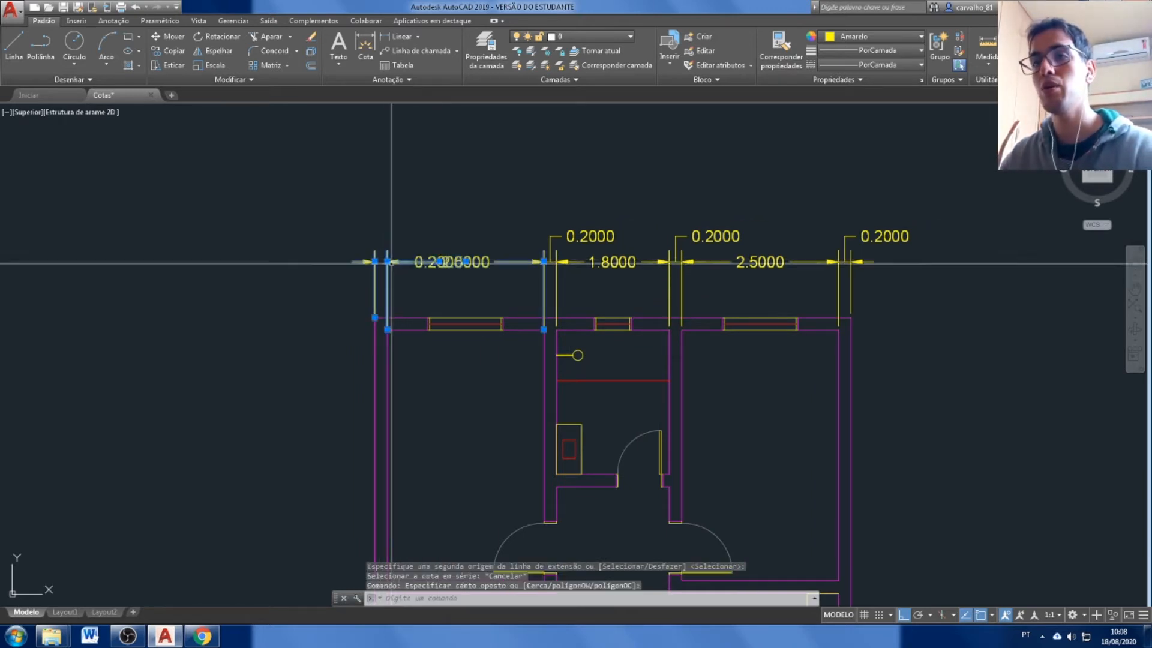
pyautogui.press('Escape')
pyautogui.click(392, 281)
pyautogui.click(383, 282)
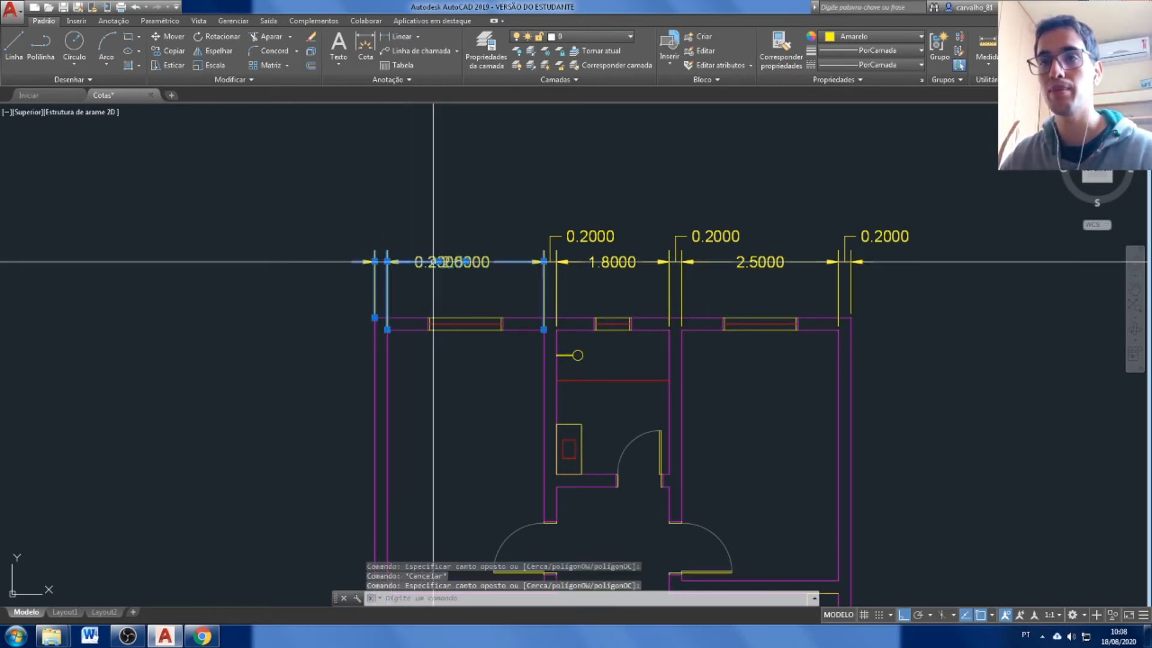
pyautogui.click(442, 262)
pyautogui.press('Escape')
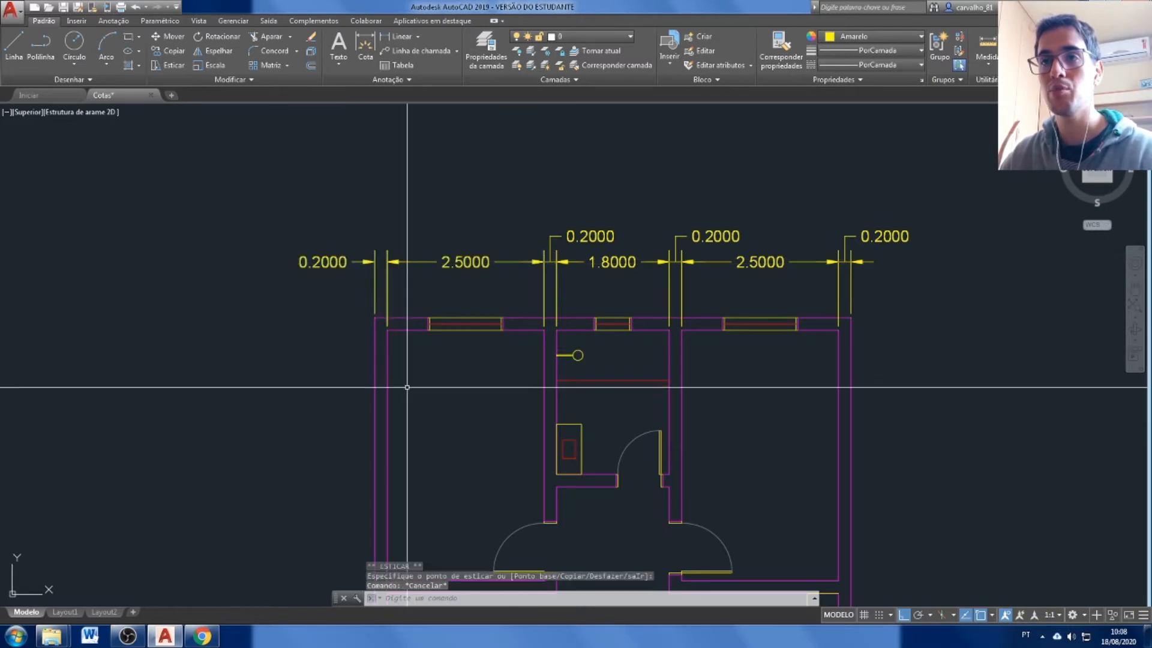
pyautogui.scroll(-2, 576, 390)
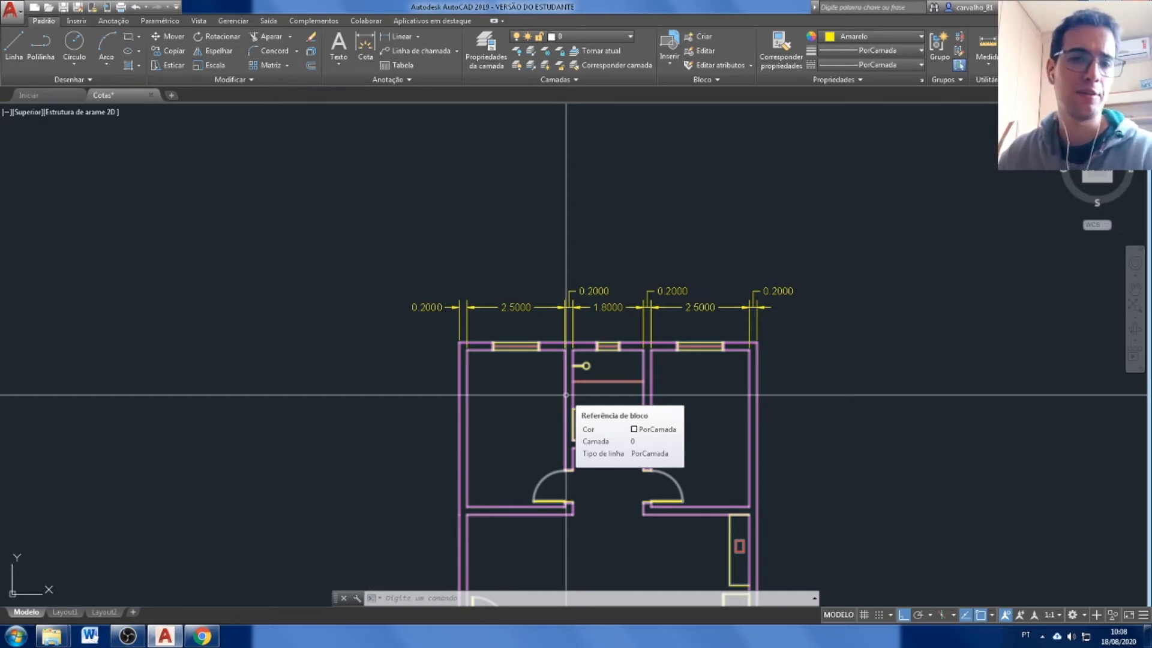
pyautogui.scroll(4, 461, 306)
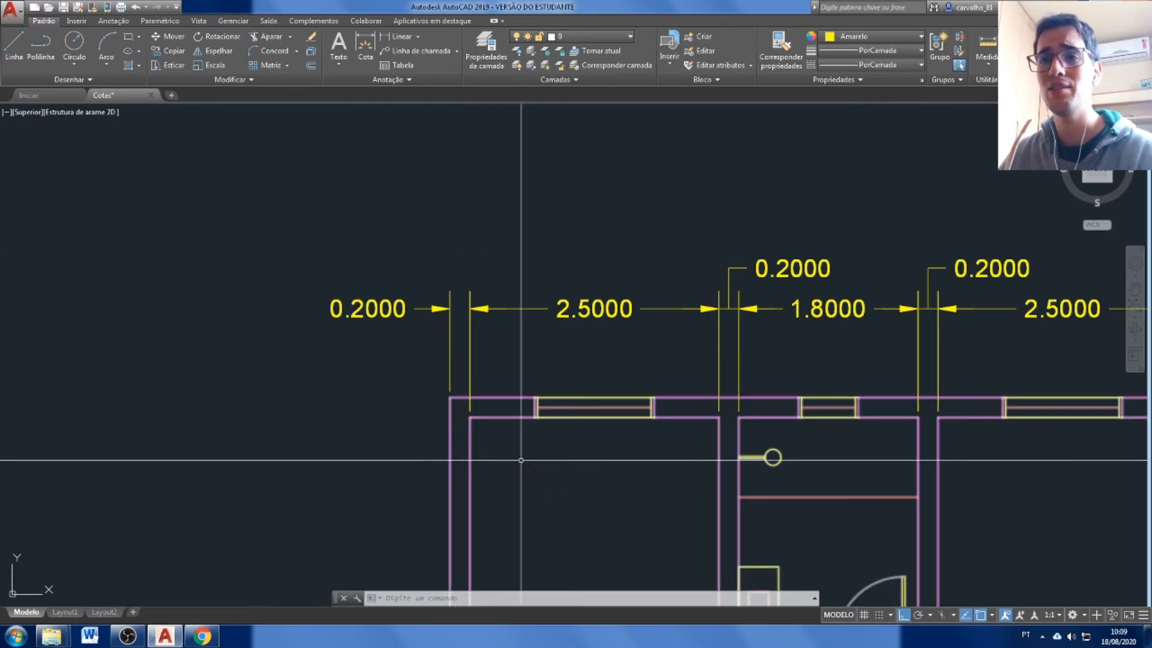
pyautogui.scroll(-4, 431, 310)
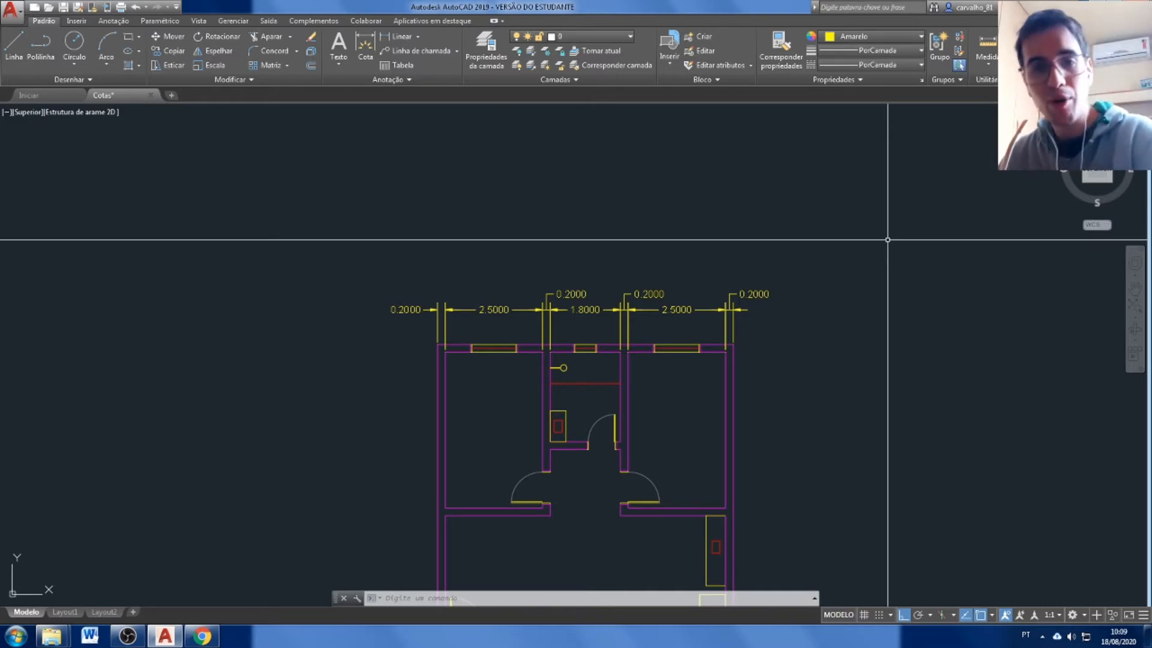
pyautogui.press('Escape')
pyautogui.press('Escape')
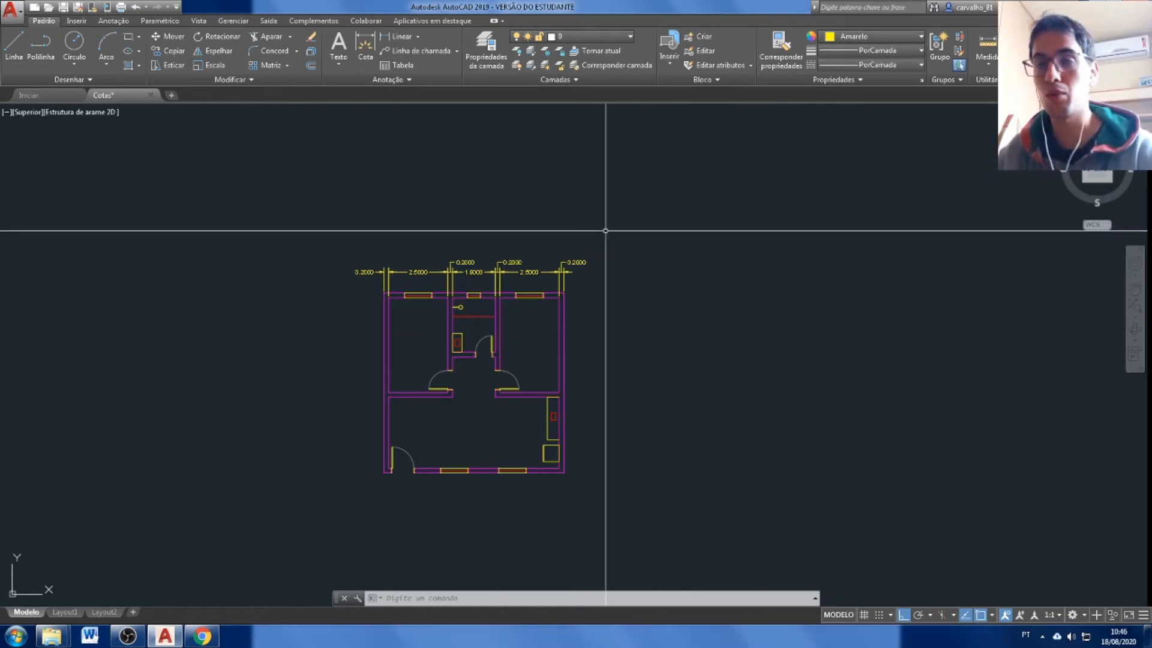
# Open the Dimension Style Manager to manage the drawing's dimension styles.
pyautogui.click(420, 37)
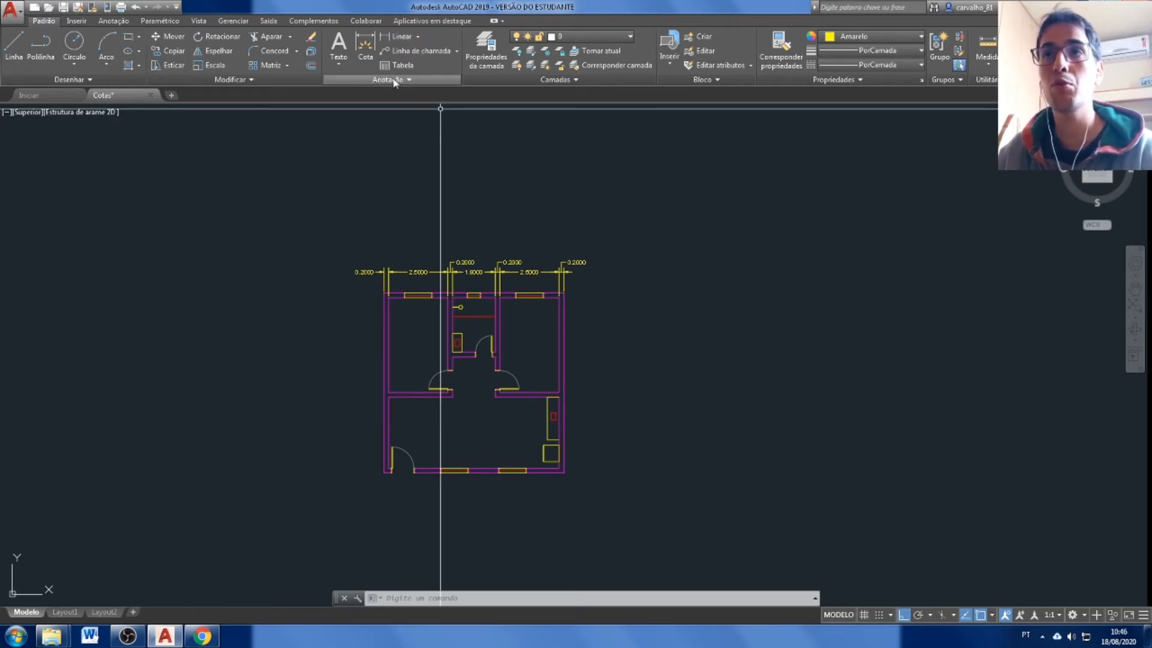
pyautogui.click(402, 81)
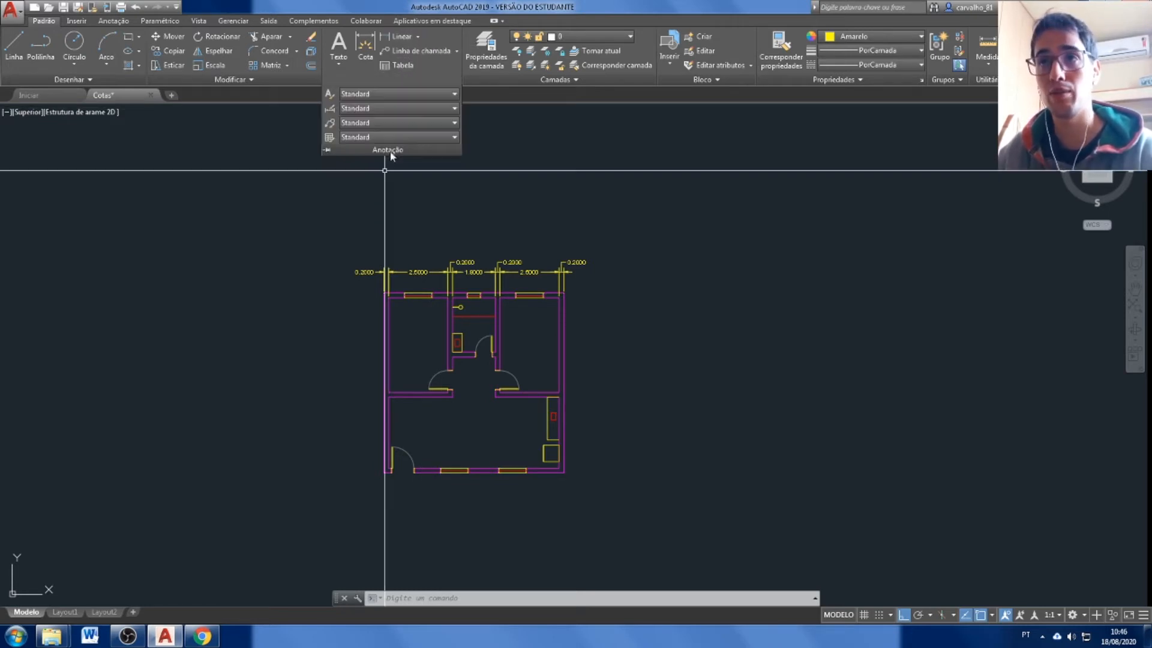
pyautogui.click(390, 80)
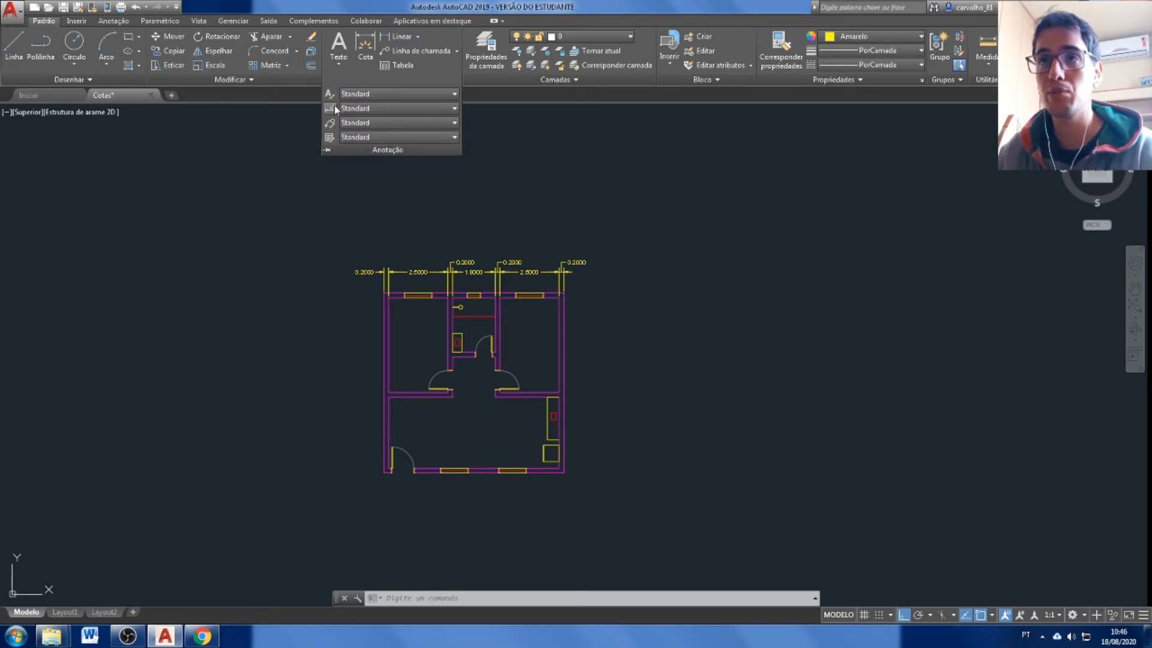
pyautogui.click(372, 109)
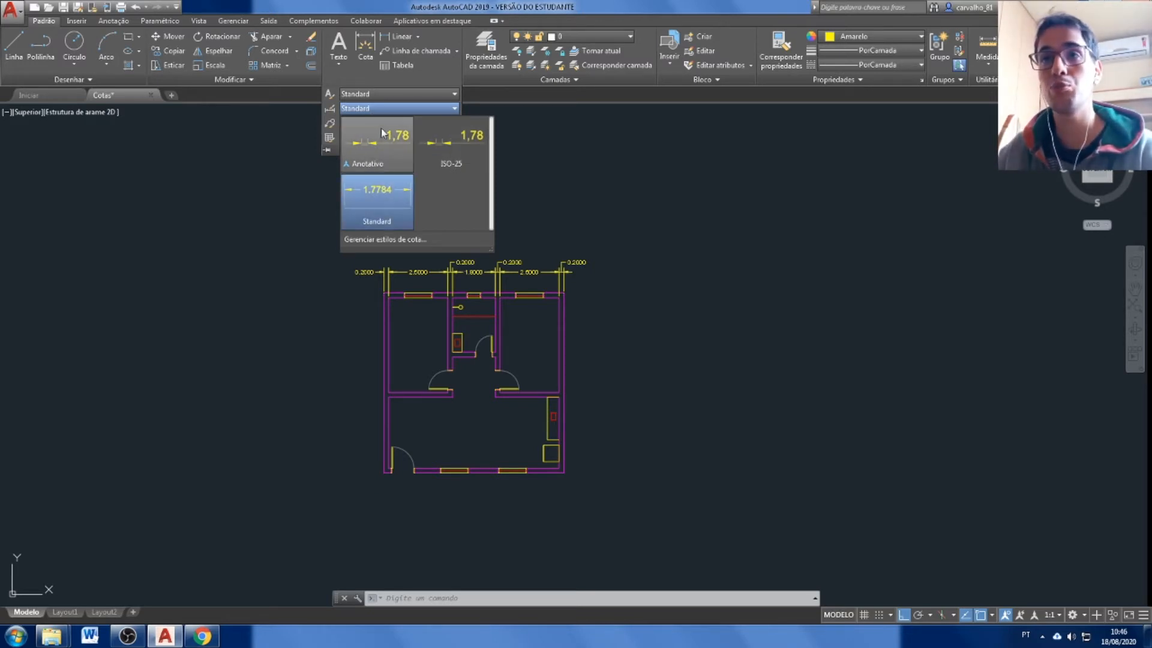
pyautogui.click(402, 240)
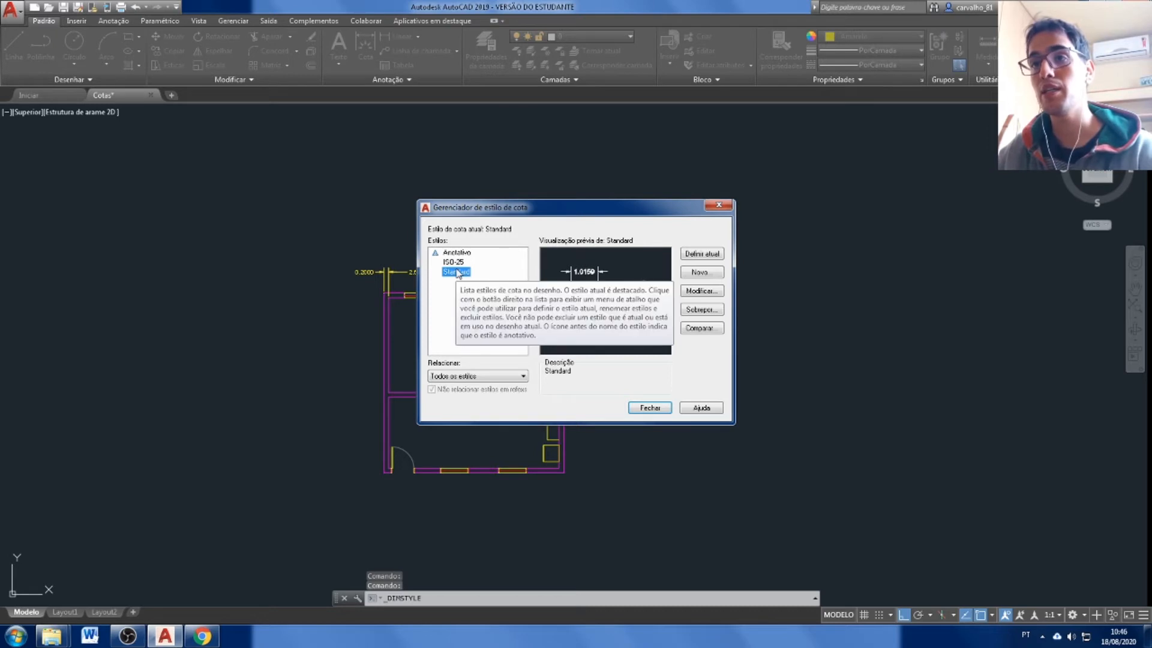
# Create a new dimension style named "Cota 1-50", based on Standard and used for all dimensions, and continue to its settings.
pyautogui.click(706, 273)
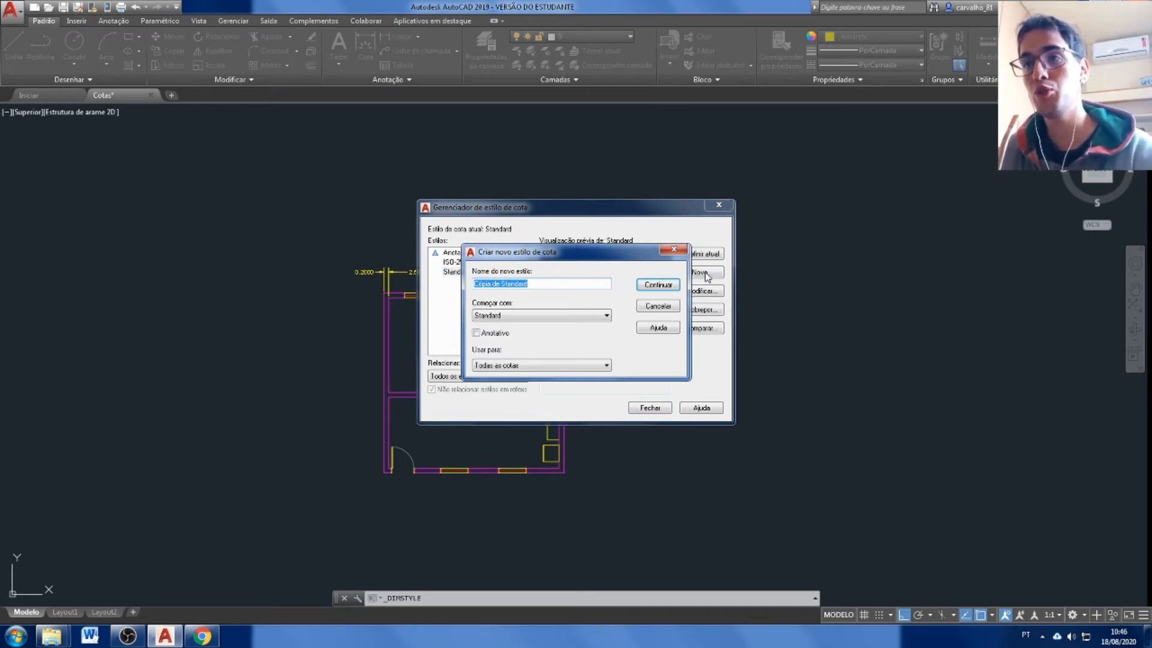
pyautogui.click(552, 316)
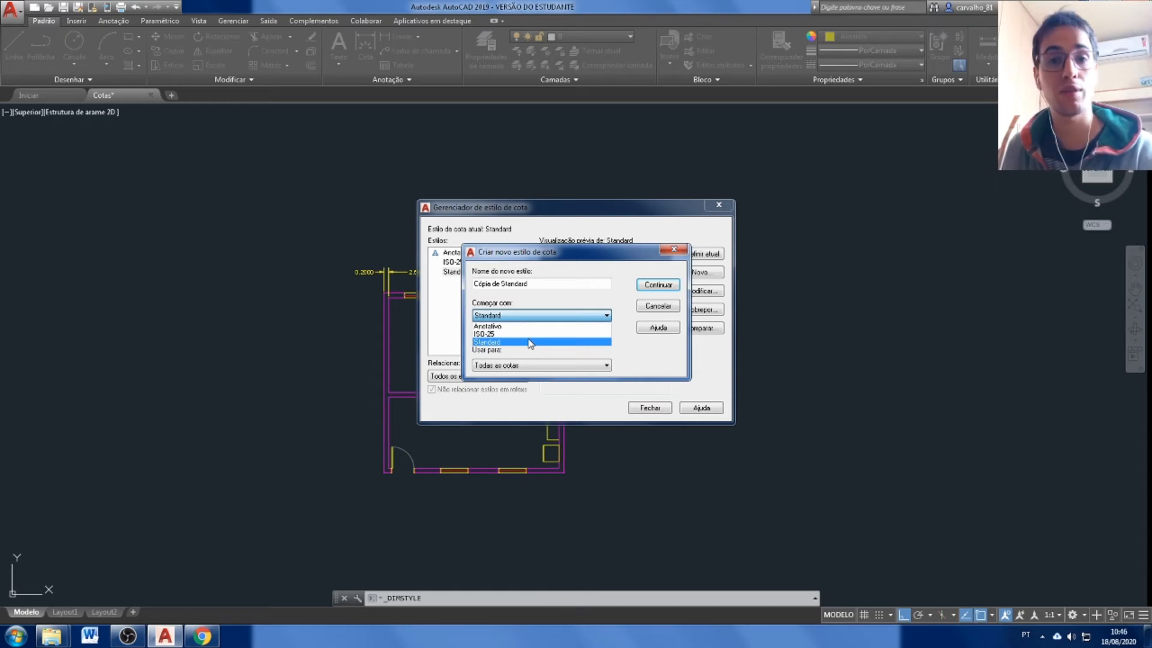
pyautogui.click(551, 284)
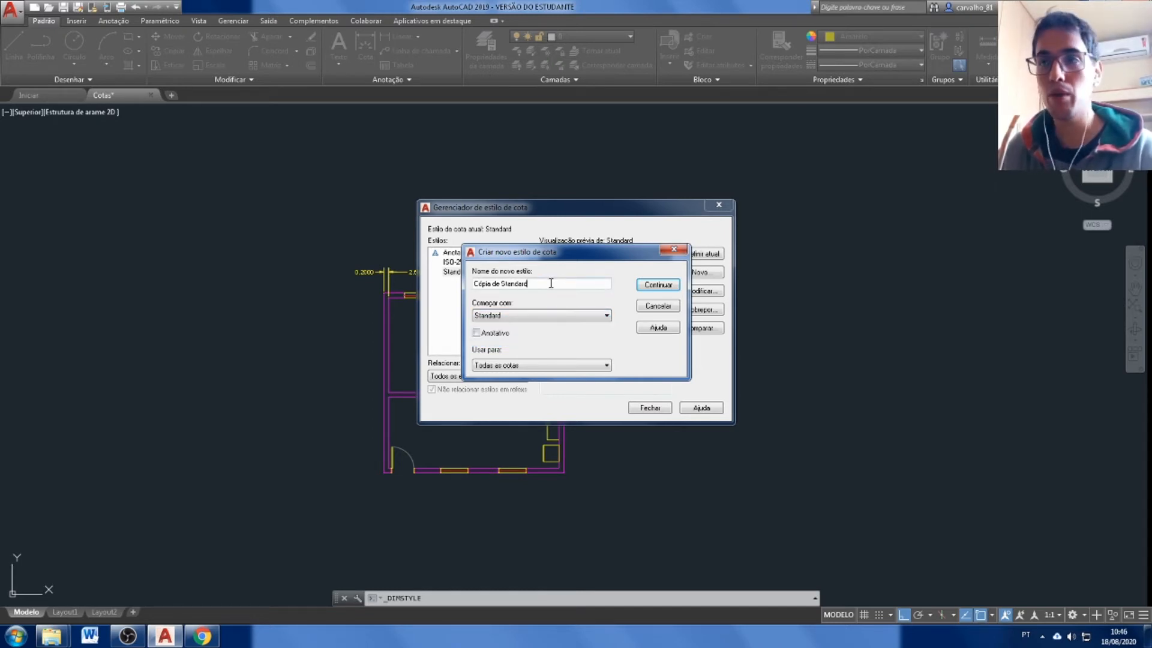
pyautogui.moveTo(551, 283); pyautogui.dragTo(462, 279)
pyautogui.write('Co')
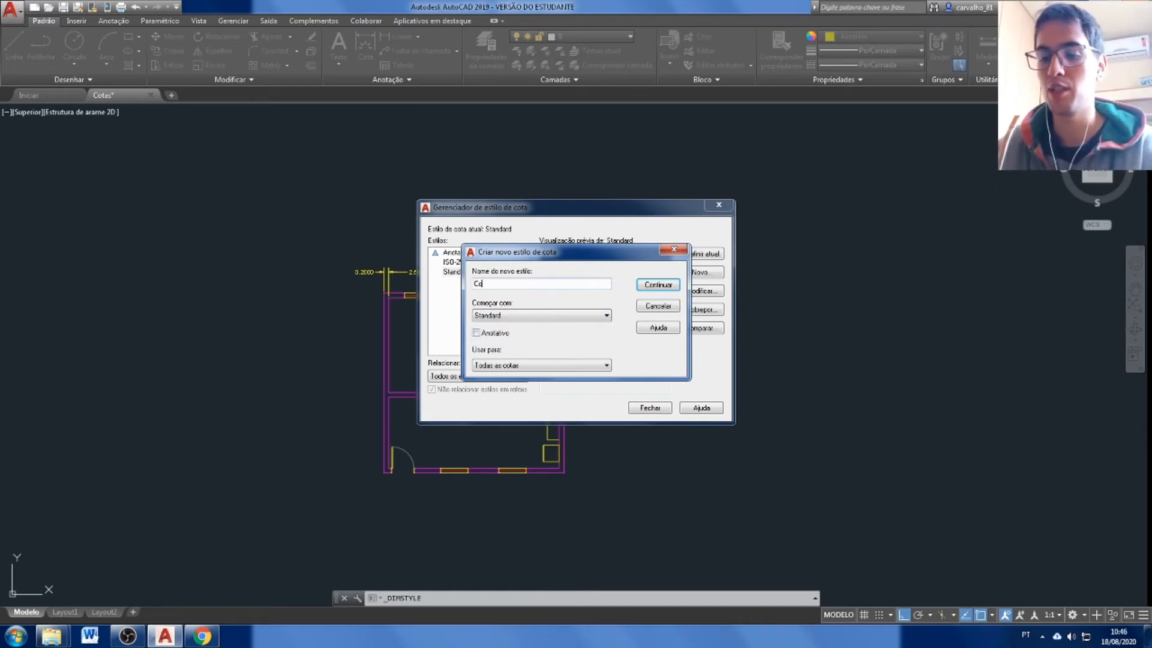
pyautogui.write('ta 1/500')
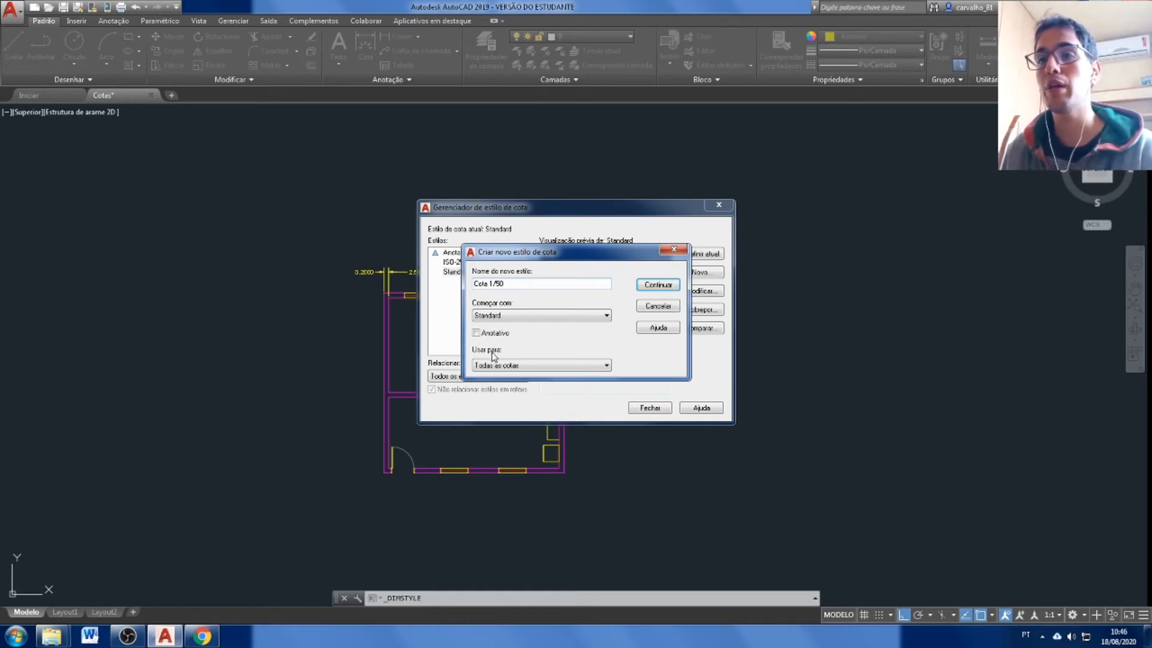
pyautogui.click(515, 365)
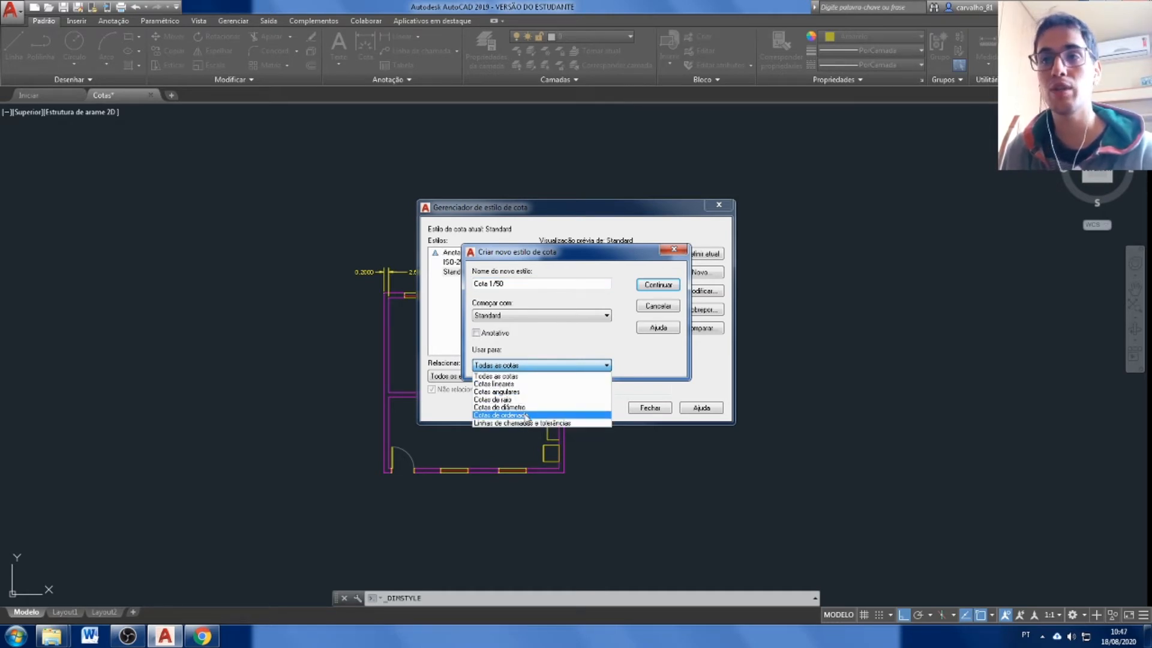
pyautogui.click(660, 291)
pyautogui.click(658, 286)
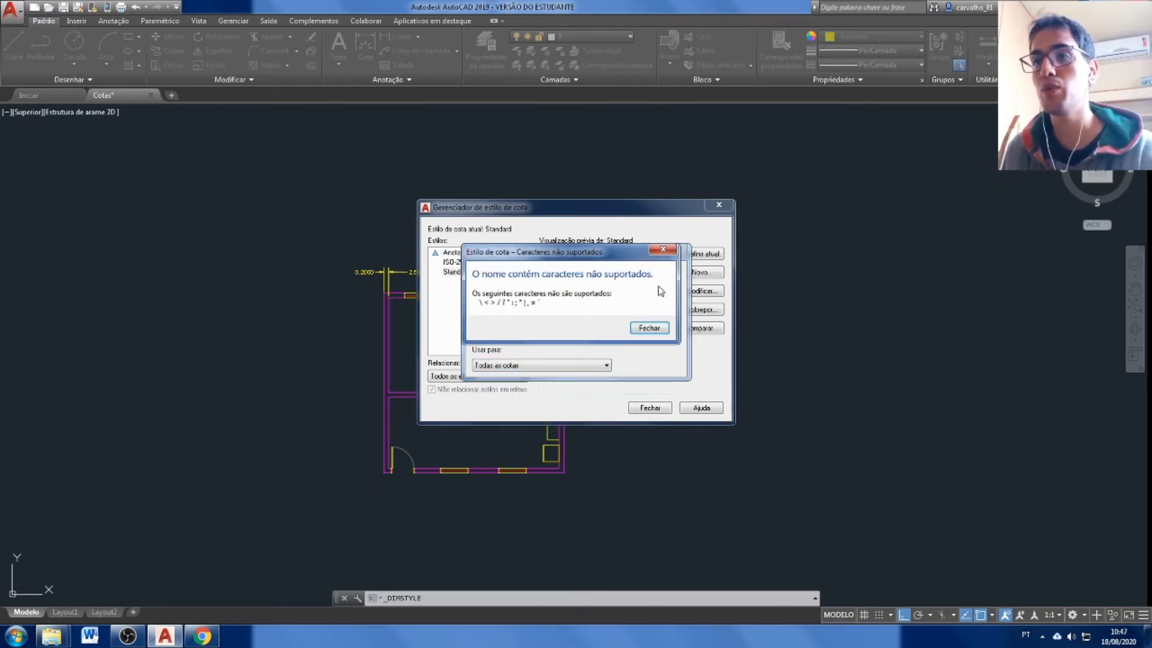
pyautogui.click(649, 328)
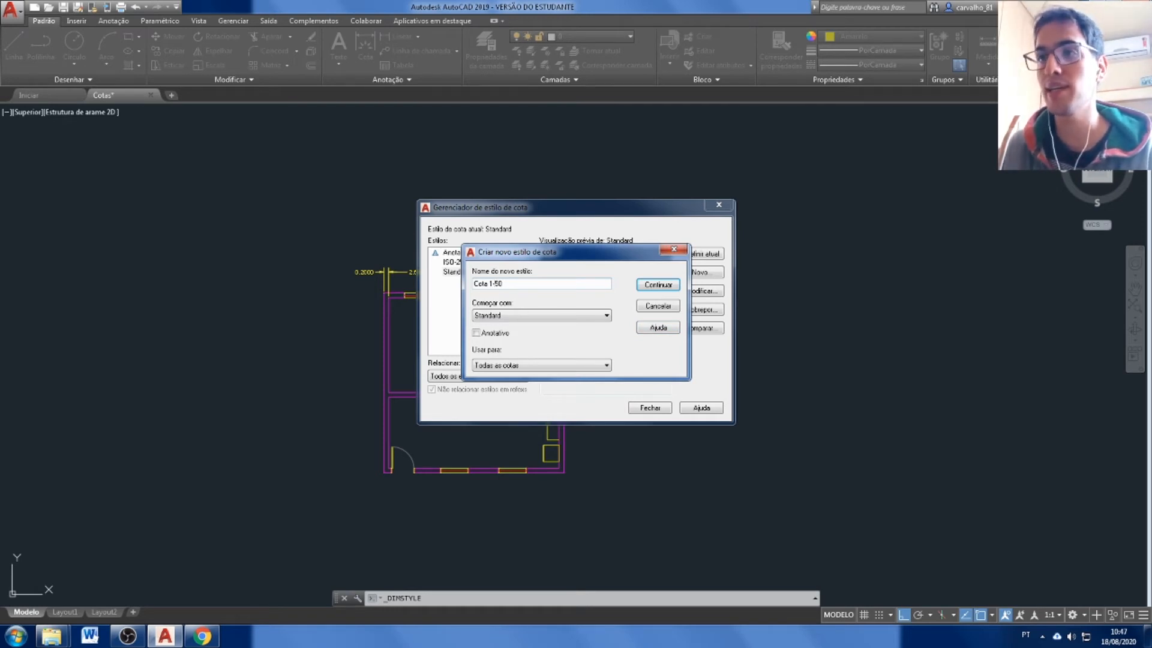
pyautogui.click(658, 285)
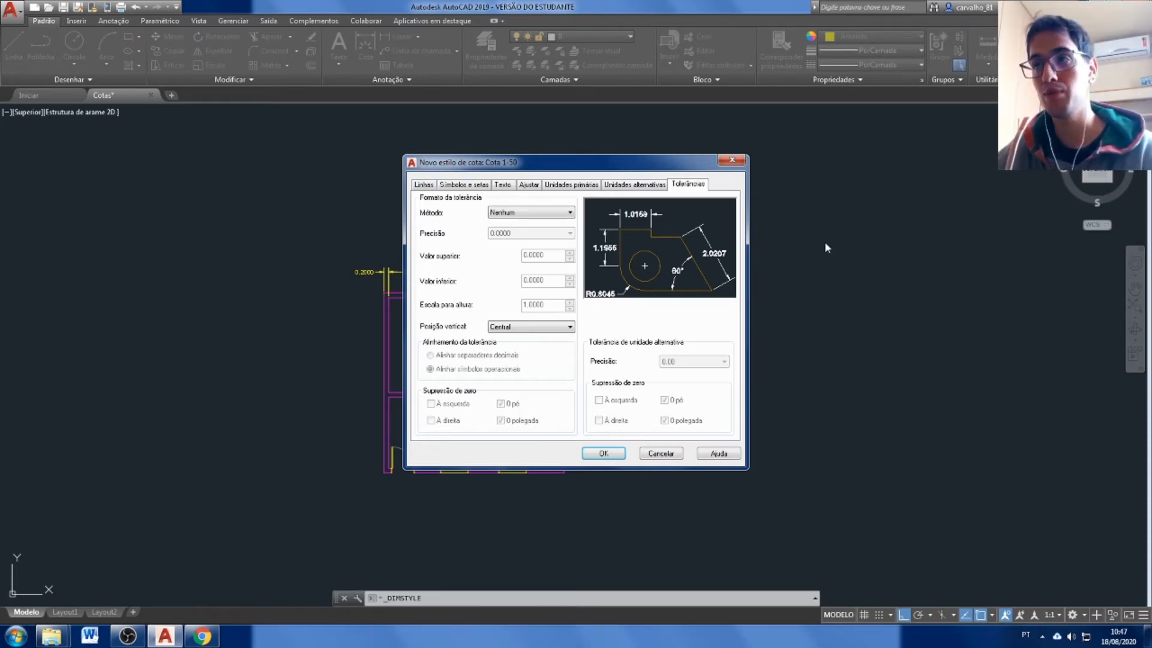
# Set the dimension line colour of the new style to PorCamada (ByLayer), leaving the line type at PorBloco.
pyautogui.click(425, 185)
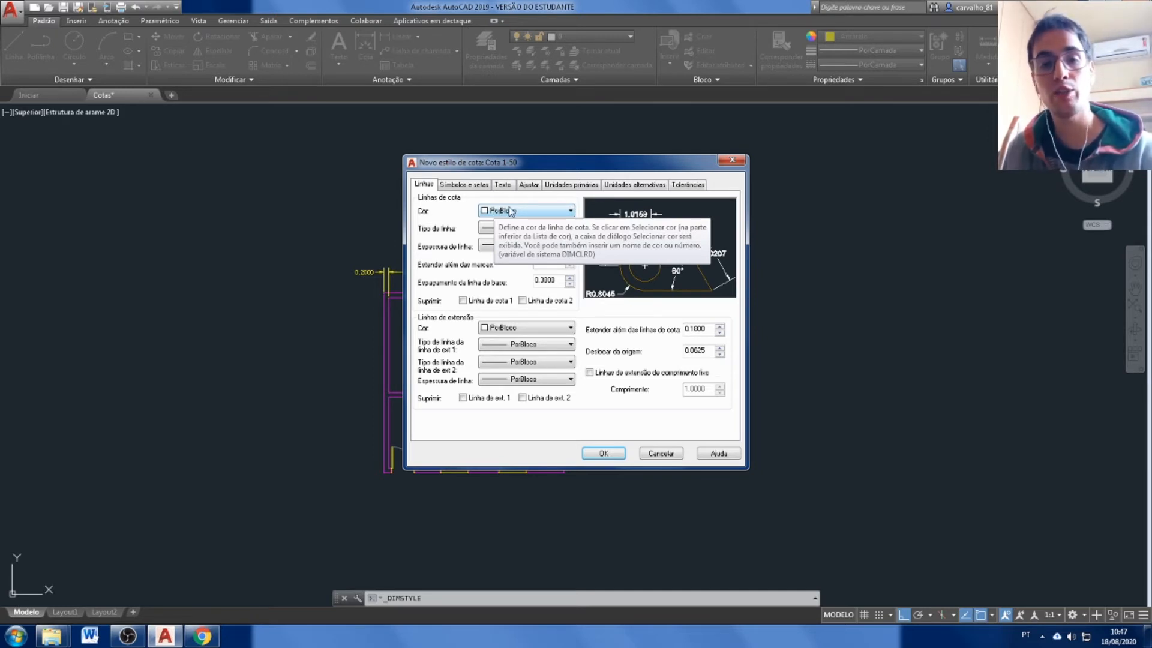
pyautogui.click(515, 211)
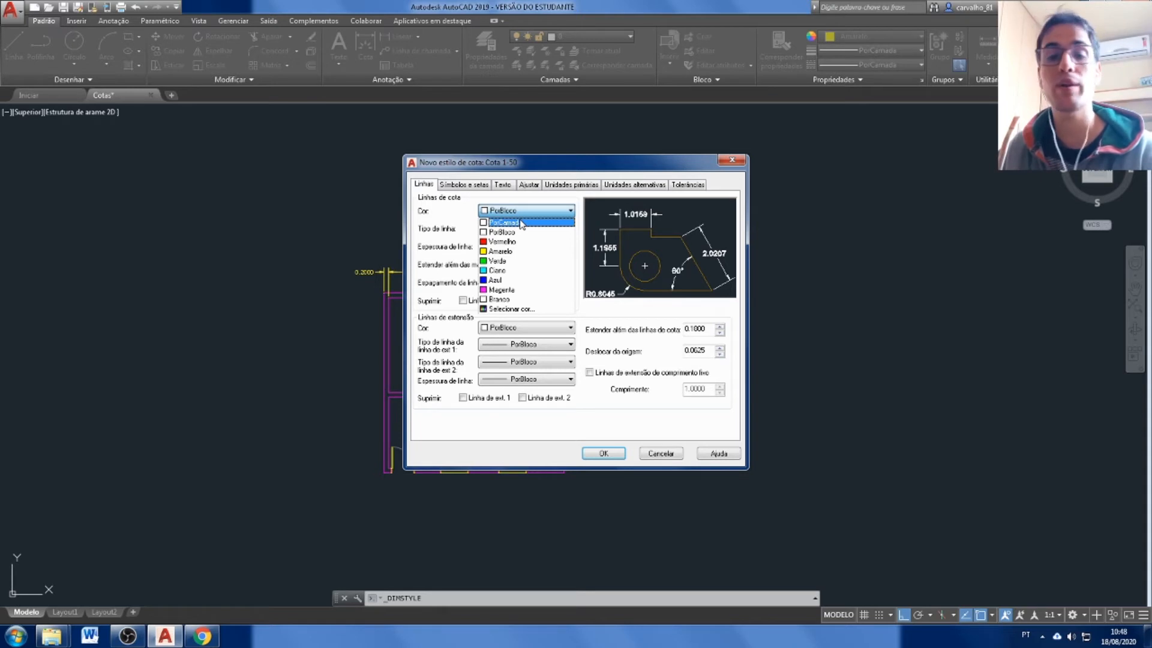
pyautogui.click(522, 223)
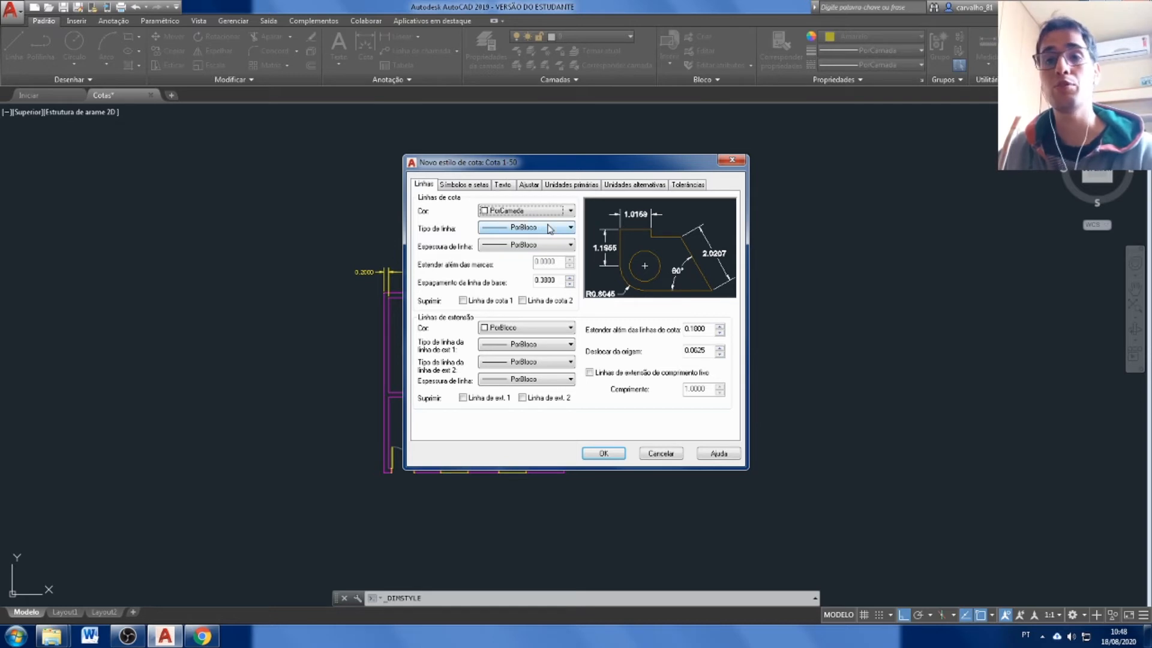
pyautogui.click(521, 232)
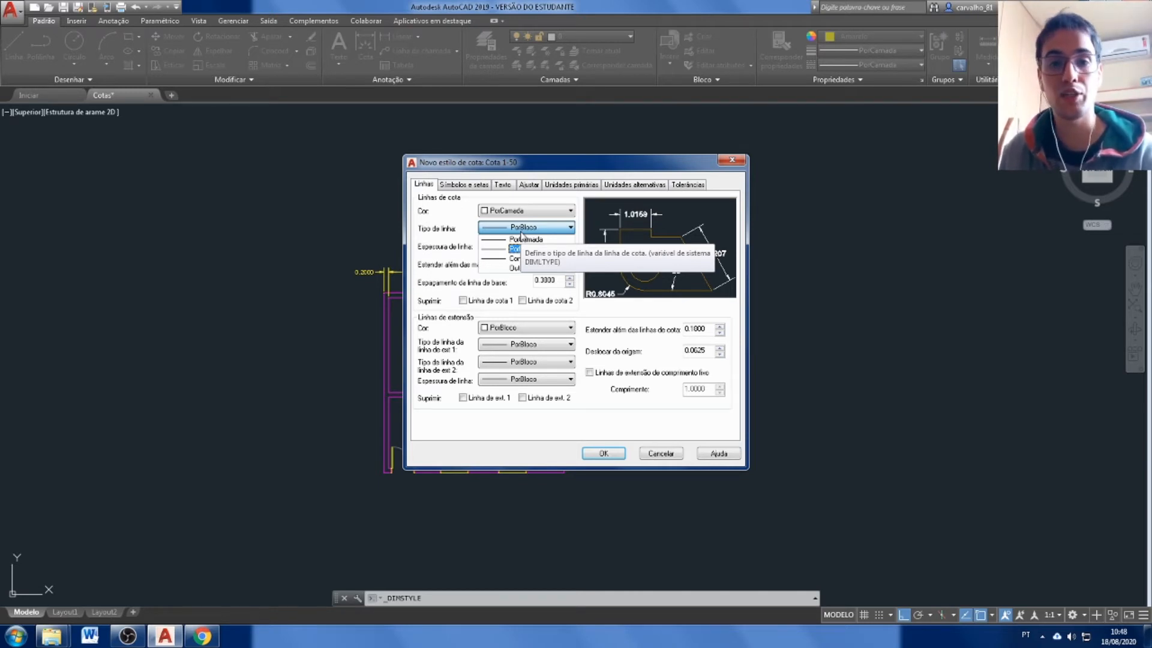
pyautogui.click(441, 290)
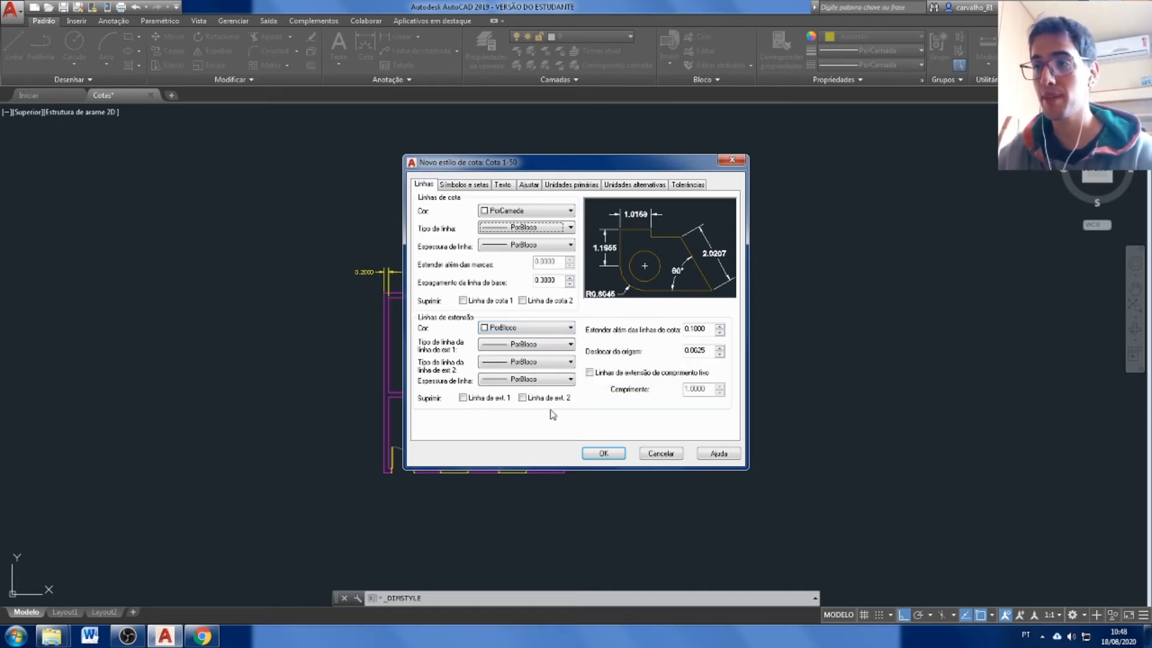
# Try suppressing extension lines 1 and 2, and turn both suppressions off again.
pyautogui.click(463, 398)
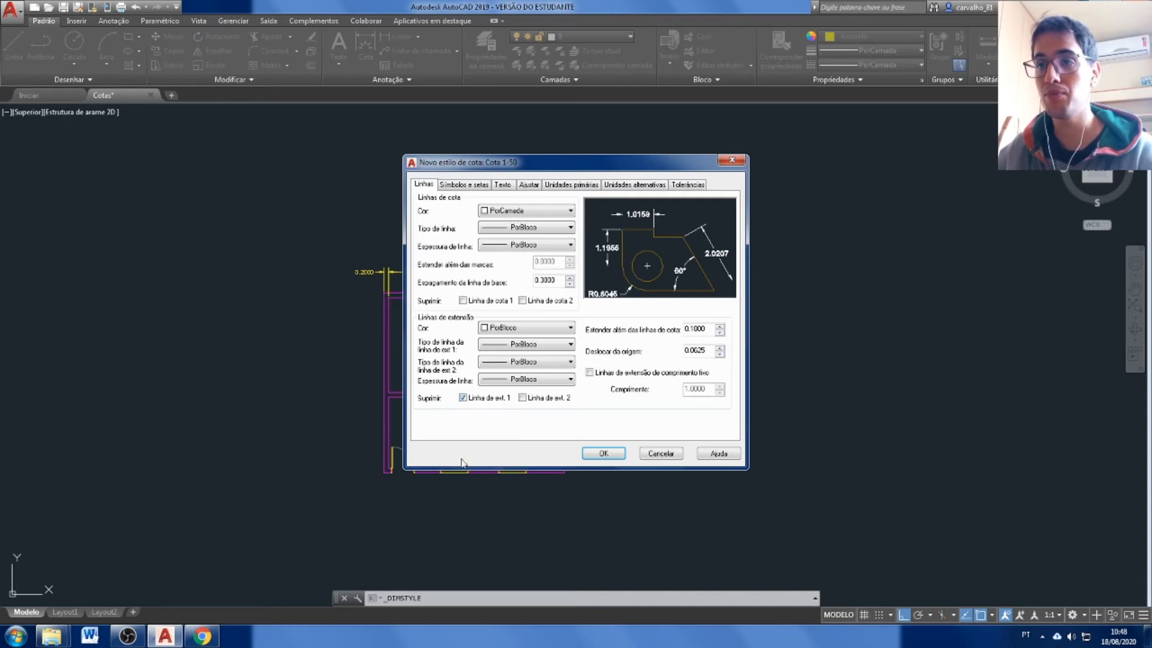
pyautogui.click(522, 398)
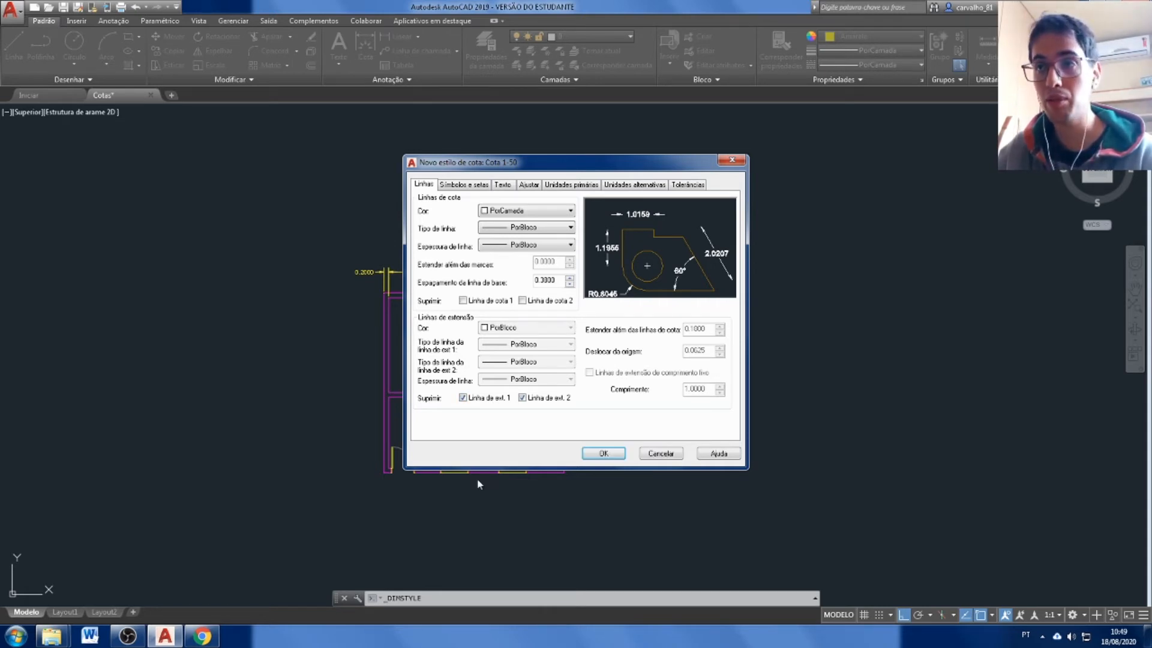
pyautogui.click(489, 402)
pyautogui.click(531, 402)
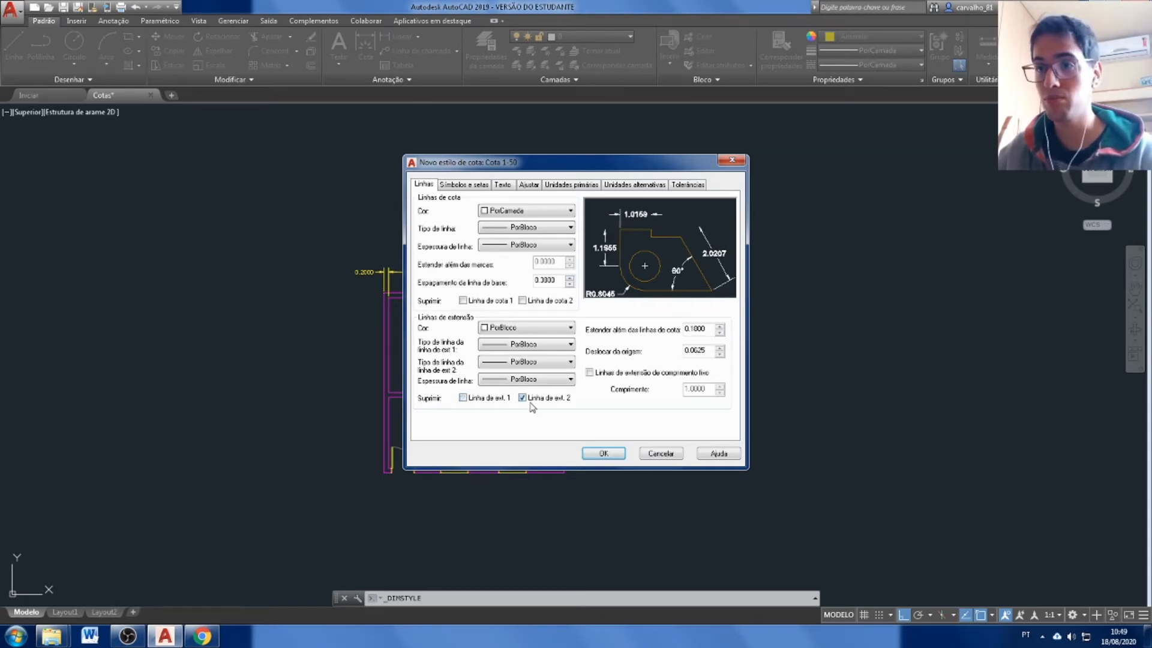
# Browse the loadable line types for extension line 1 in acadiso.lin and close the list without loading any.
pyautogui.click(542, 346)
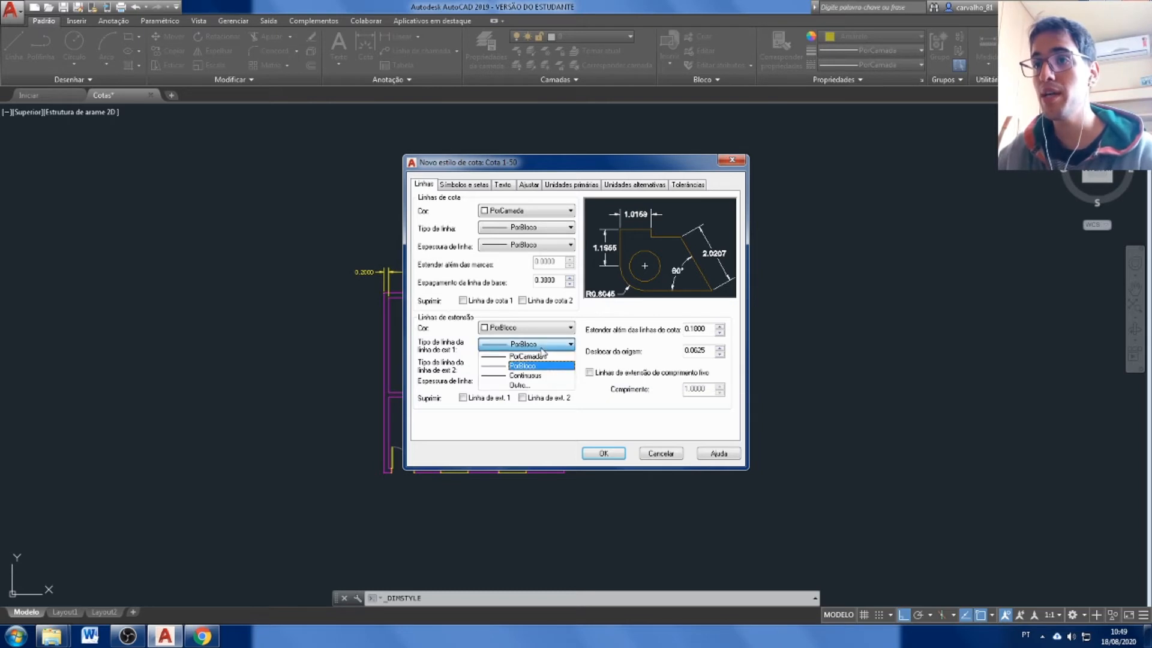
pyautogui.click(530, 386)
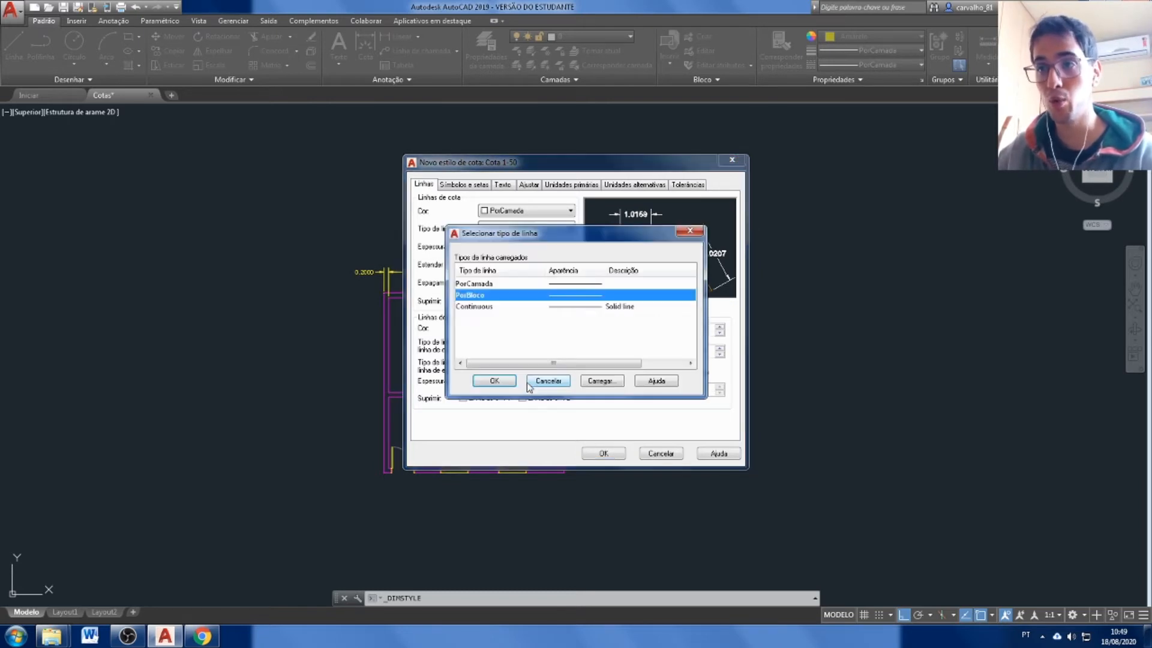
pyautogui.click(597, 384)
pyautogui.scroll(-4, 687, 291)
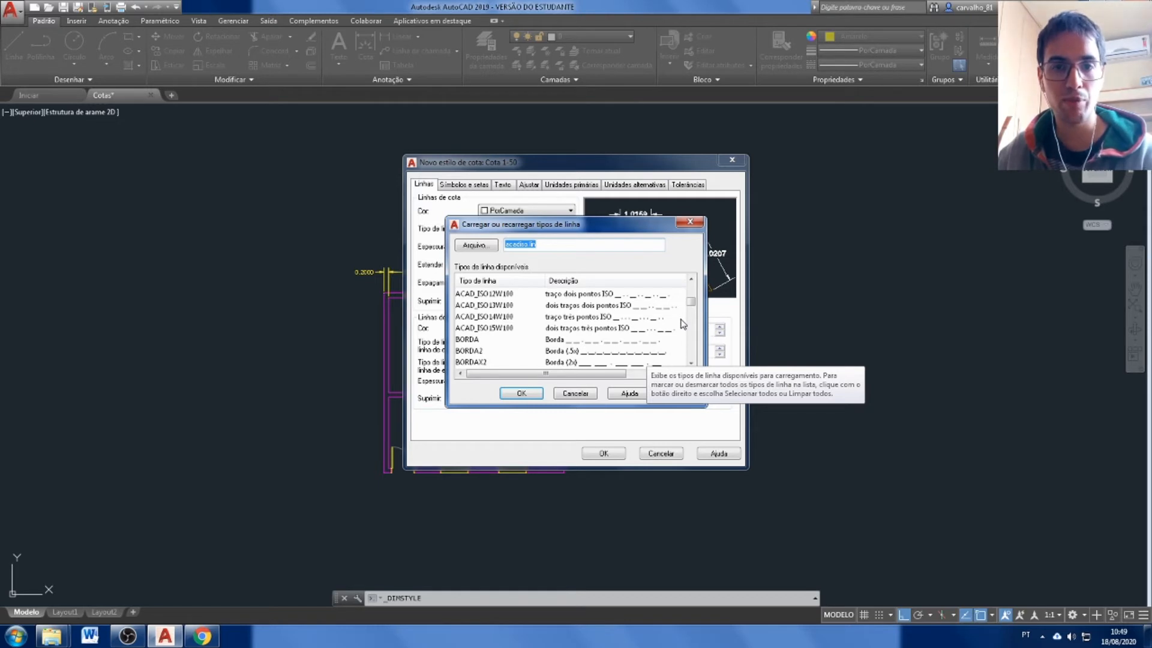
pyautogui.click(574, 394)
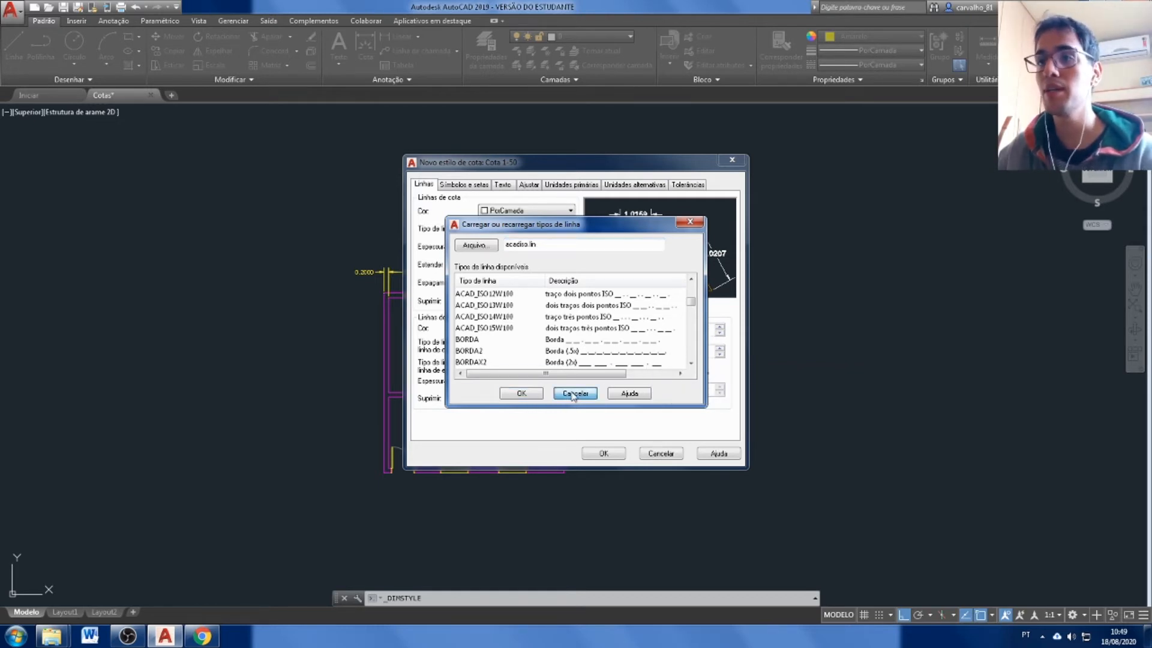
pyautogui.click(497, 385)
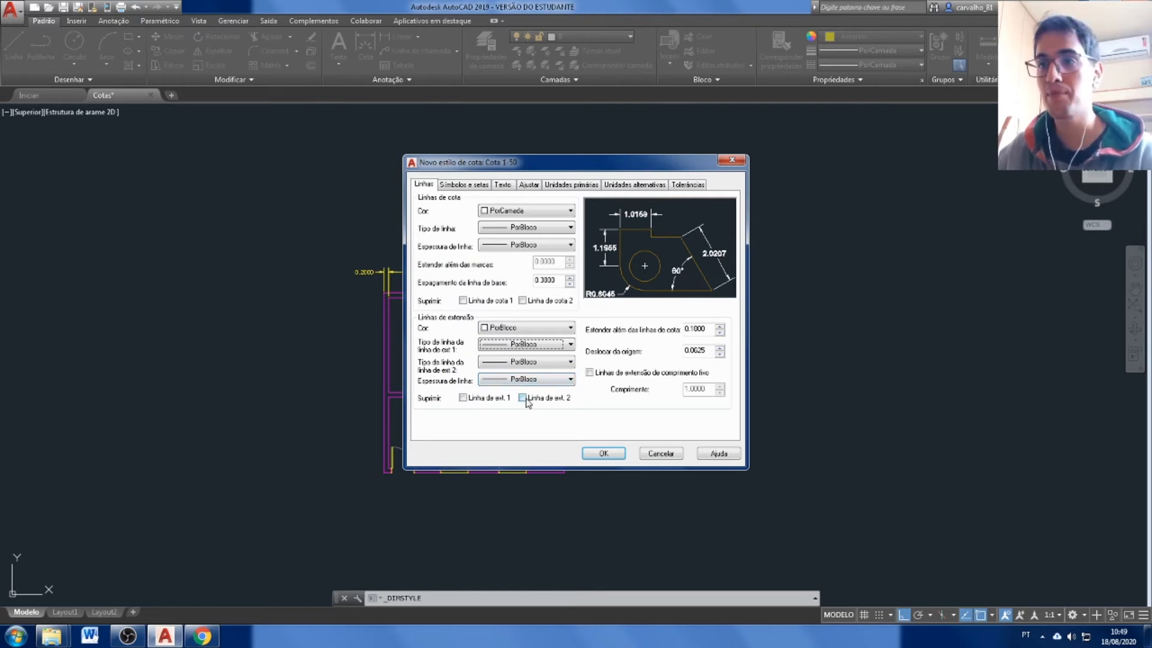
# Suppress extension lines 1 and 2, and set the first and second arrowheads to Inclinada (Oblique).
pyautogui.click(522, 398)
pyautogui.click(463, 398)
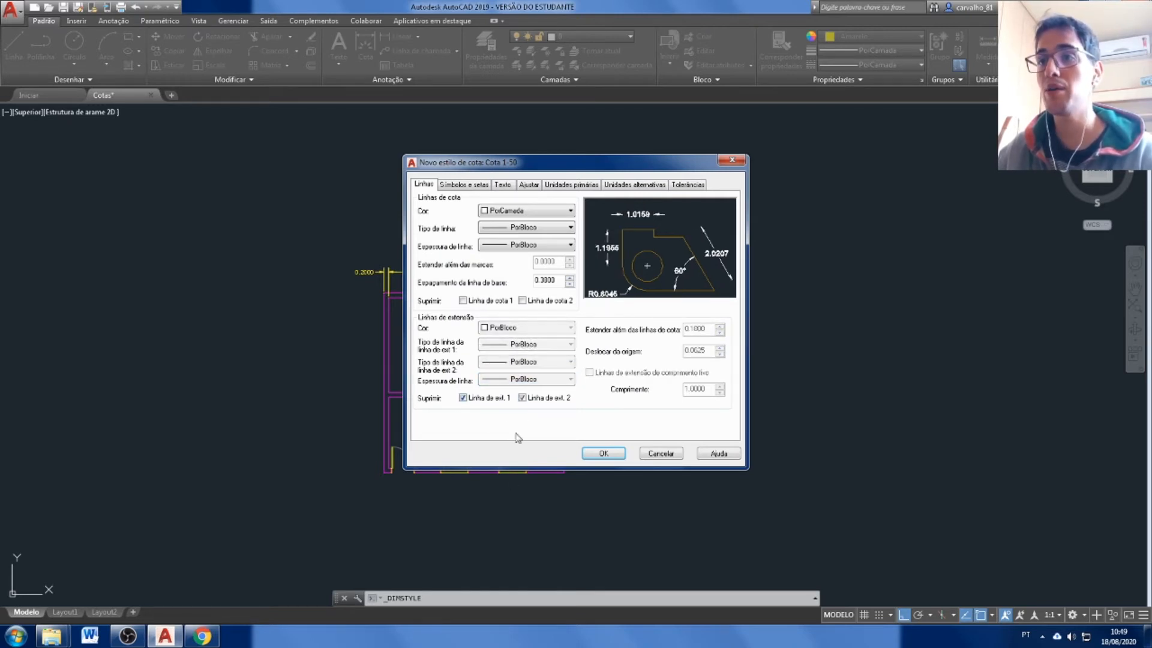
pyautogui.click(480, 185)
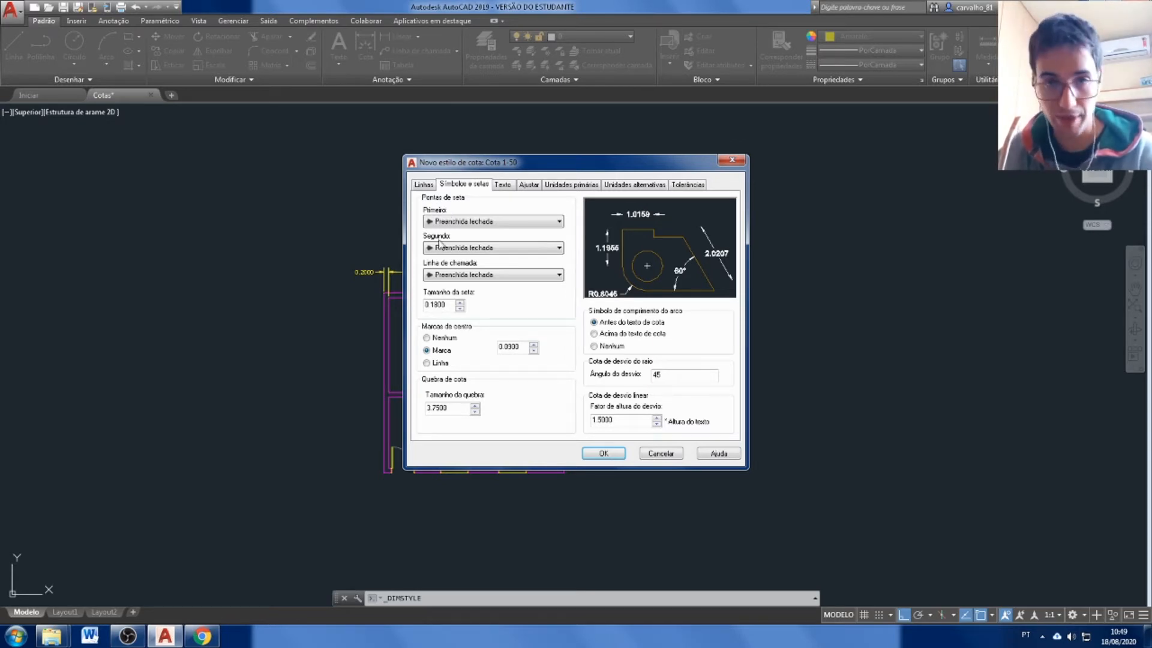
pyautogui.click(538, 222)
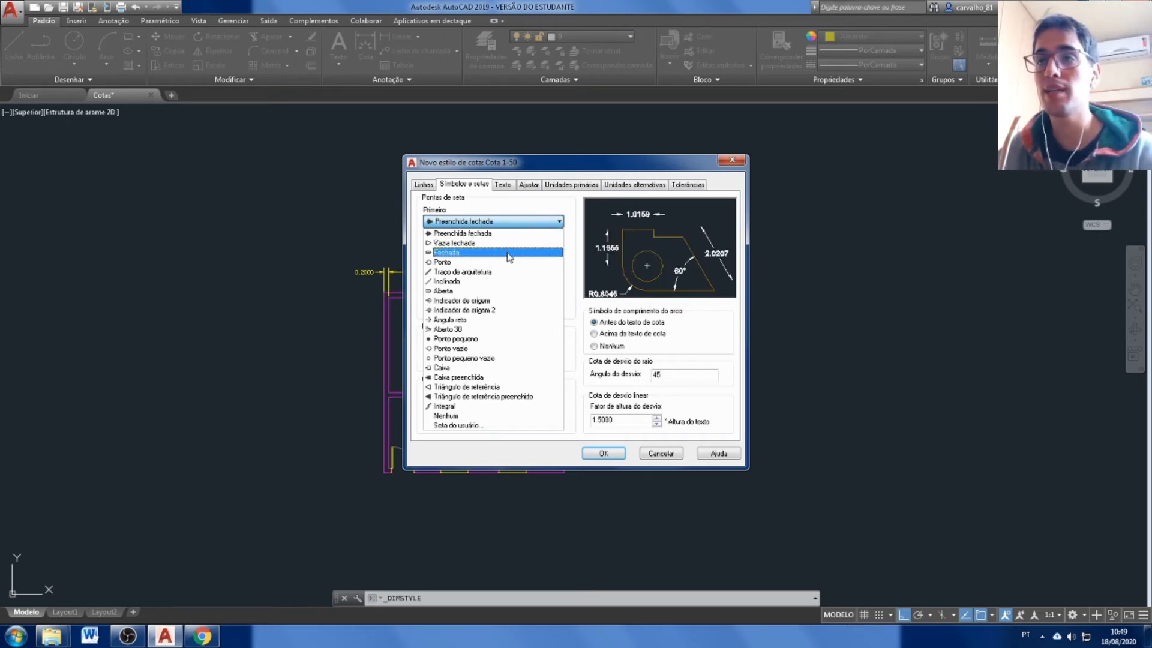
pyautogui.click(467, 282)
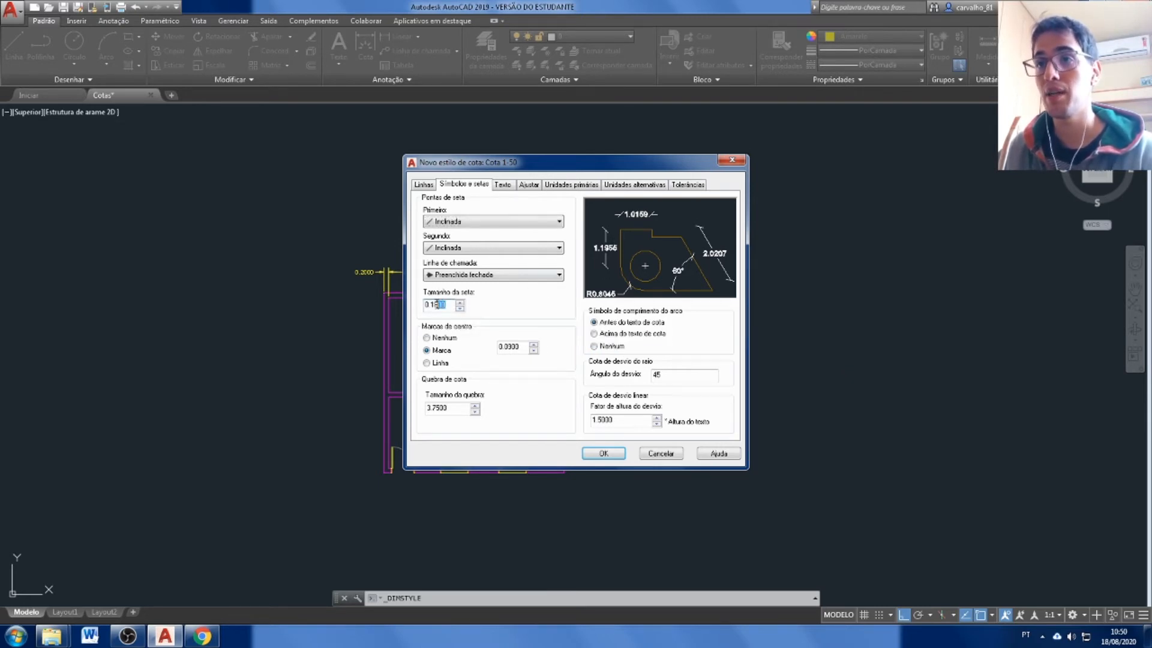
# Try an arrow size of 0.5 for the style, and set it back to 0.18.
pyautogui.moveTo(454, 304); pyautogui.dragTo(429, 305)
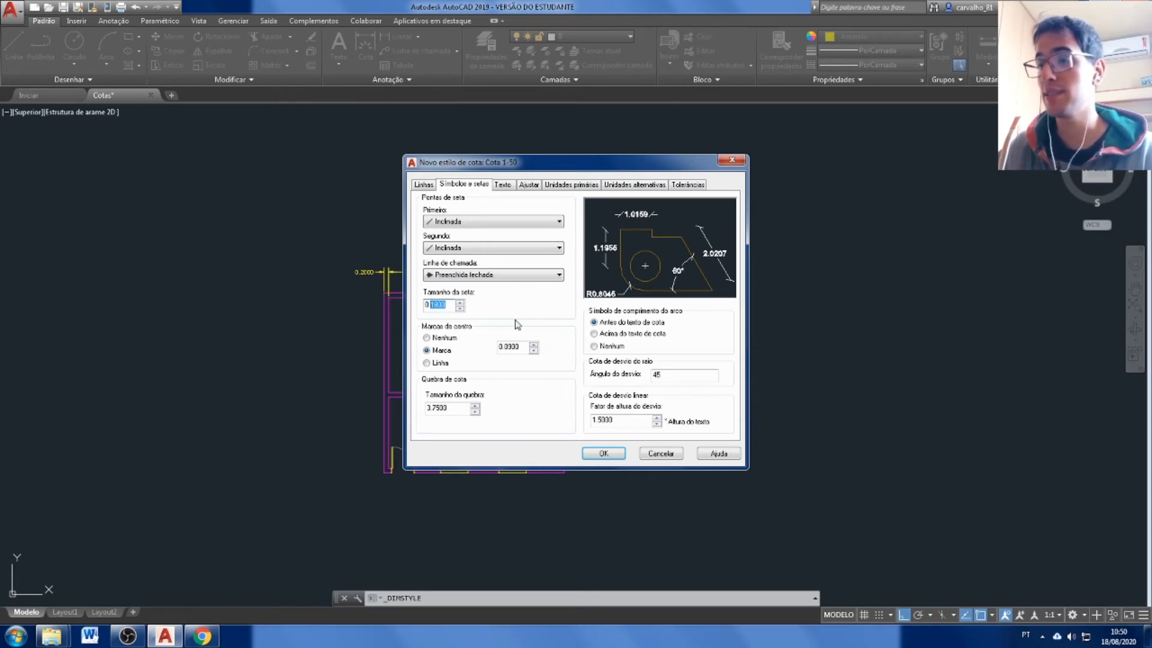
pyautogui.write('5000')
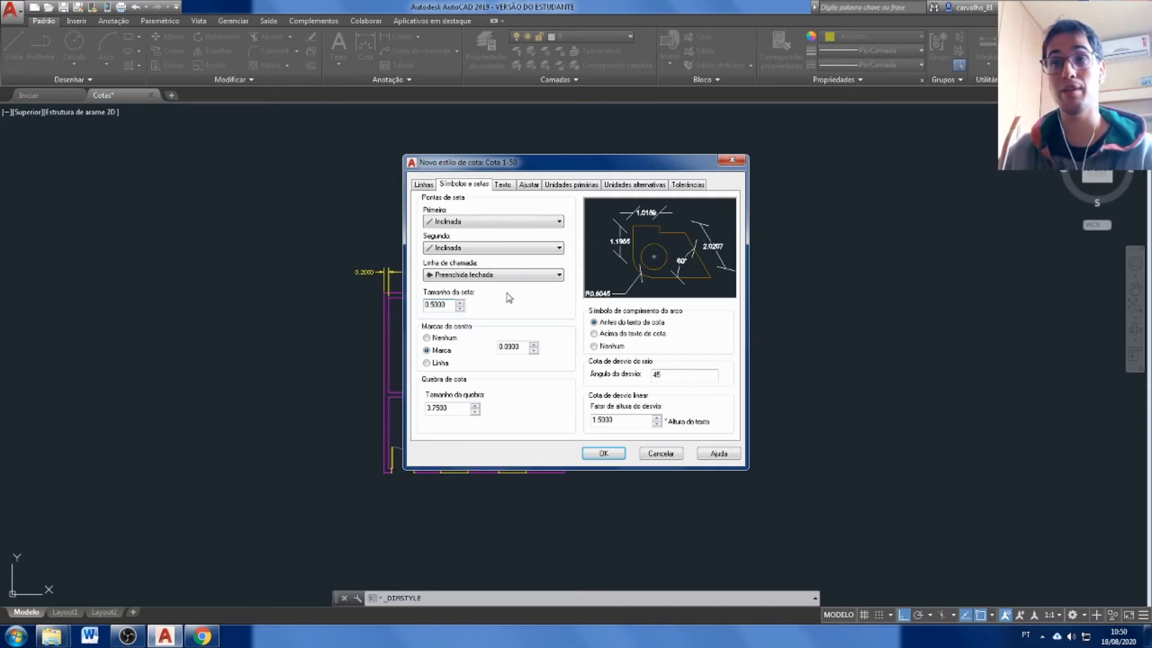
pyautogui.moveTo(448, 305); pyautogui.dragTo(433, 308)
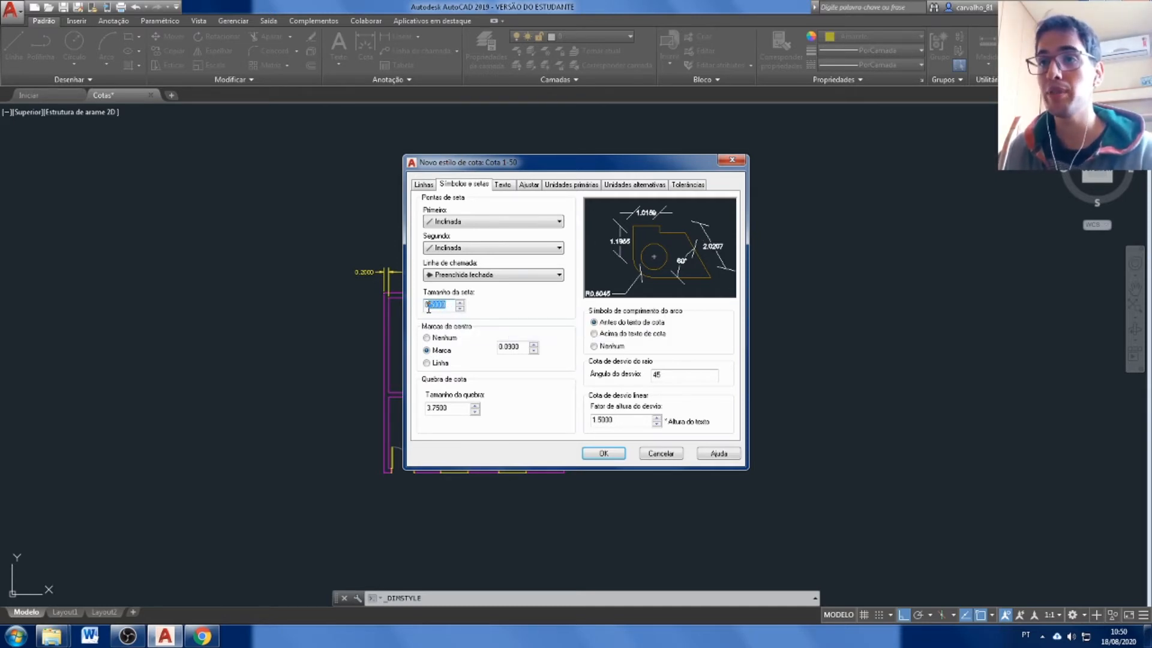
pyautogui.write('.18')
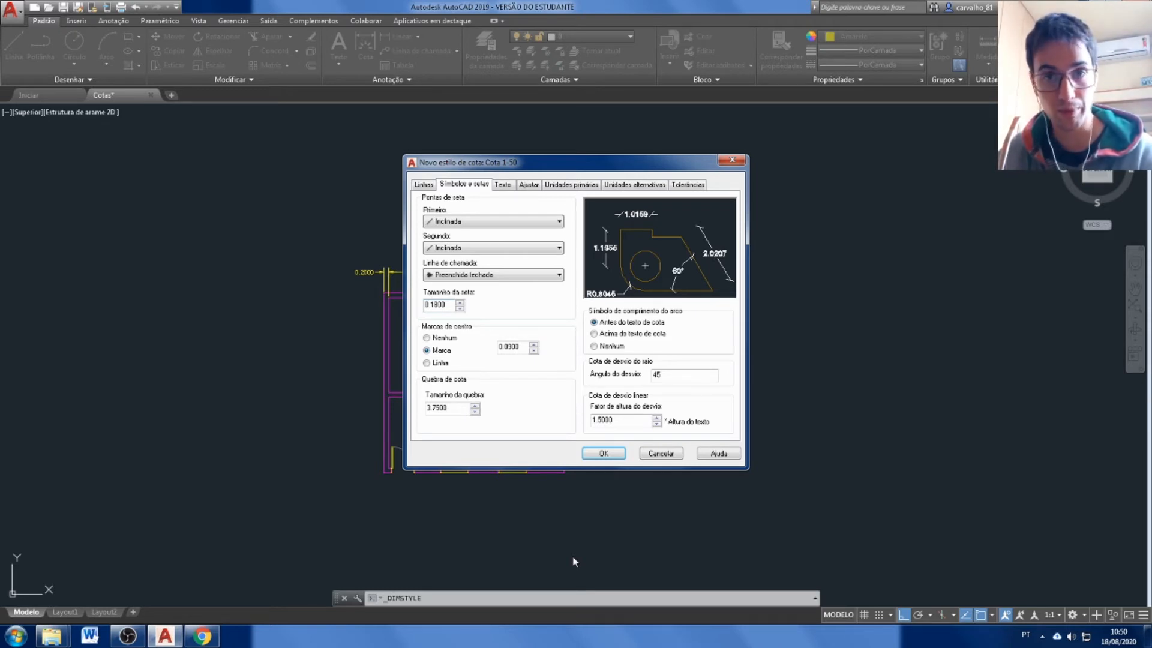
# Set the dimension text color of the style to PorCamada (ByLayer), keeping the Standard text style.
pyautogui.click(505, 185)
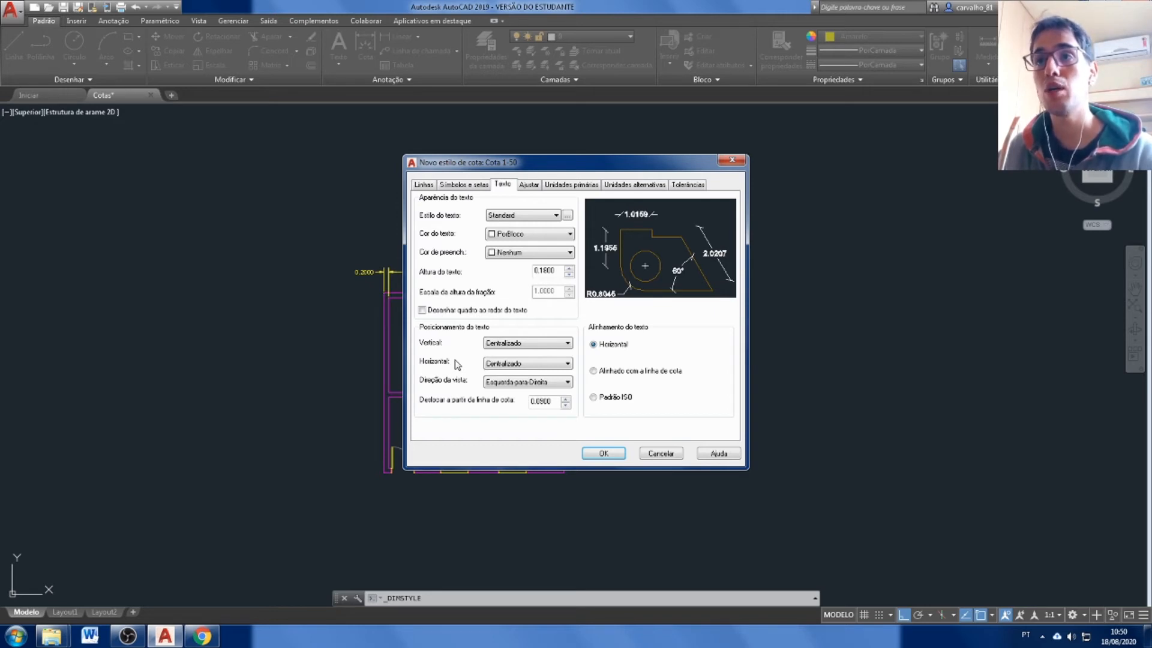
pyautogui.click(537, 216)
pyautogui.click(539, 214)
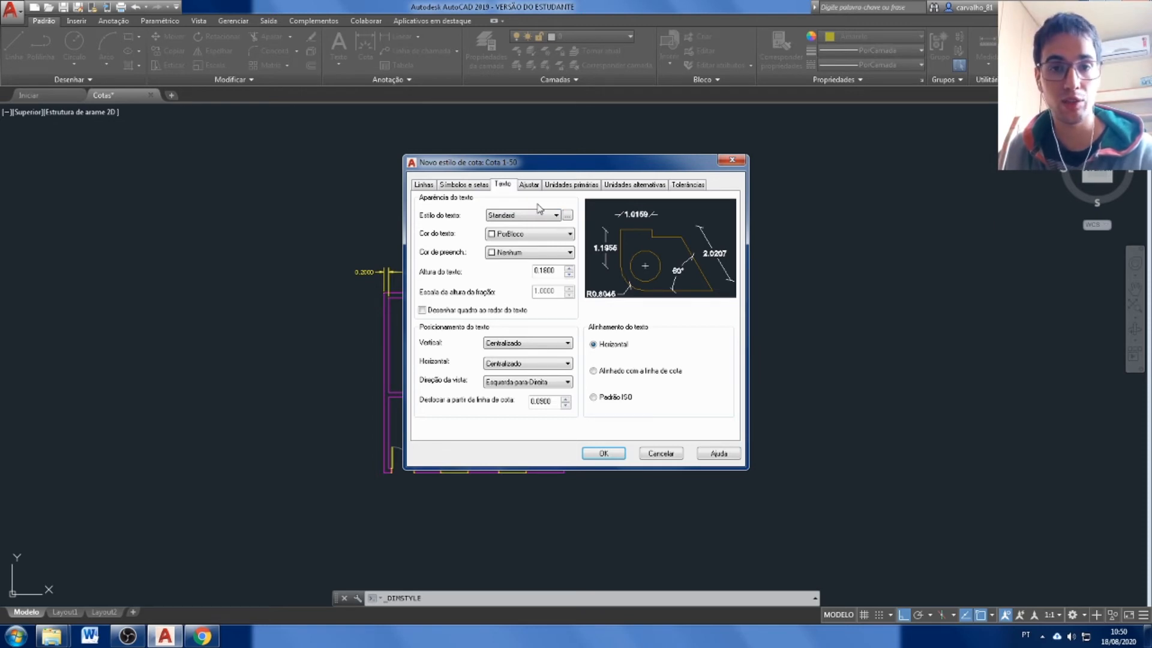
pyautogui.click(559, 241)
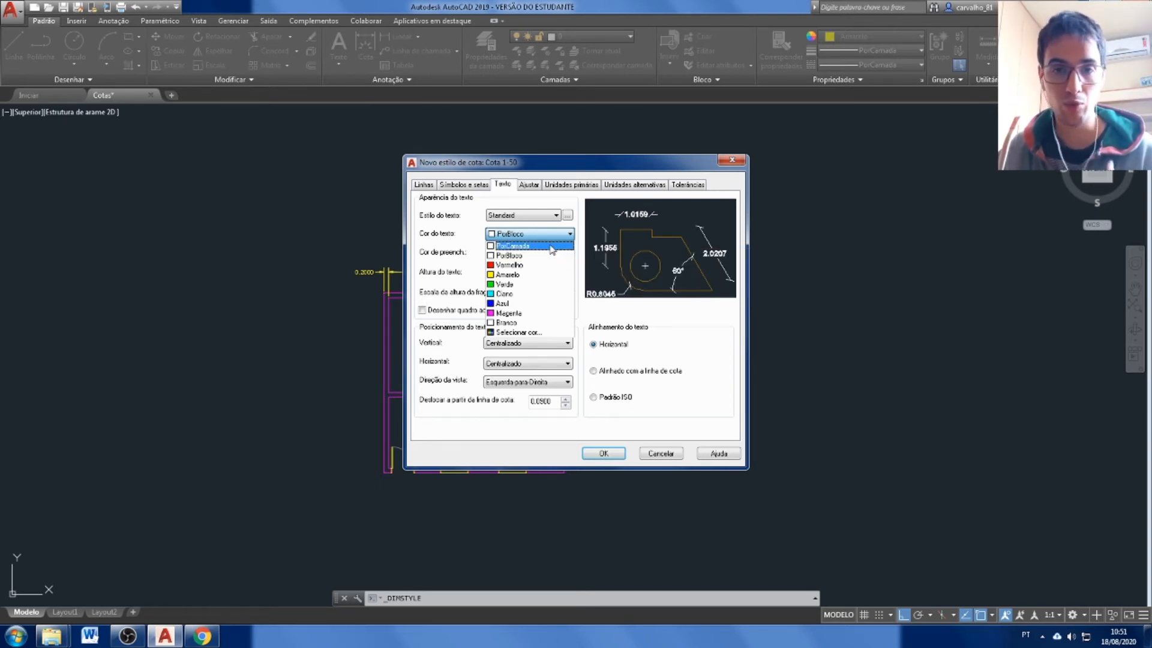
pyautogui.click(551, 247)
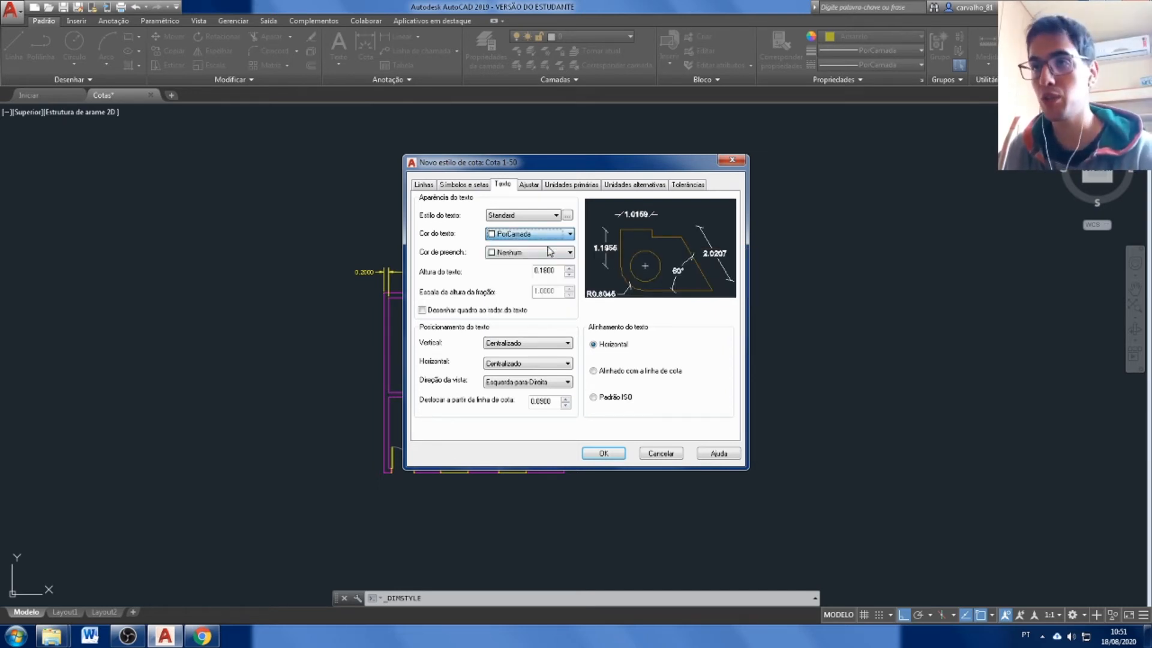
# Try a Verde (green) fill color behind the dimension text, and set it back to Nenhum (None).
pyautogui.click(551, 256)
pyautogui.click(540, 318)
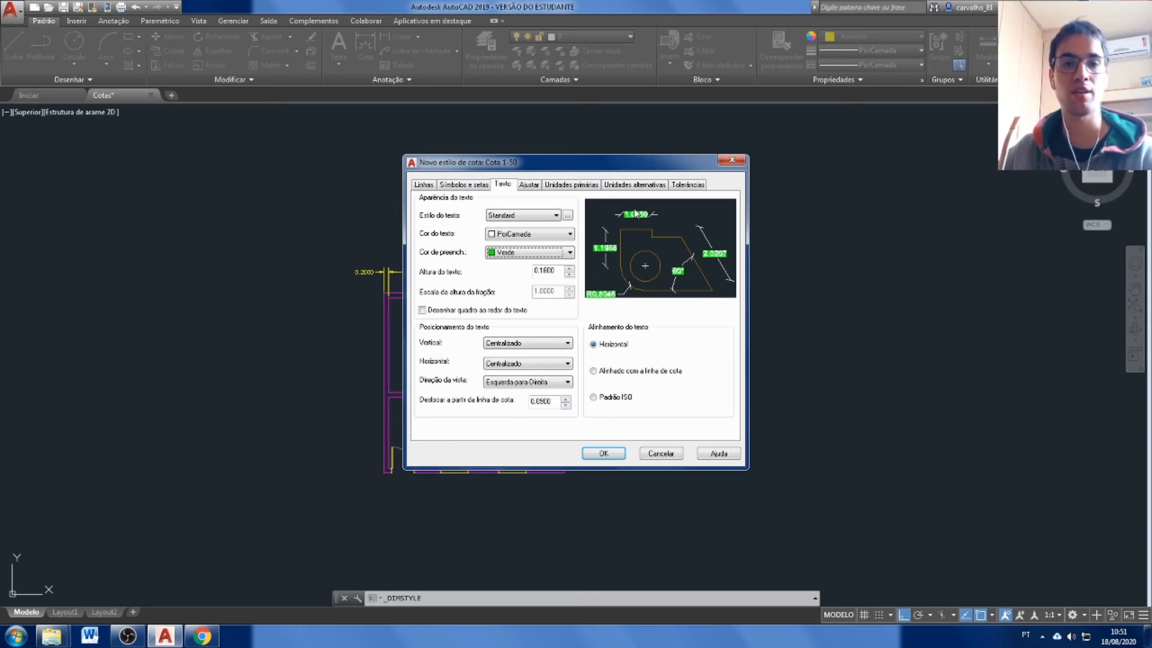
pyautogui.click(532, 253)
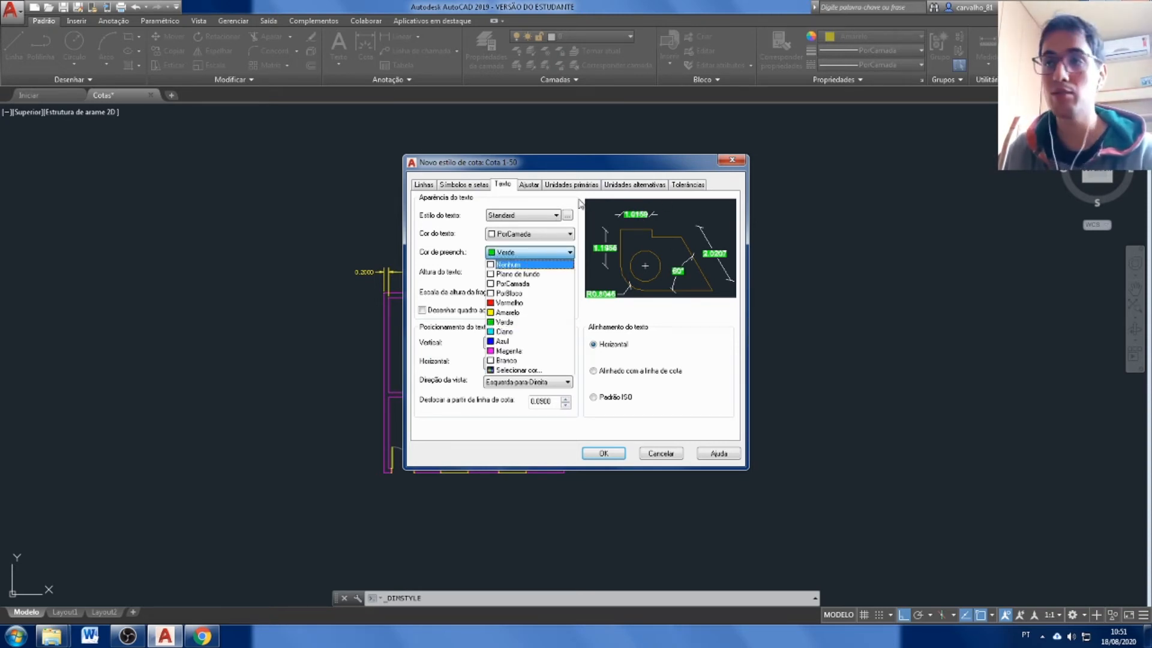
pyautogui.click(531, 266)
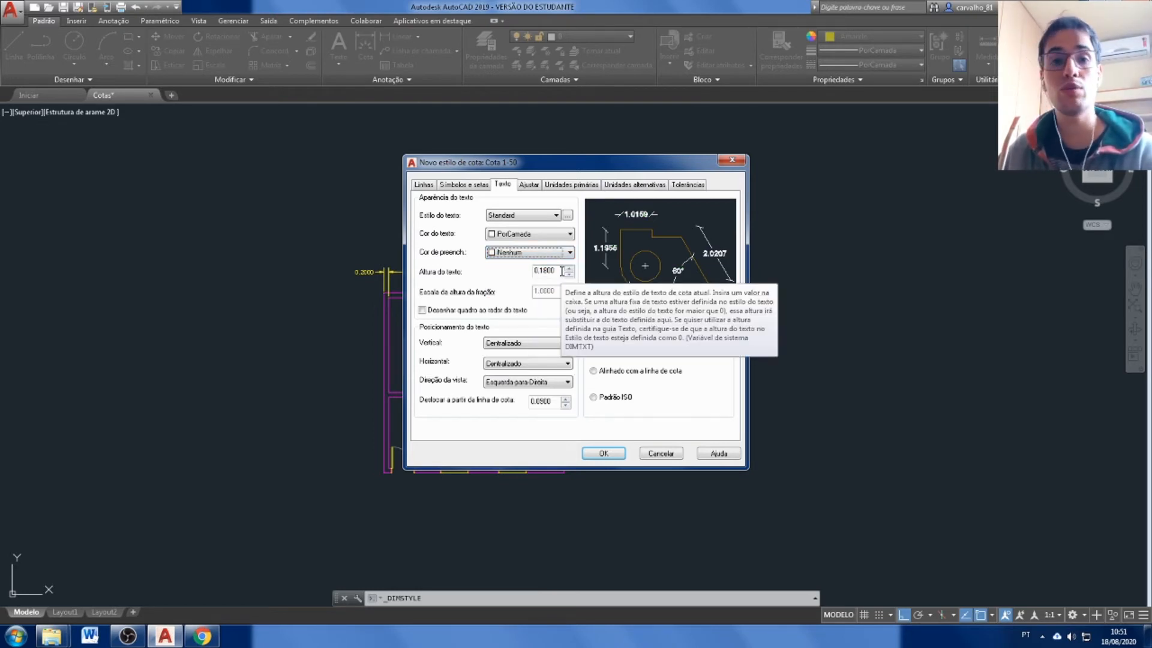
# Set the dimension text height to 0.12.
pyautogui.moveTo(562, 272); pyautogui.dragTo(538, 271)
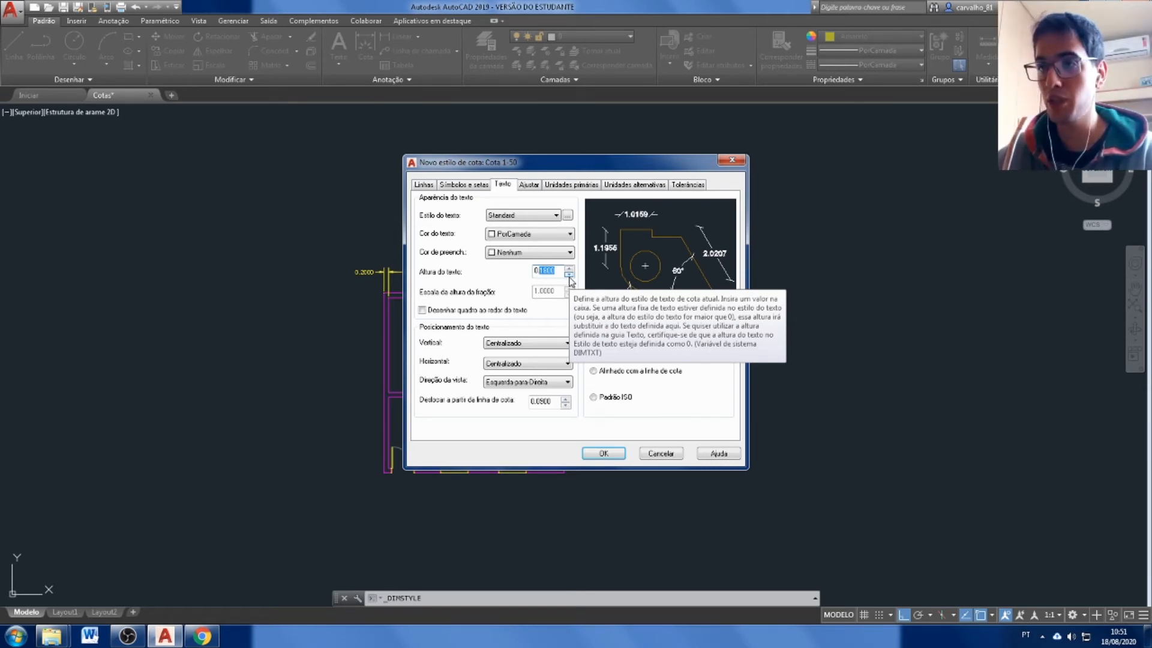
pyautogui.write('12')
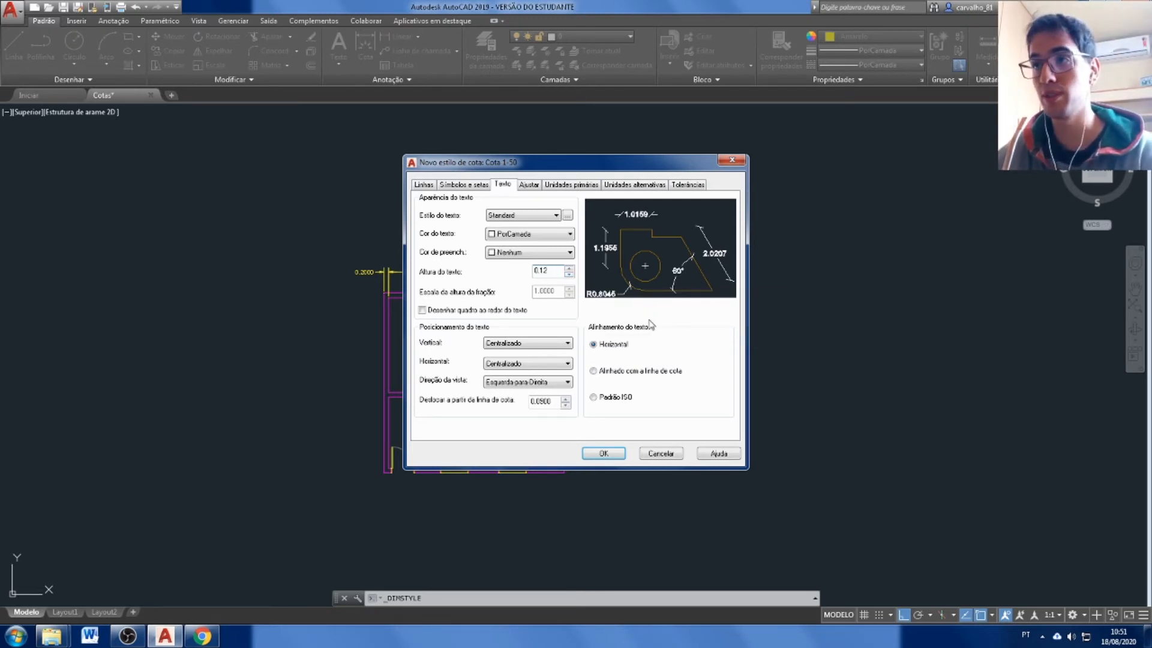
pyautogui.press('Tab')
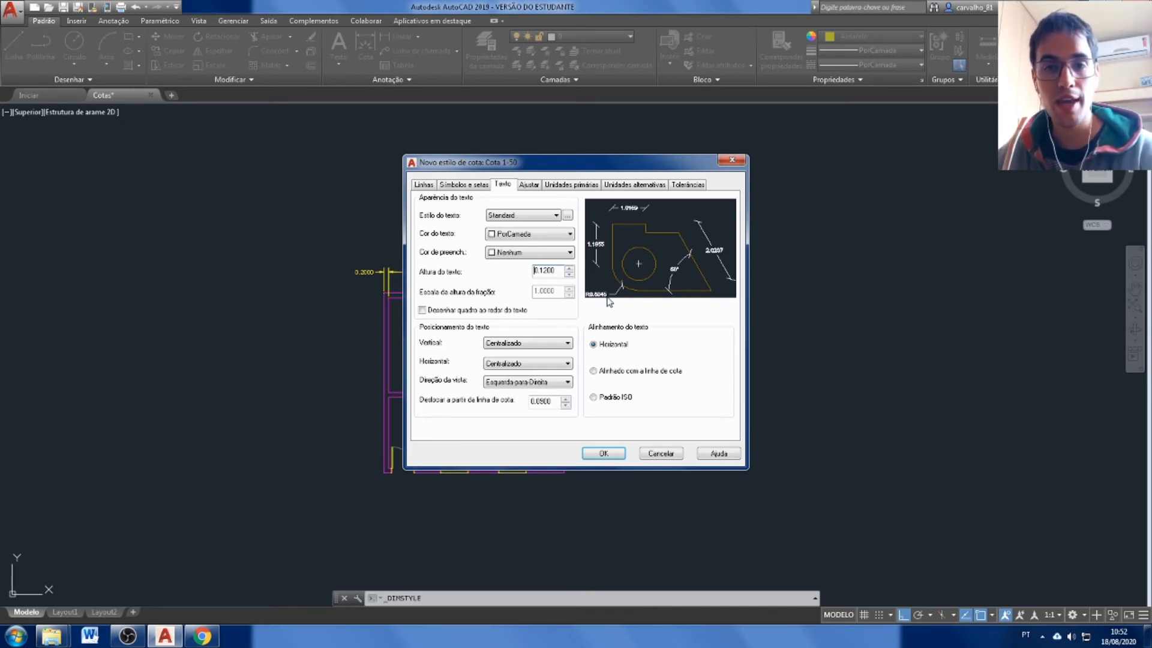
# Align the dimension text with the dimension line and set its vertical placement to Acima (Above), keeping it horizontally centered.
pyautogui.click(605, 375)
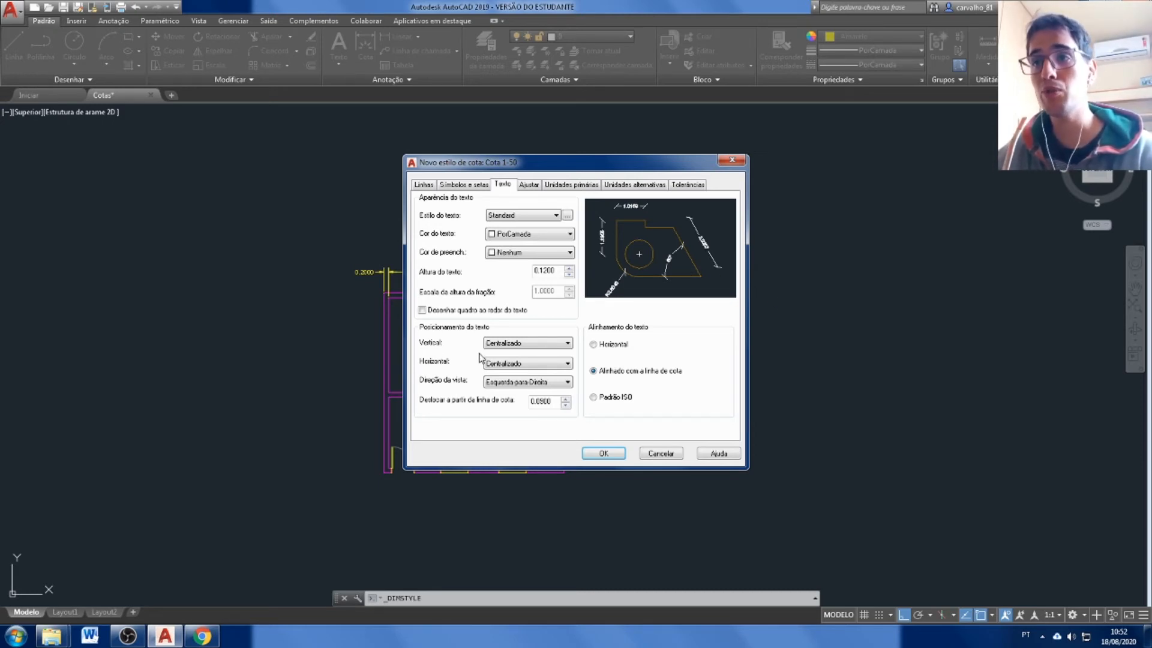
pyautogui.click(519, 344)
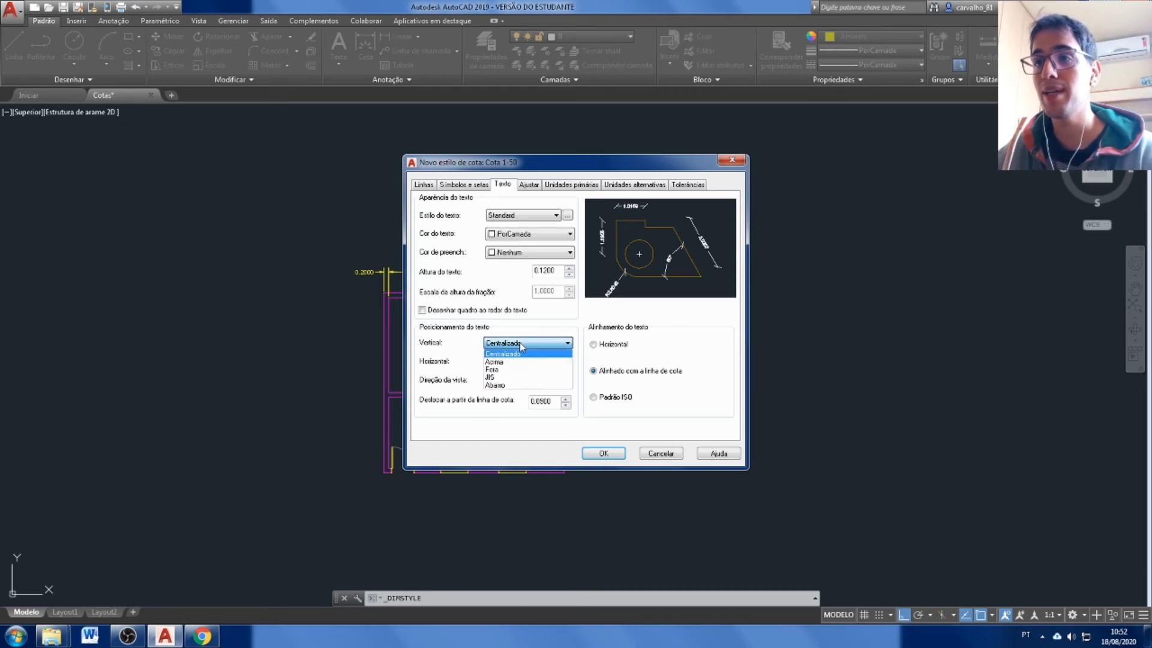
pyautogui.click(520, 360)
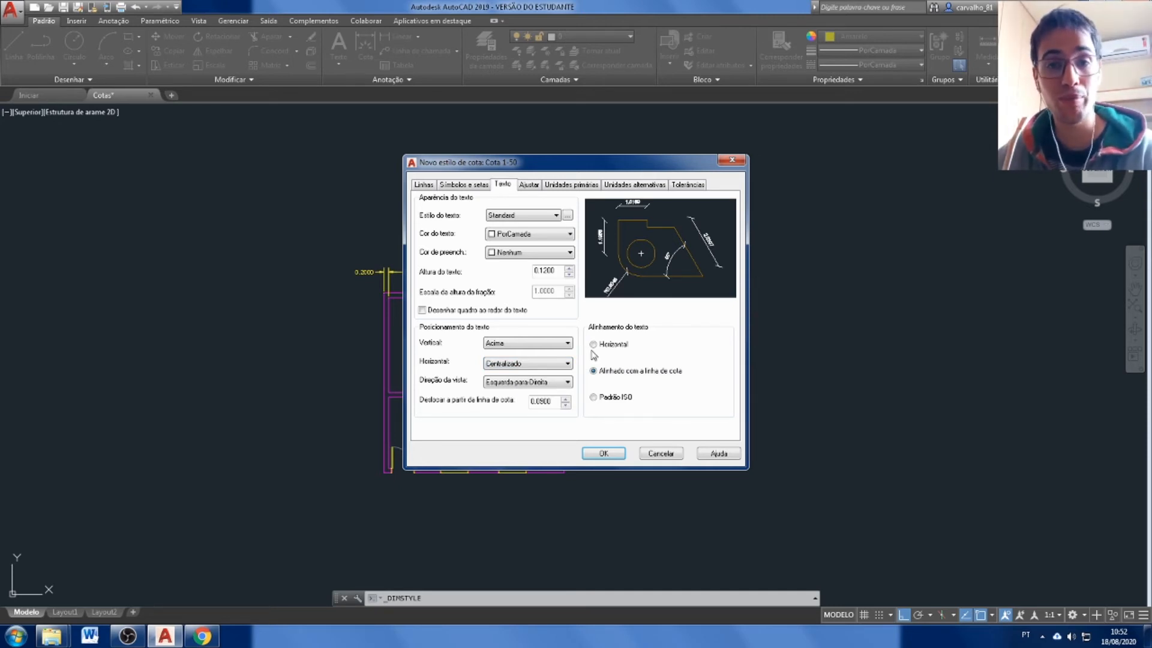
pyautogui.click(559, 365)
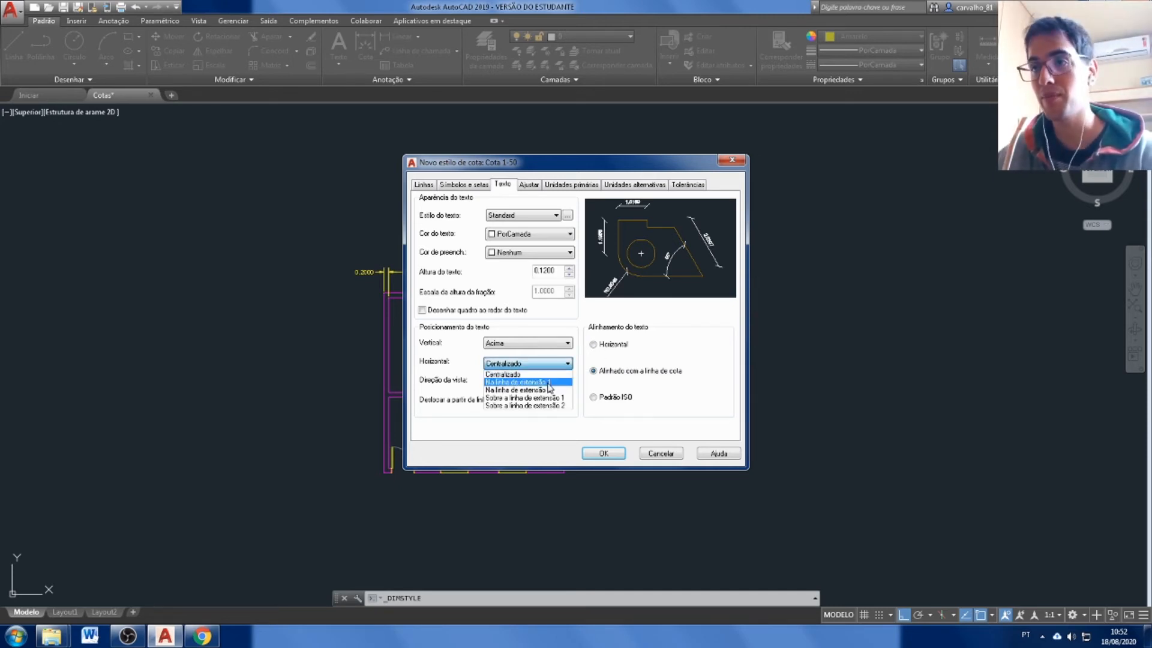
pyautogui.click(606, 386)
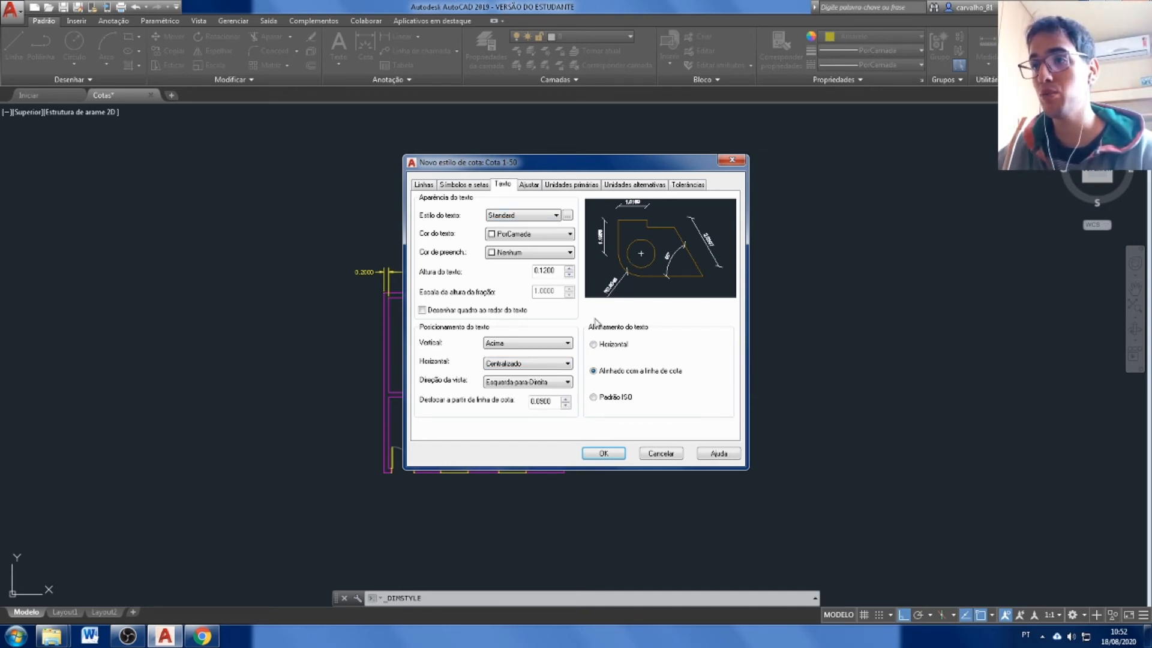
# Set the linear precision of the primary units to 0.00, keeping the Ponto (period) decimal separator.
pyautogui.click(530, 186)
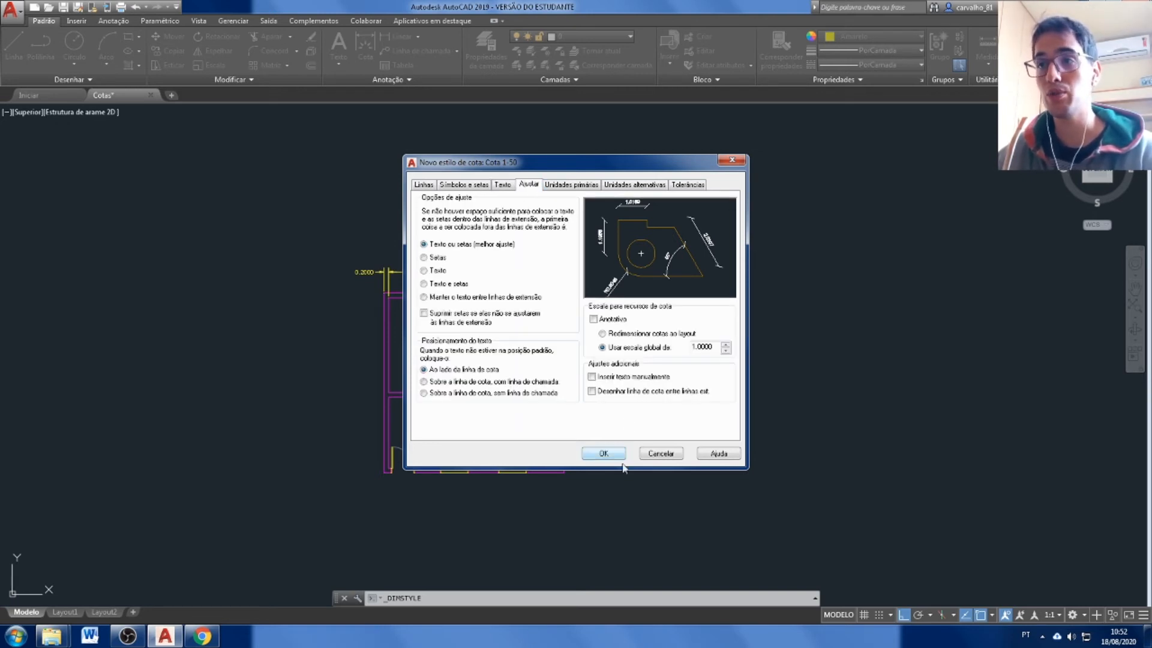
pyautogui.click(575, 187)
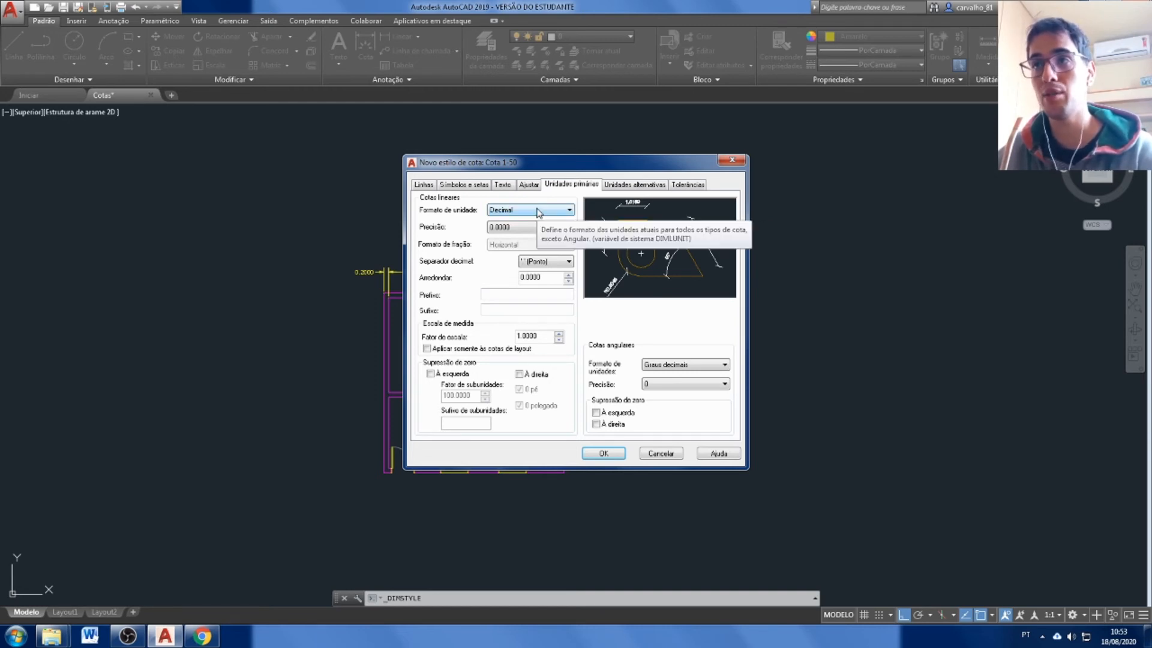
pyautogui.click(530, 229)
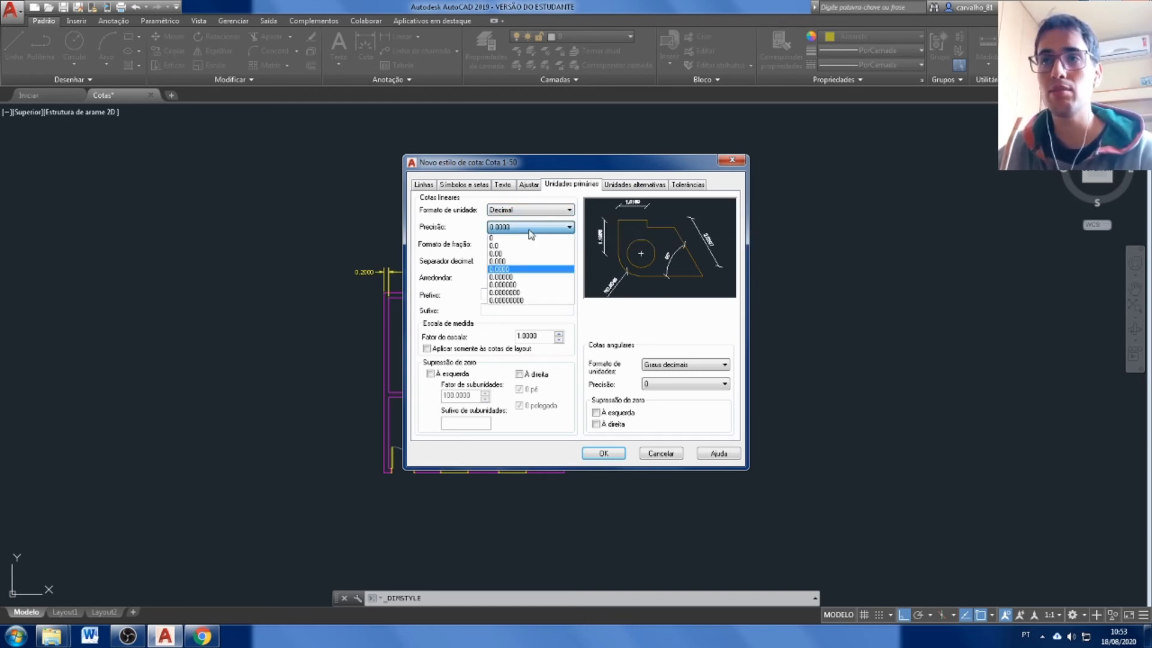
pyautogui.click(505, 253)
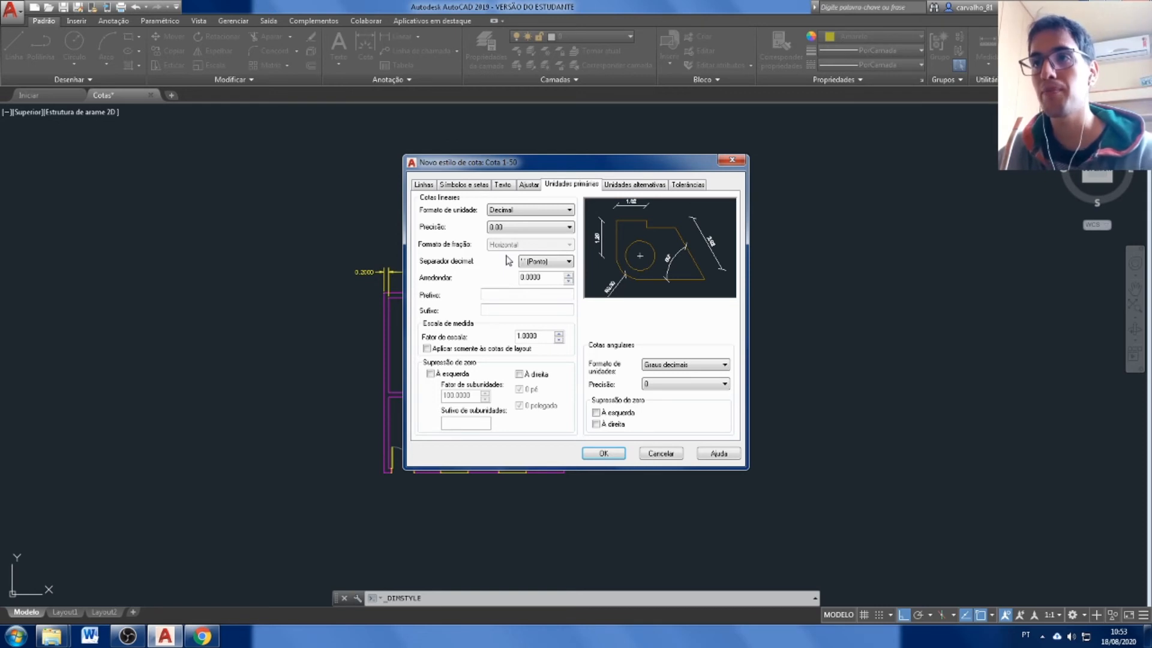
pyautogui.click(557, 261)
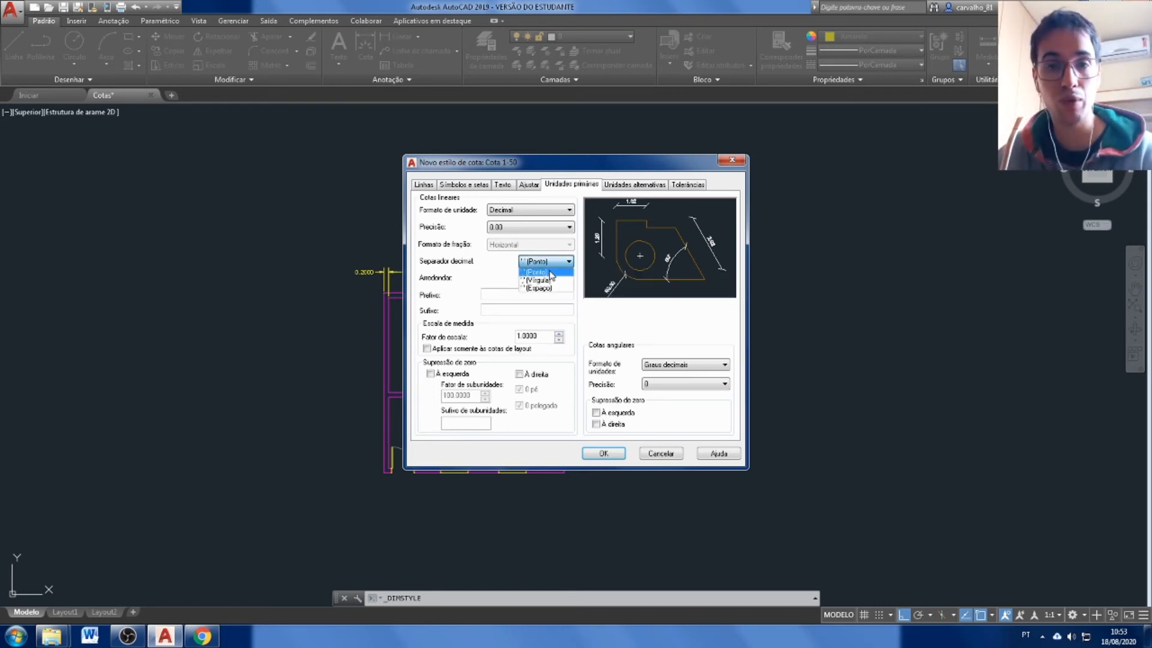
pyautogui.click(491, 278)
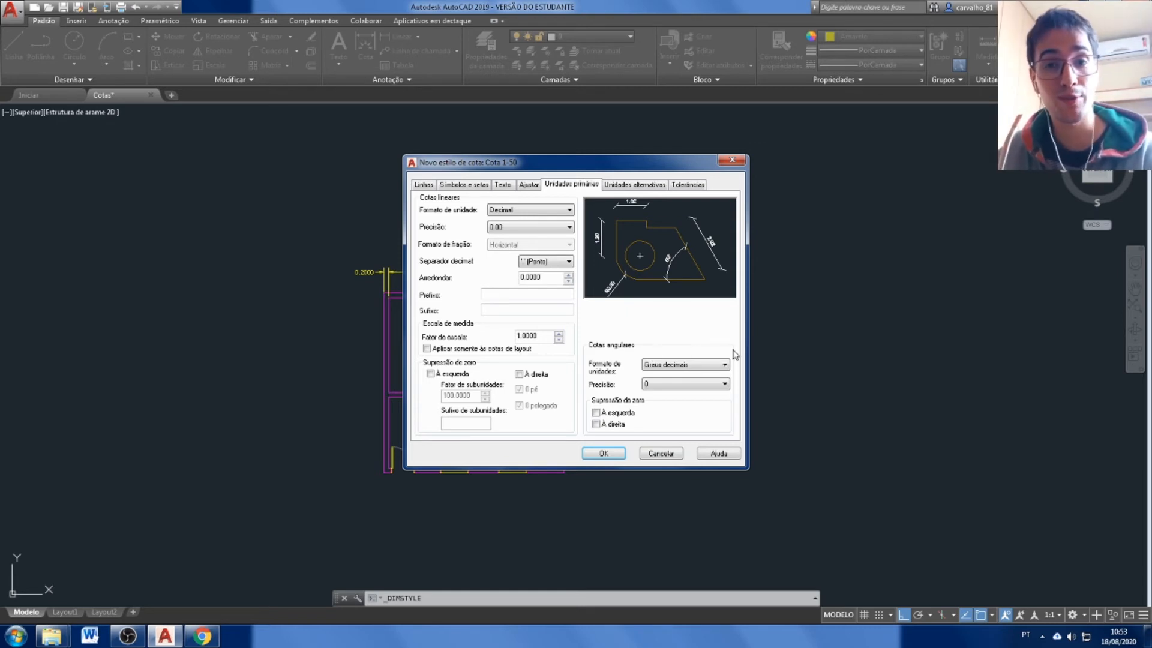
# Try degrees-minutes-seconds angular units with 0d00'00" precision, and set them back to decimal degrees with precision 0.
pyautogui.click(700, 366)
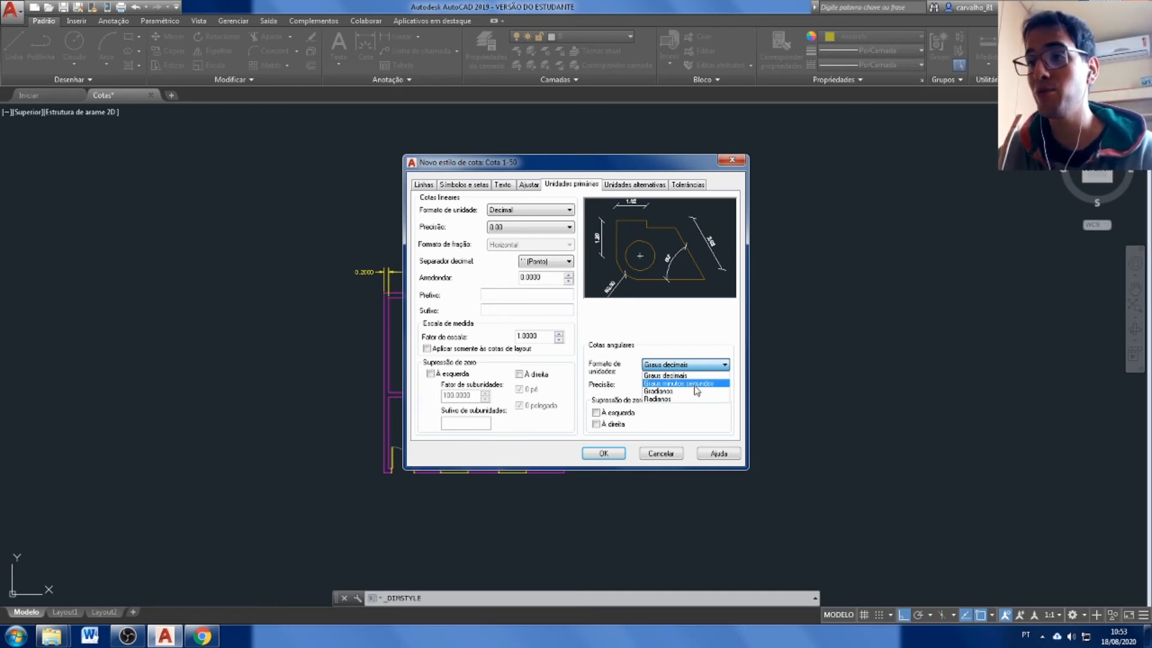
pyautogui.click(691, 384)
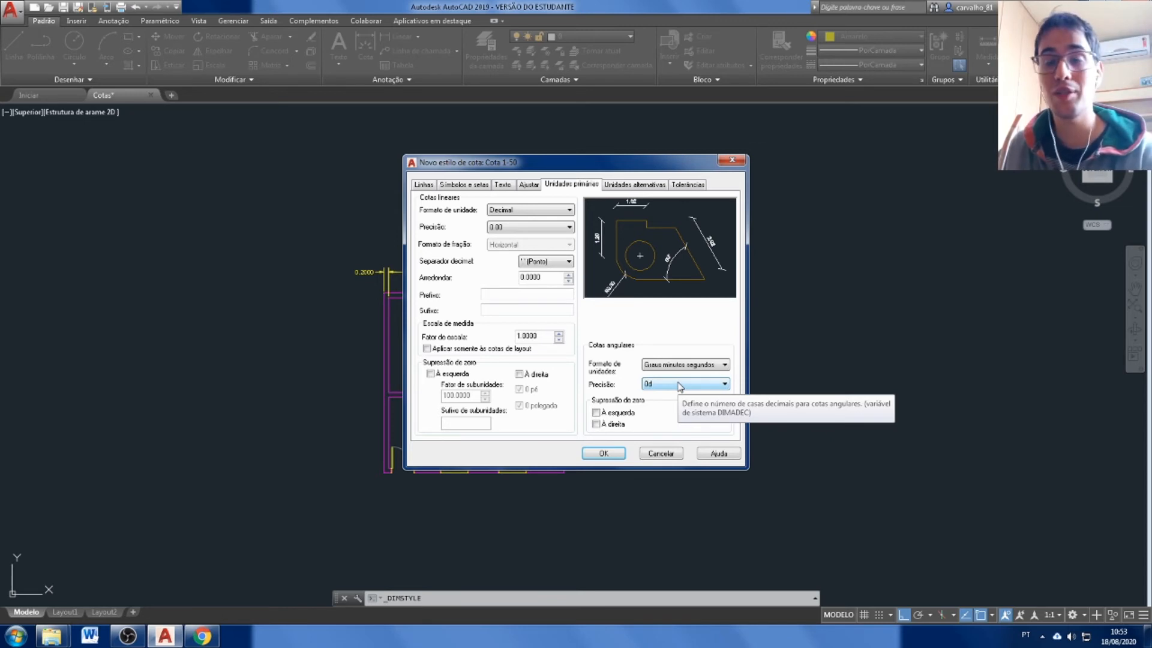
pyautogui.click(680, 385)
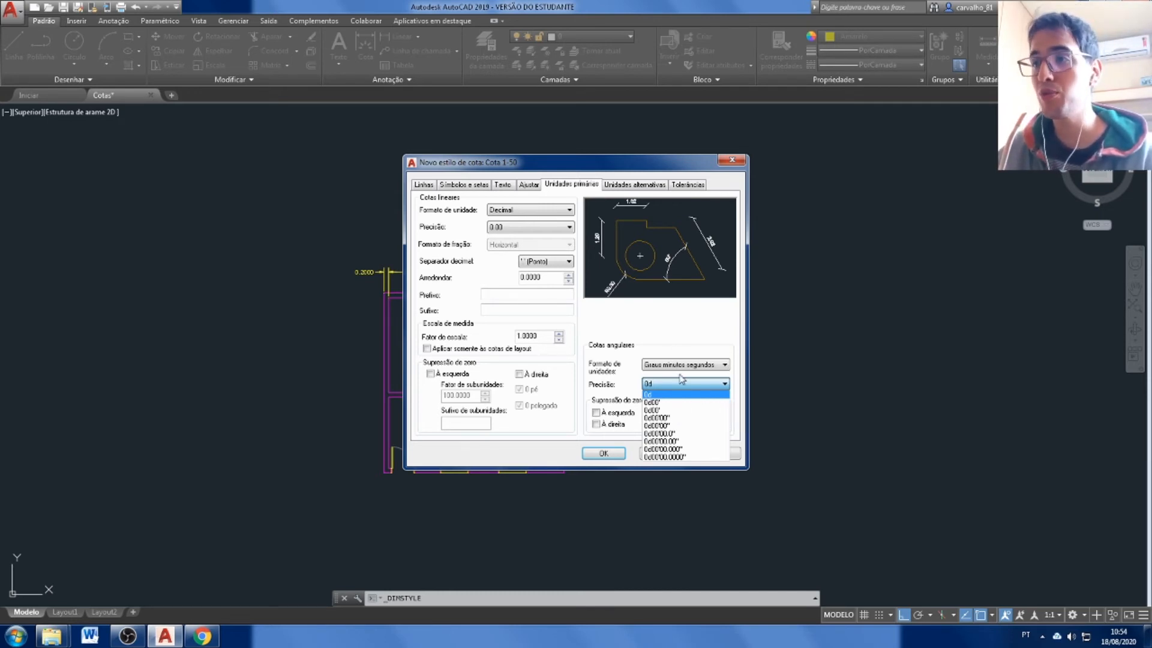
pyautogui.click(684, 420)
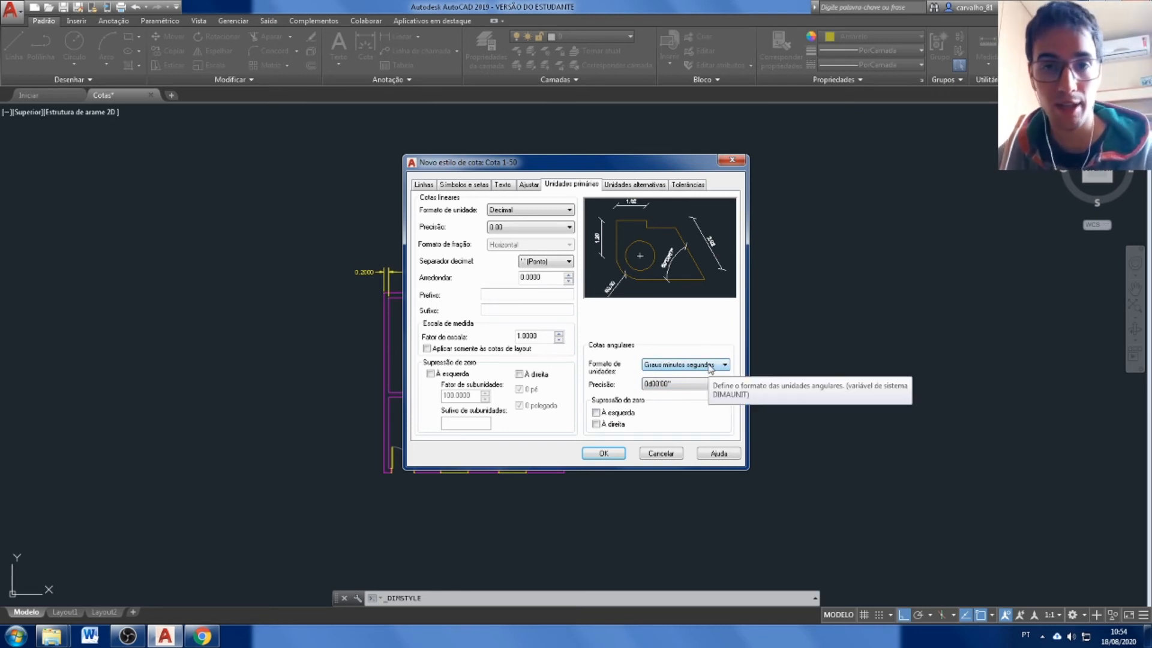
pyautogui.click(710, 365)
pyautogui.click(666, 375)
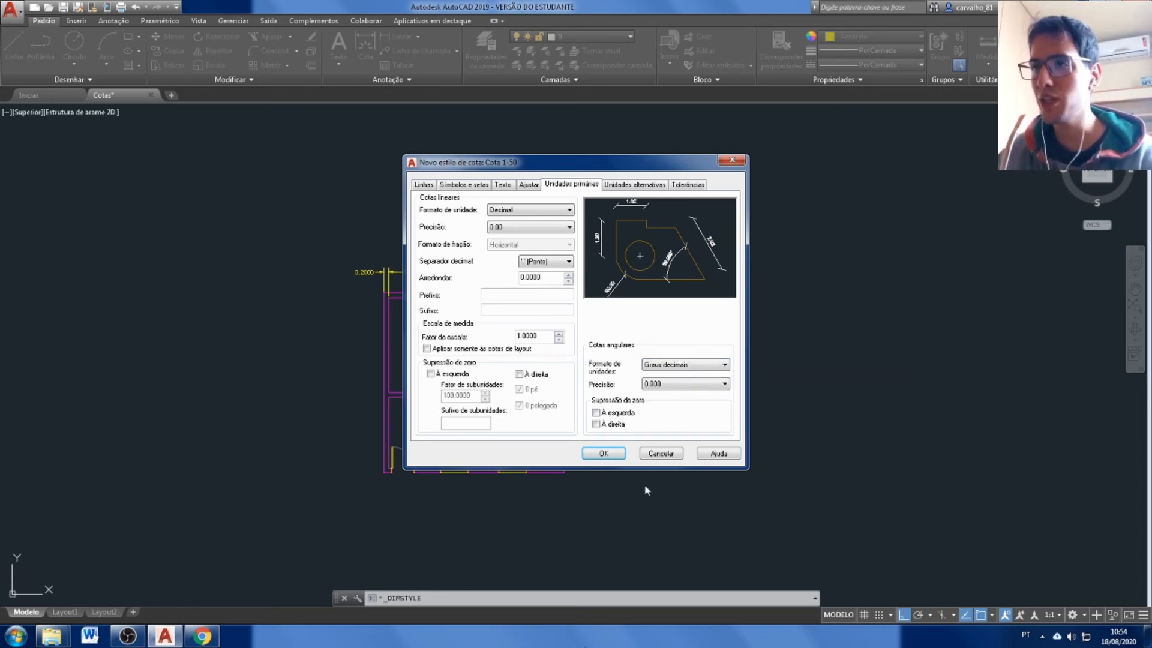
pyautogui.click(684, 384)
pyautogui.click(673, 395)
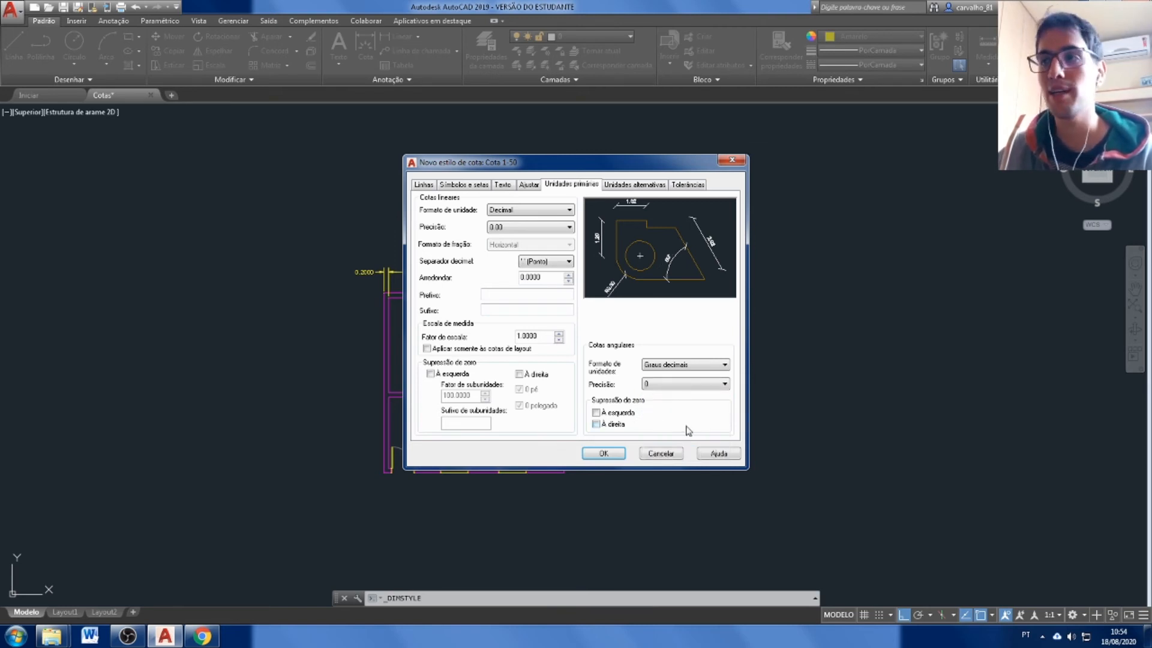
# Review the alternate units, tolerance and line settings, save the Cota 1-50 style, and close the dimension style manager.
pyautogui.click(634, 185)
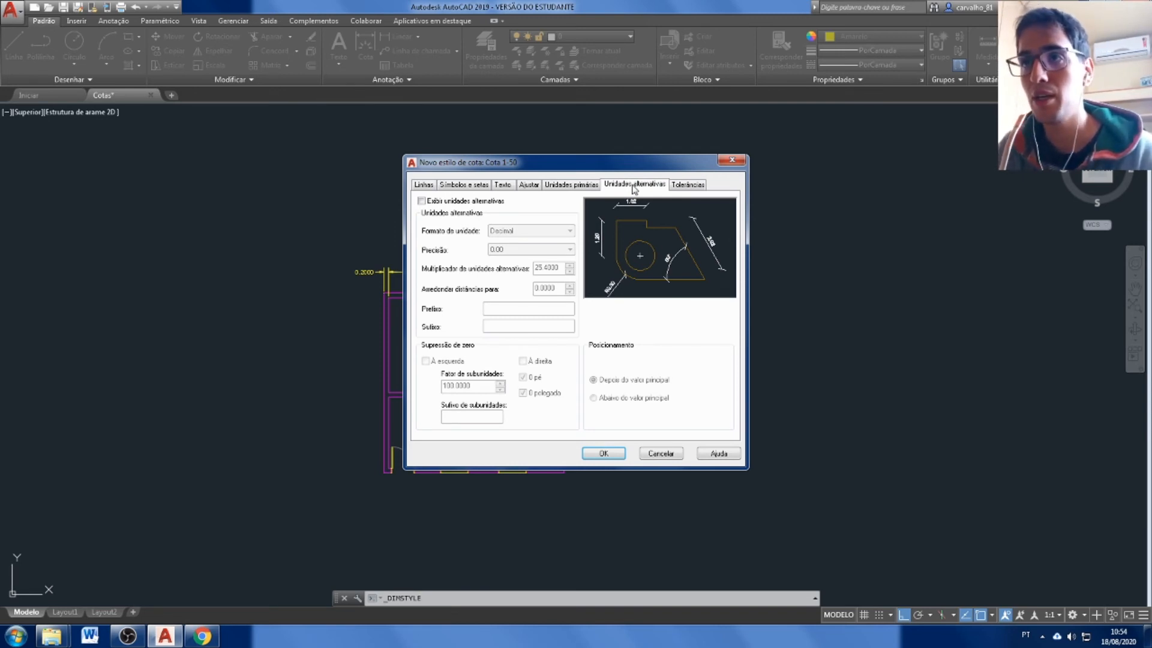
pyautogui.click(690, 185)
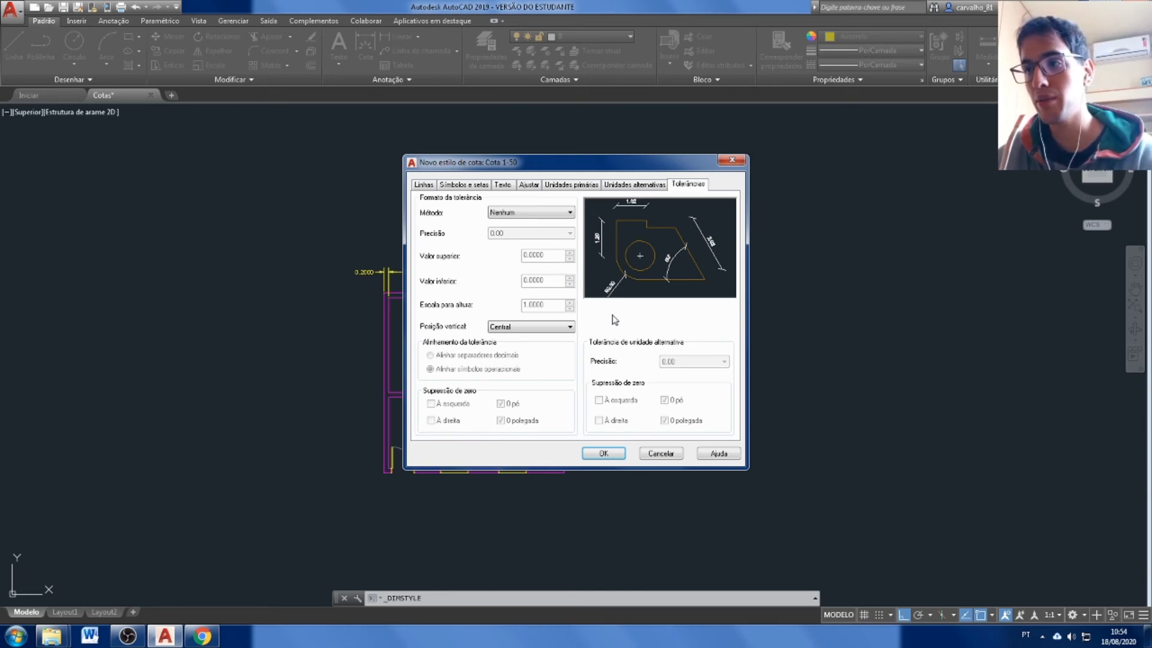
pyautogui.click(419, 184)
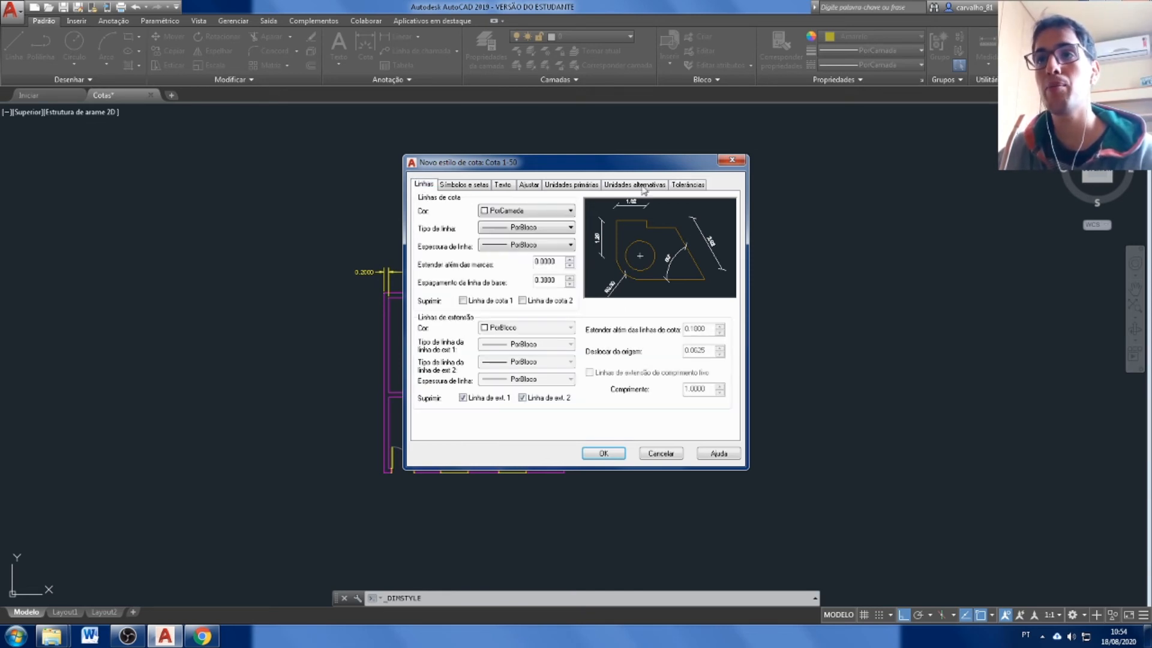
pyautogui.click(617, 455)
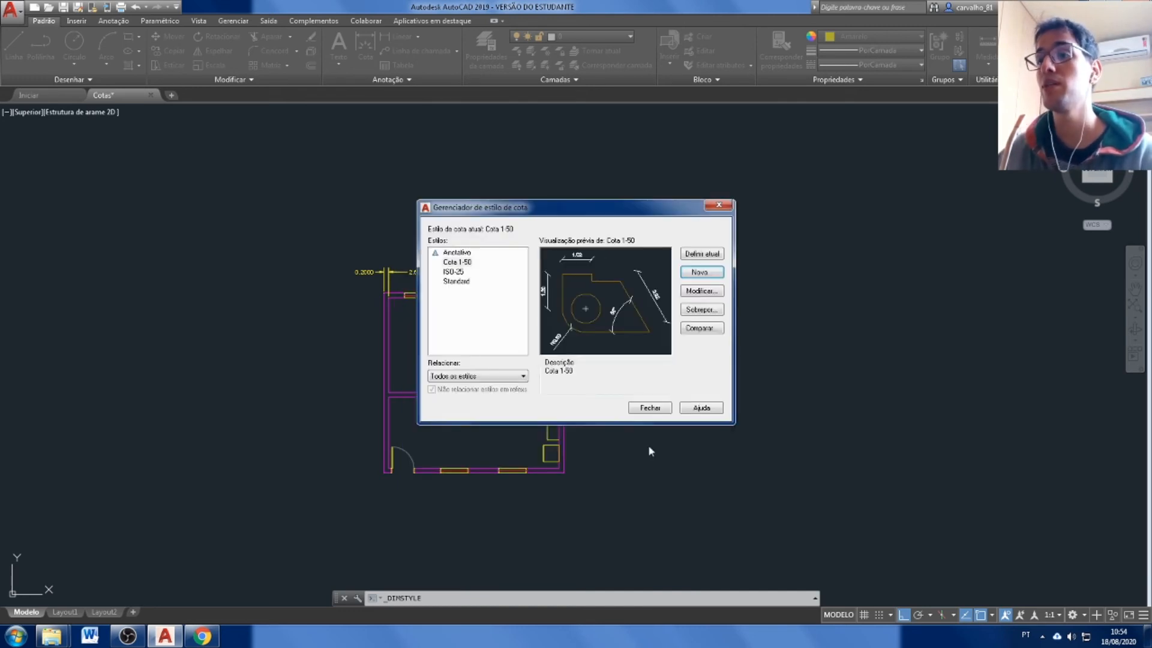
pyautogui.click(650, 408)
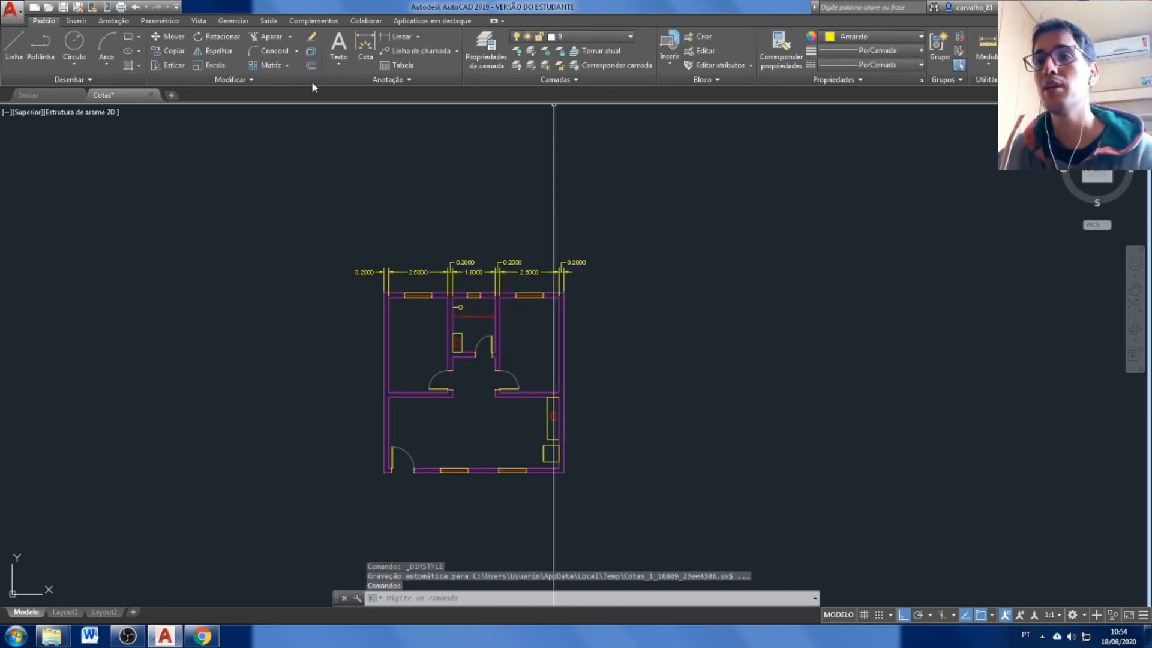
# Apply the Cota 1-50 dimension style to the row of dimensions above the floor plan.
pyautogui.click(733, 211)
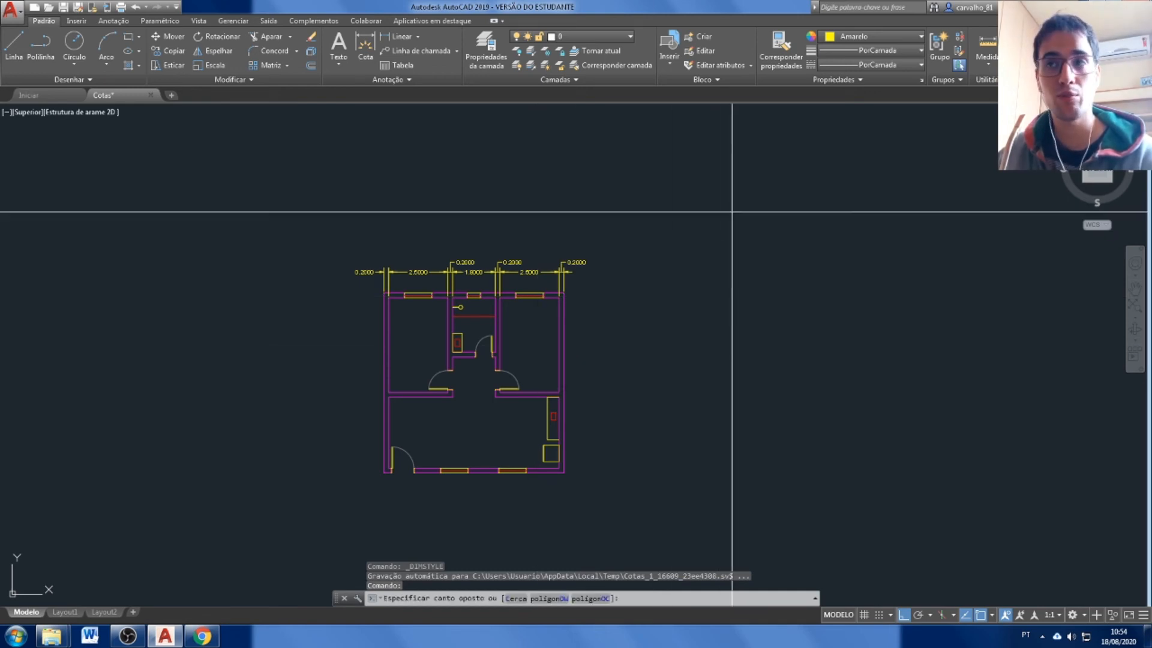
pyautogui.click(322, 278)
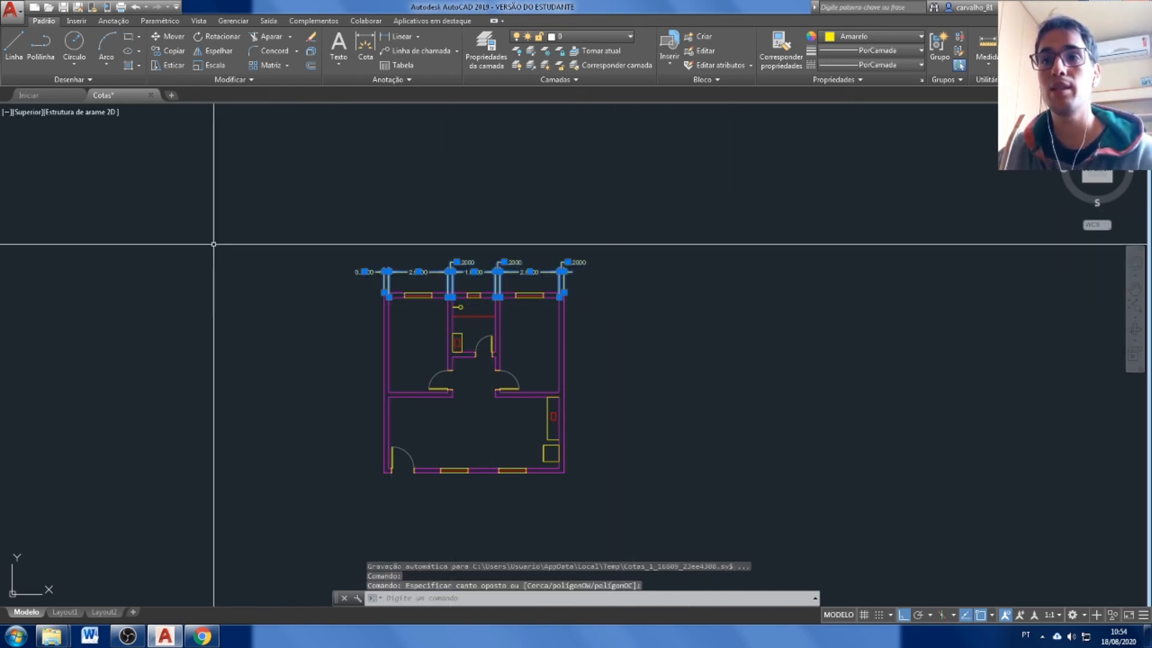
pyautogui.click(410, 81)
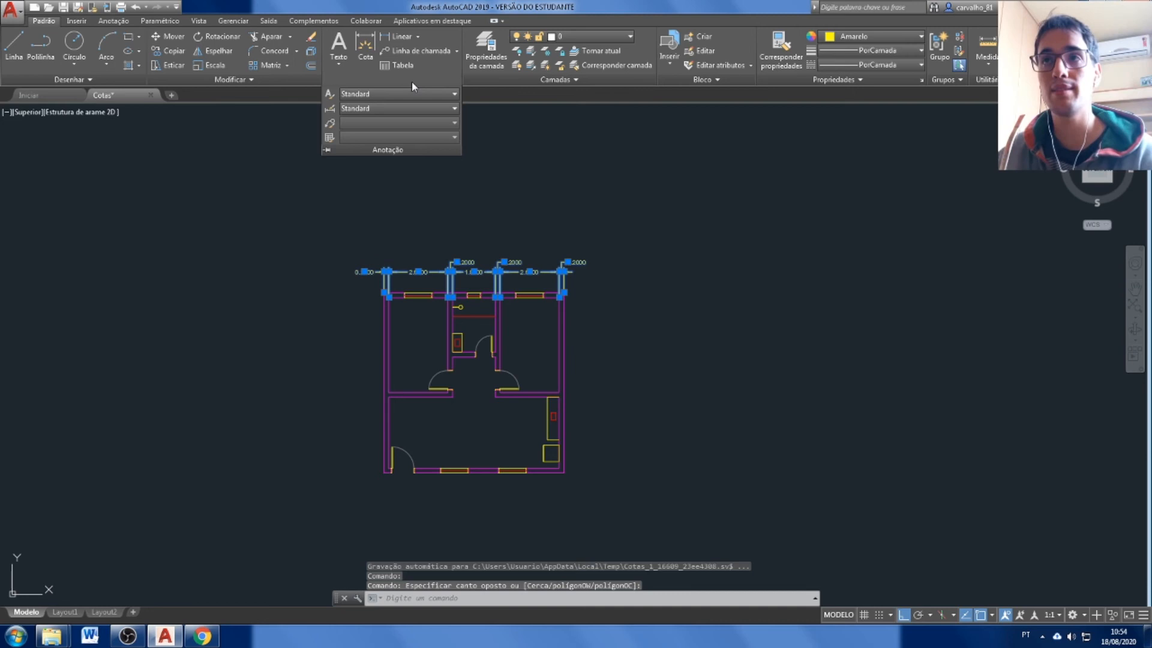
pyautogui.click(351, 111)
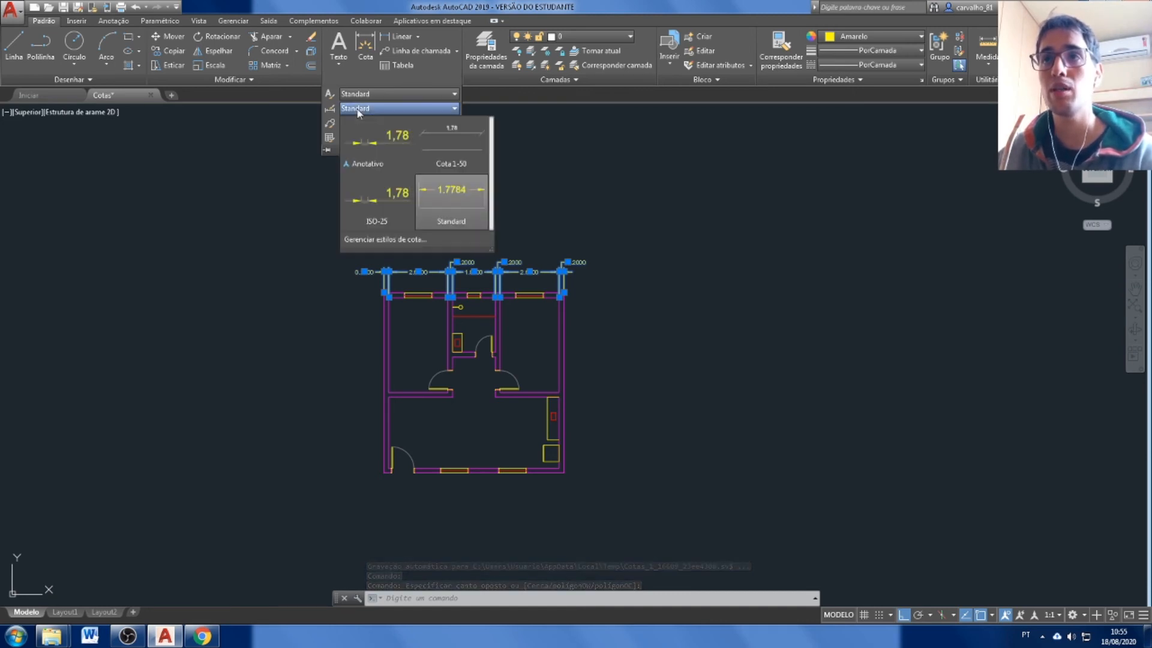
pyautogui.click(451, 144)
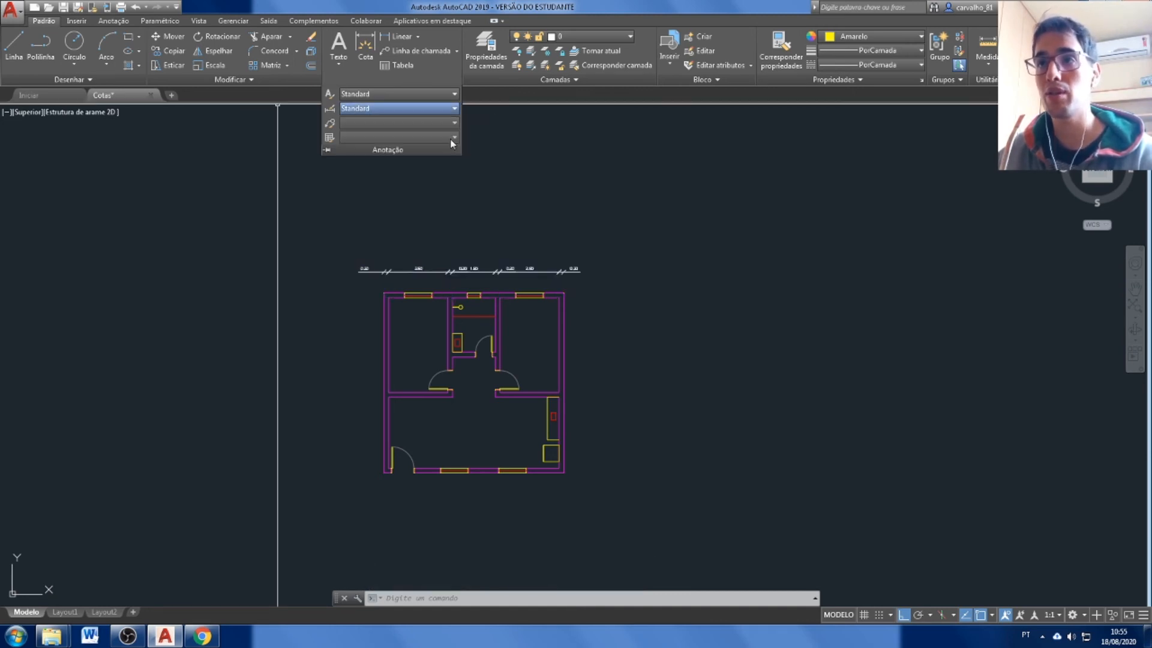
pyautogui.press('Escape')
pyautogui.press('Escape')
pyautogui.scroll(4, 457, 297)
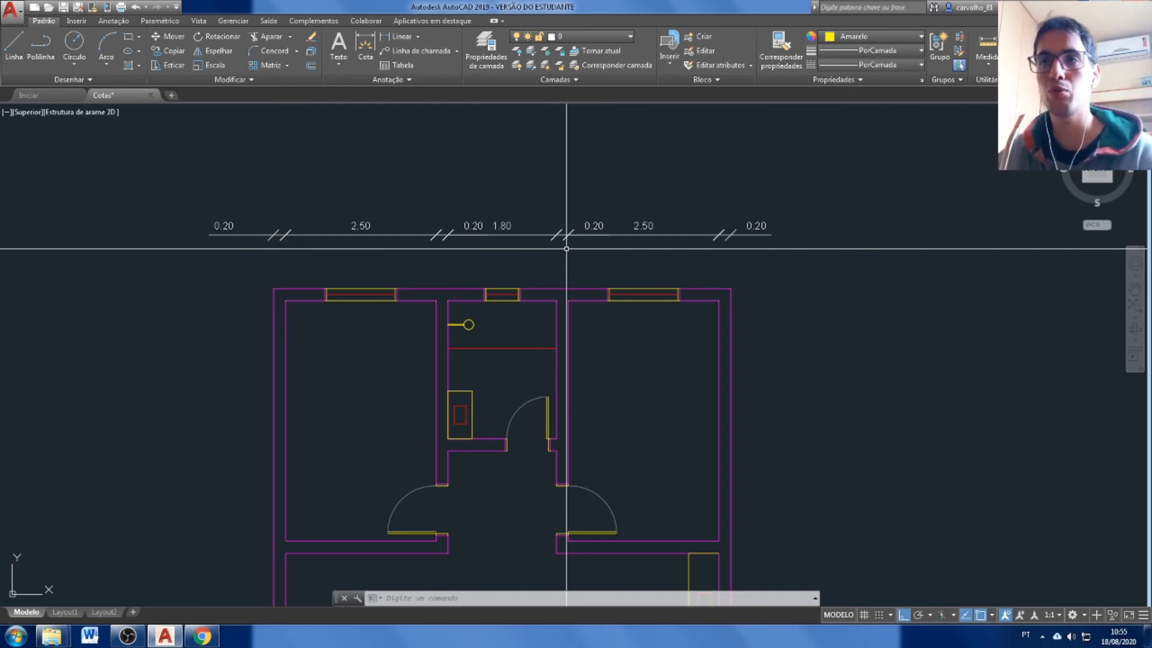
pyautogui.click(833, 195)
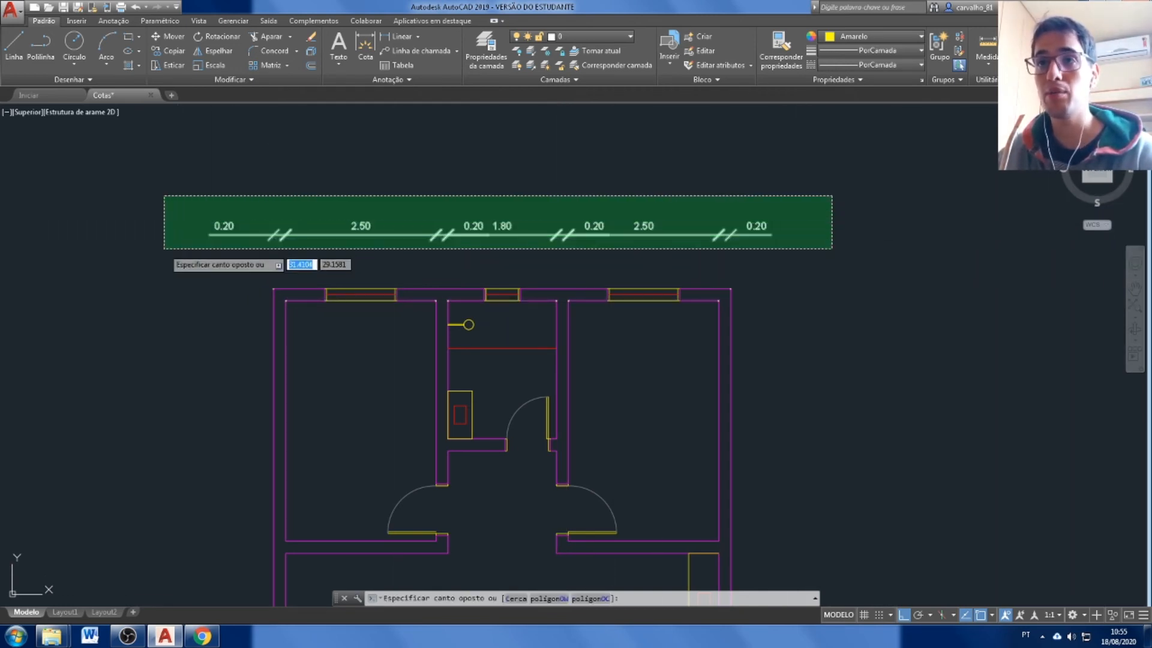
pyautogui.click(165, 303)
pyautogui.click(580, 35)
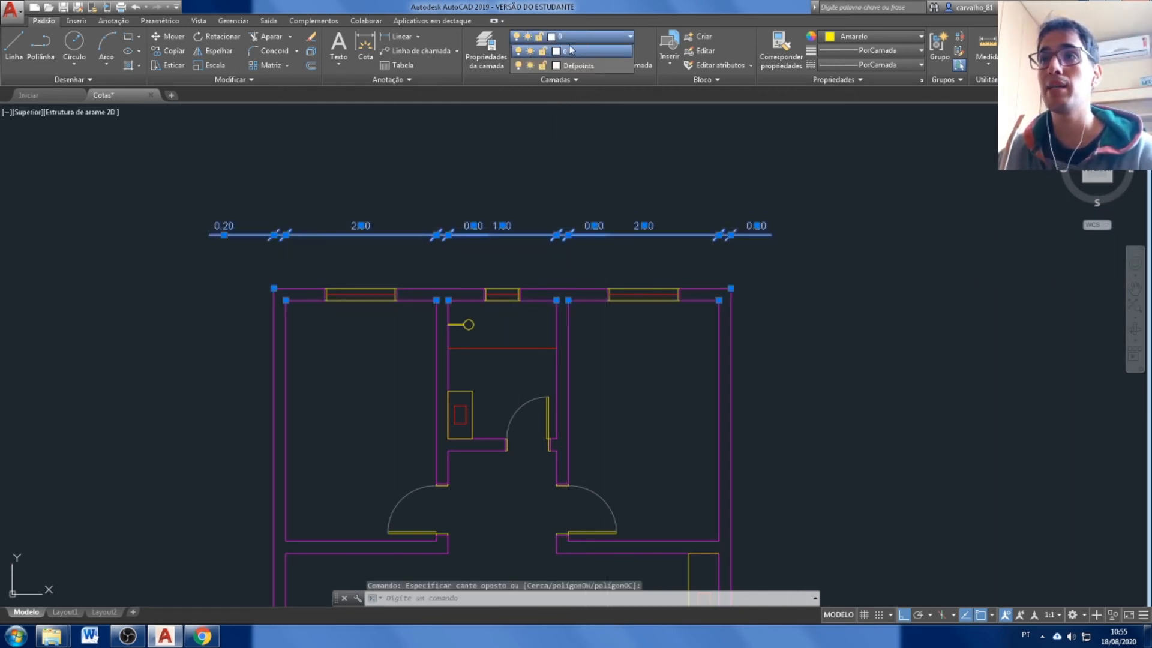
pyautogui.click(569, 86)
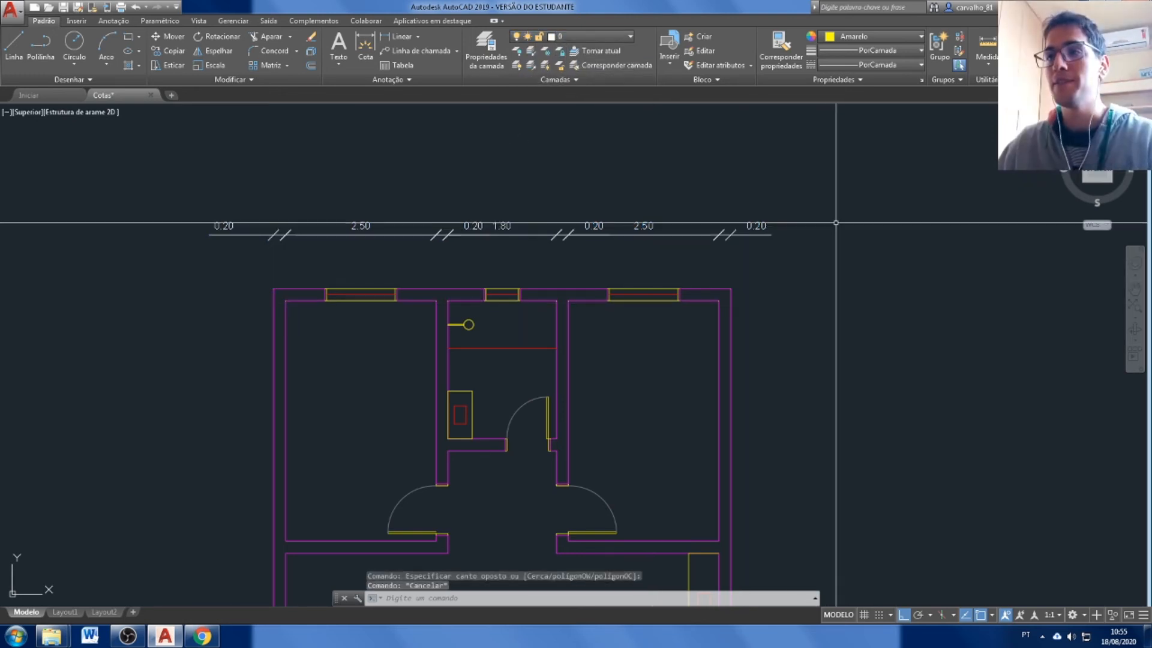
pyautogui.moveTo(731, 252); pyautogui.dragTo(660, 295)
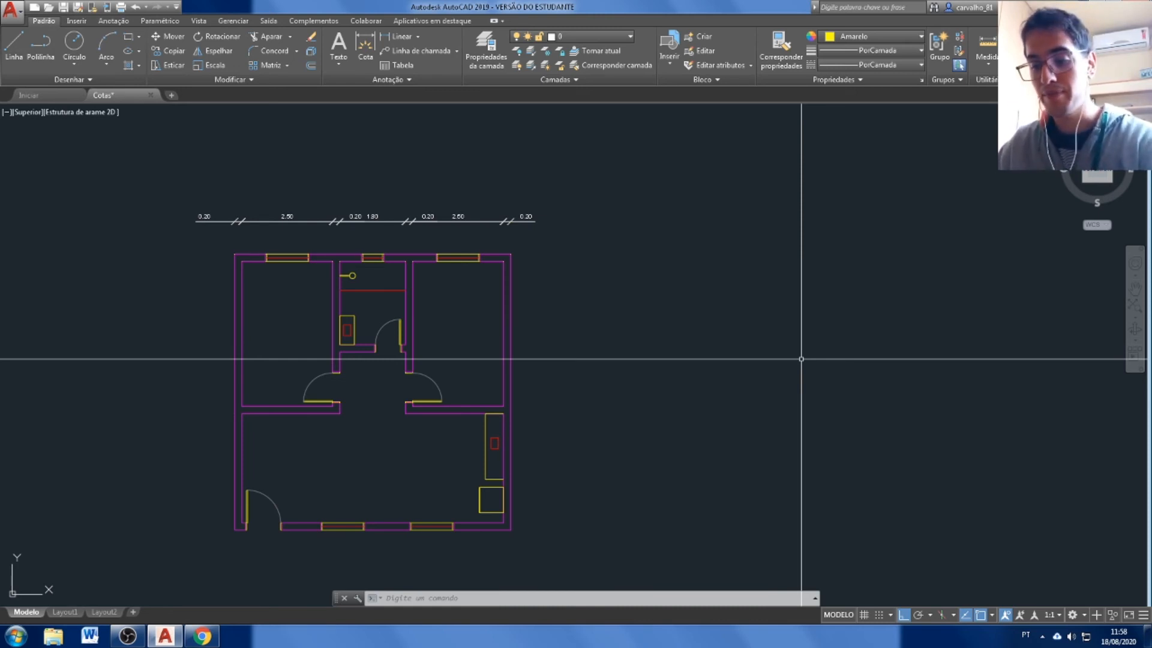
# Create a new dimension style named Cota 1-100, starting from Cota 1-50, for all dimensions.
pyautogui.click(413, 78)
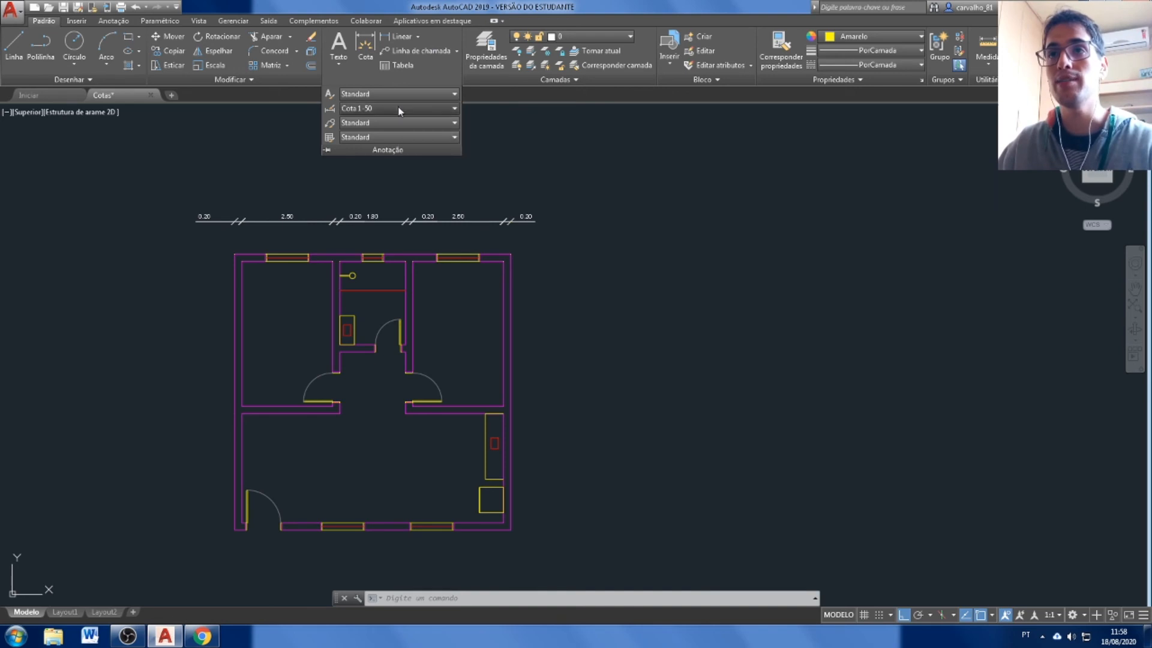
pyautogui.click(399, 109)
pyautogui.click(398, 238)
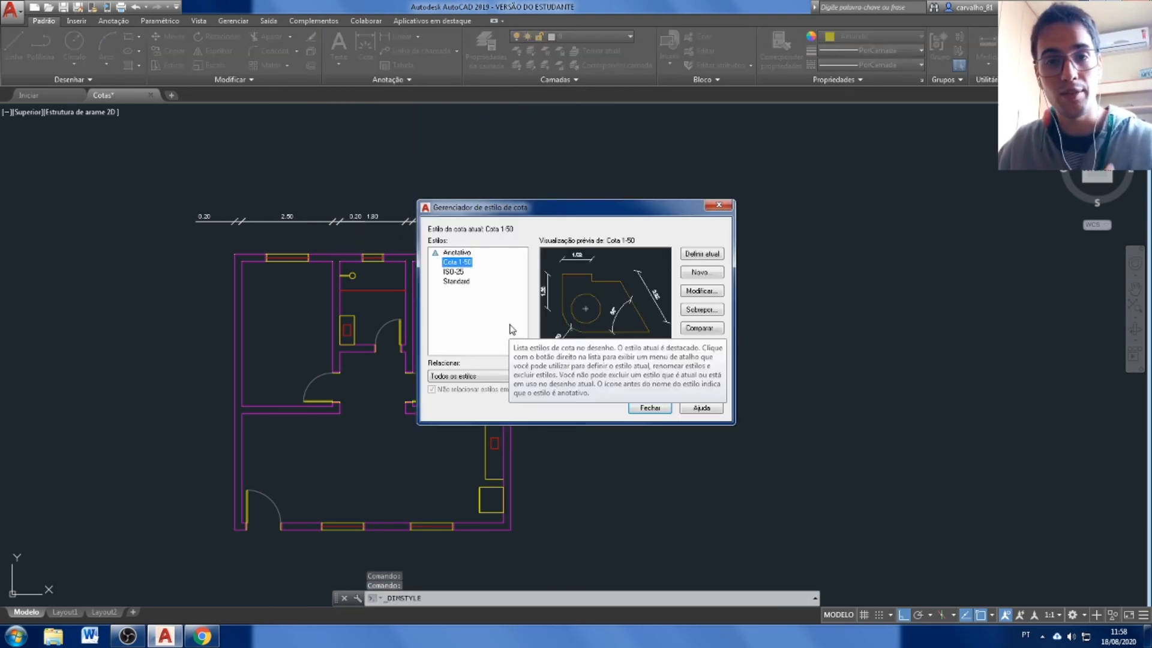
pyautogui.click(699, 272)
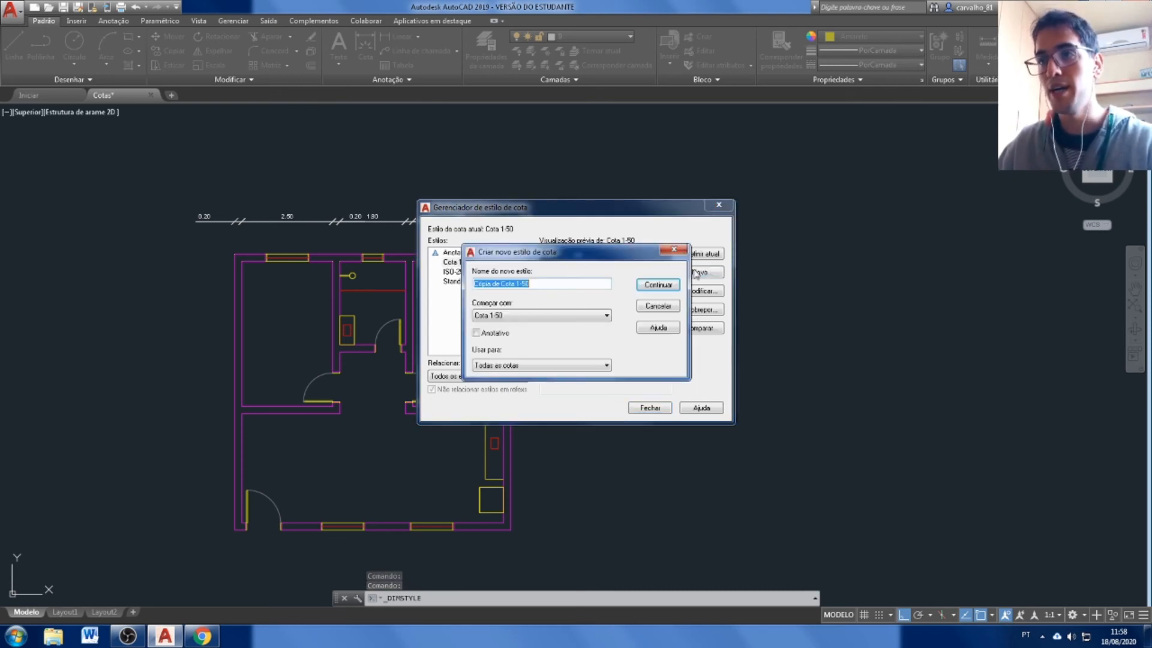
pyautogui.click(536, 284)
pyautogui.press('BackSpace')
pyautogui.press('BackSpace')
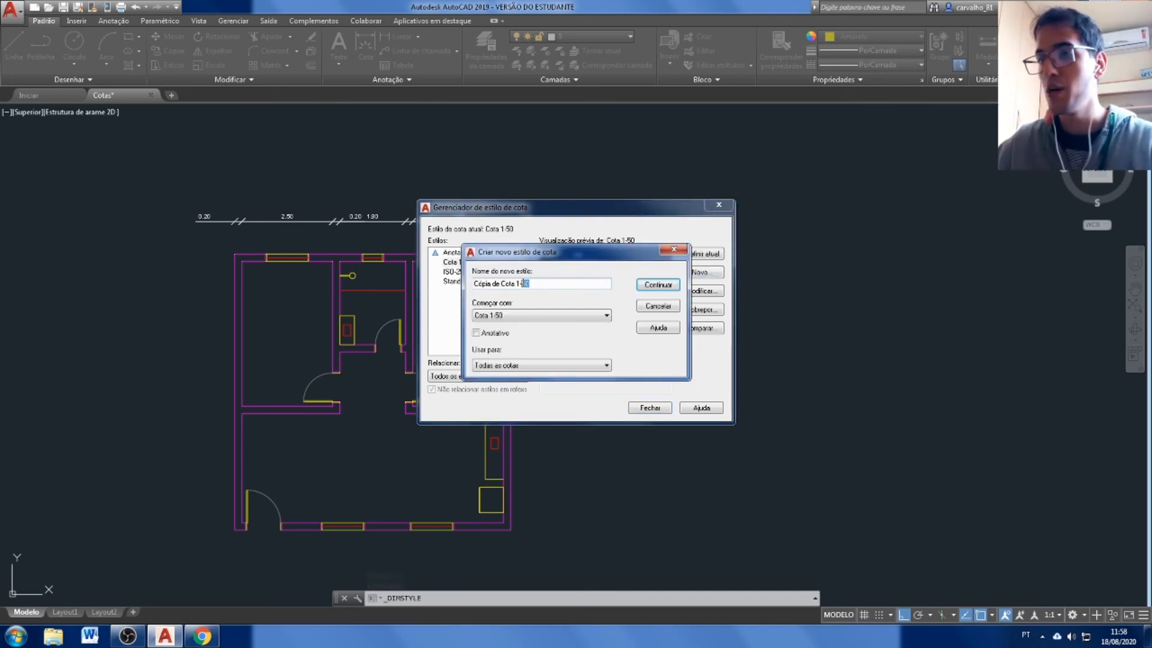
pyautogui.write('100')
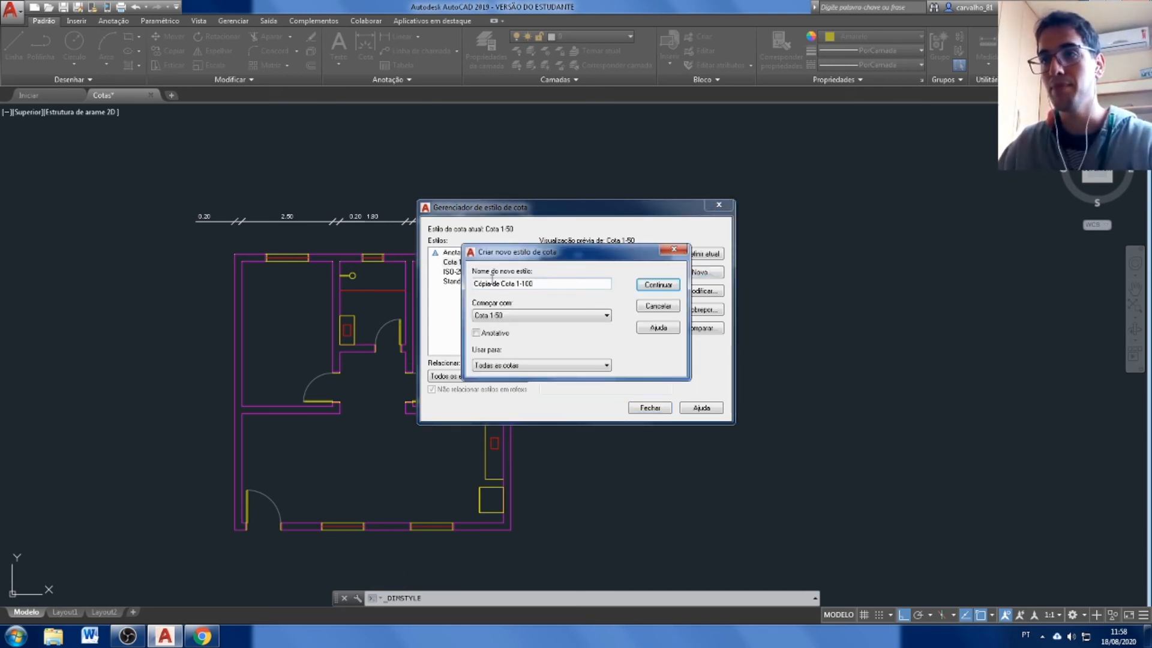
pyautogui.moveTo(491, 284); pyautogui.dragTo(462, 283)
pyautogui.press('BackSpace')
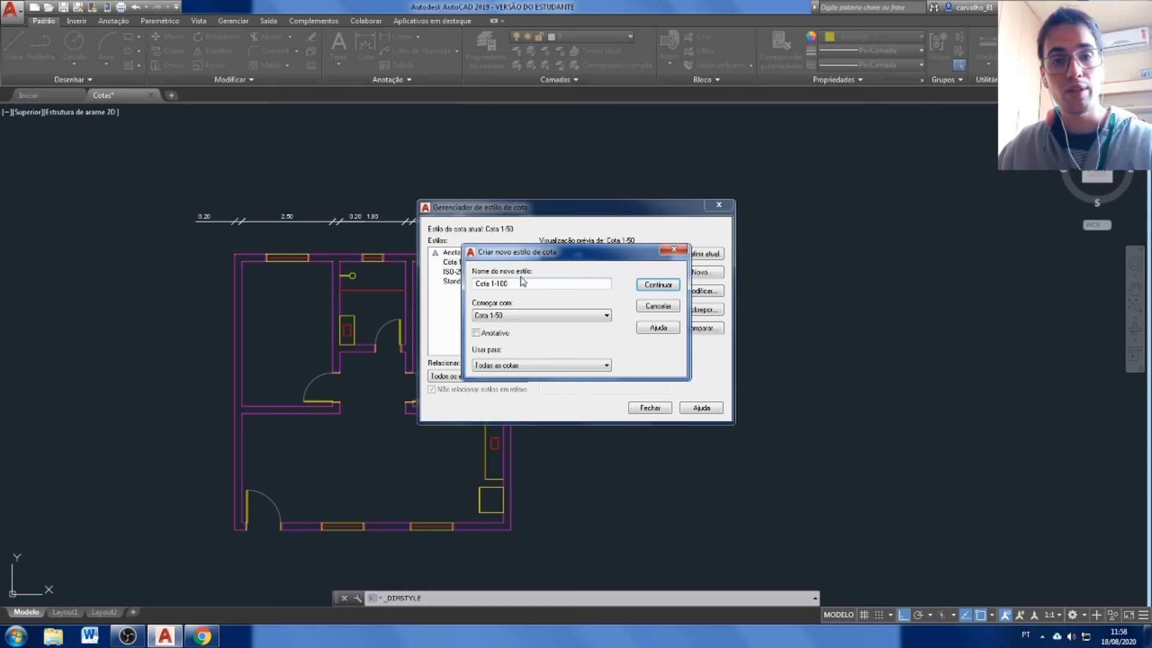
pyautogui.click(661, 285)
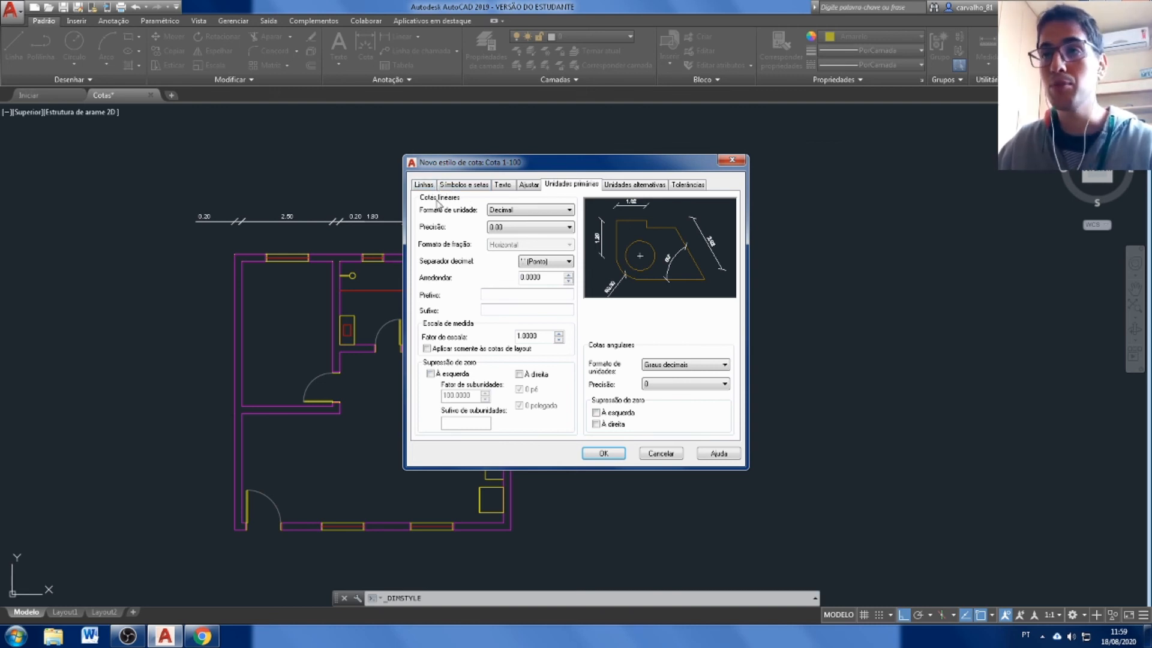
# Set the Cota 1-100 style's arrow size to 0.36 and its text height to 0.24.
pyautogui.click(470, 186)
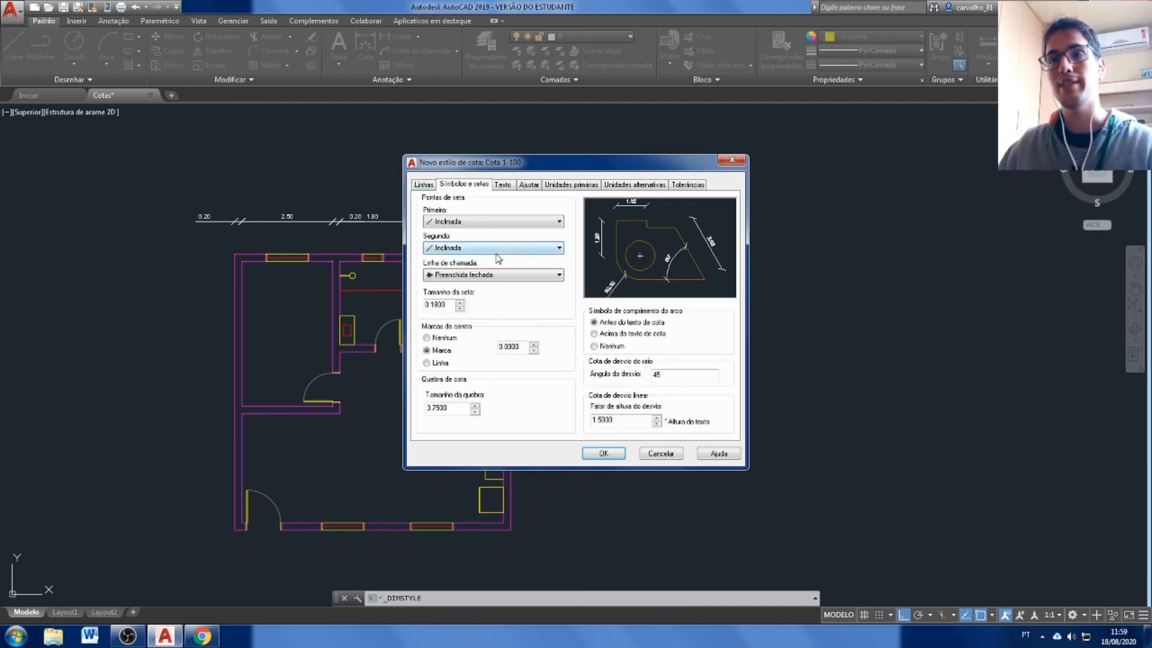
pyautogui.moveTo(451, 304); pyautogui.dragTo(430, 306)
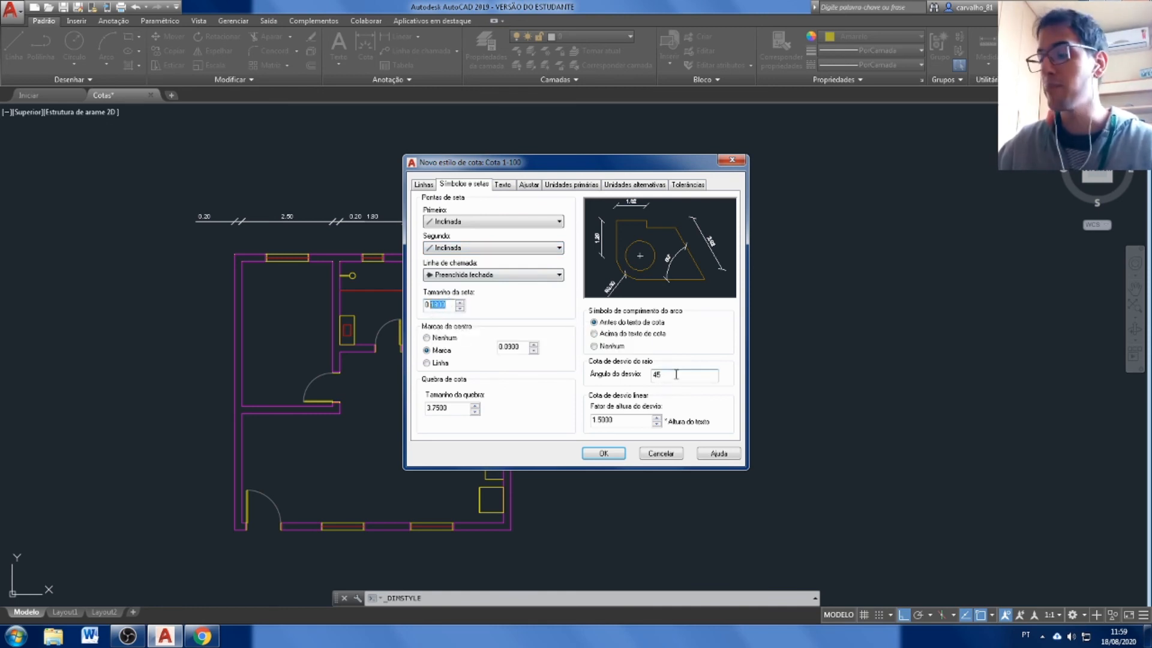
pyautogui.write('.35')
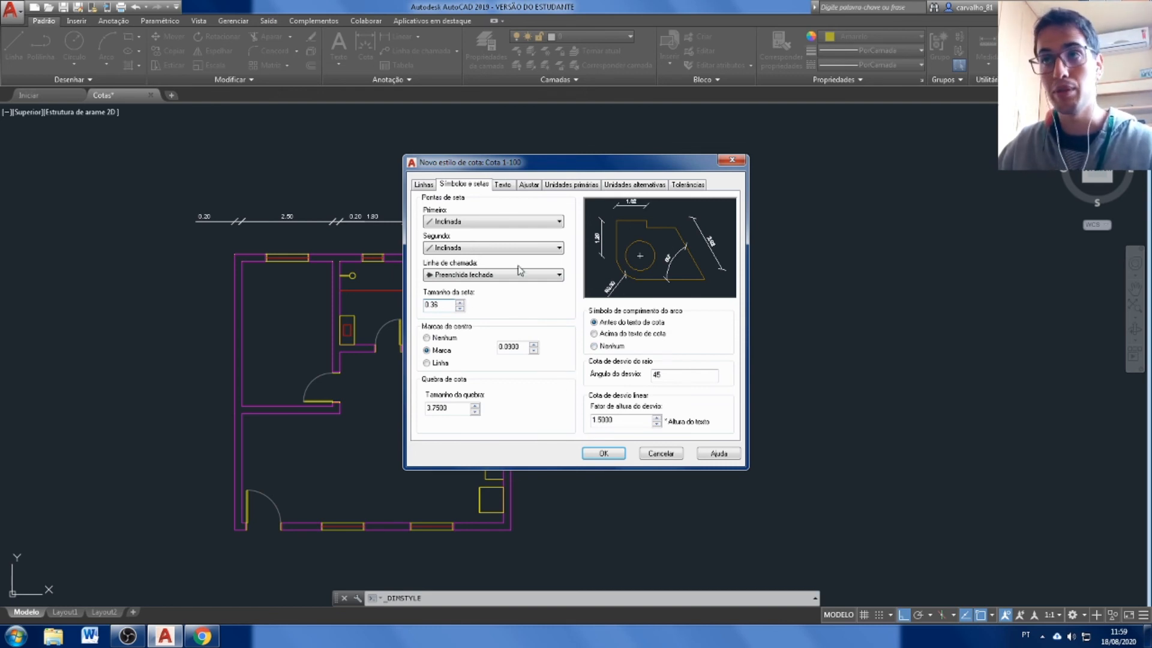
pyautogui.click(503, 185)
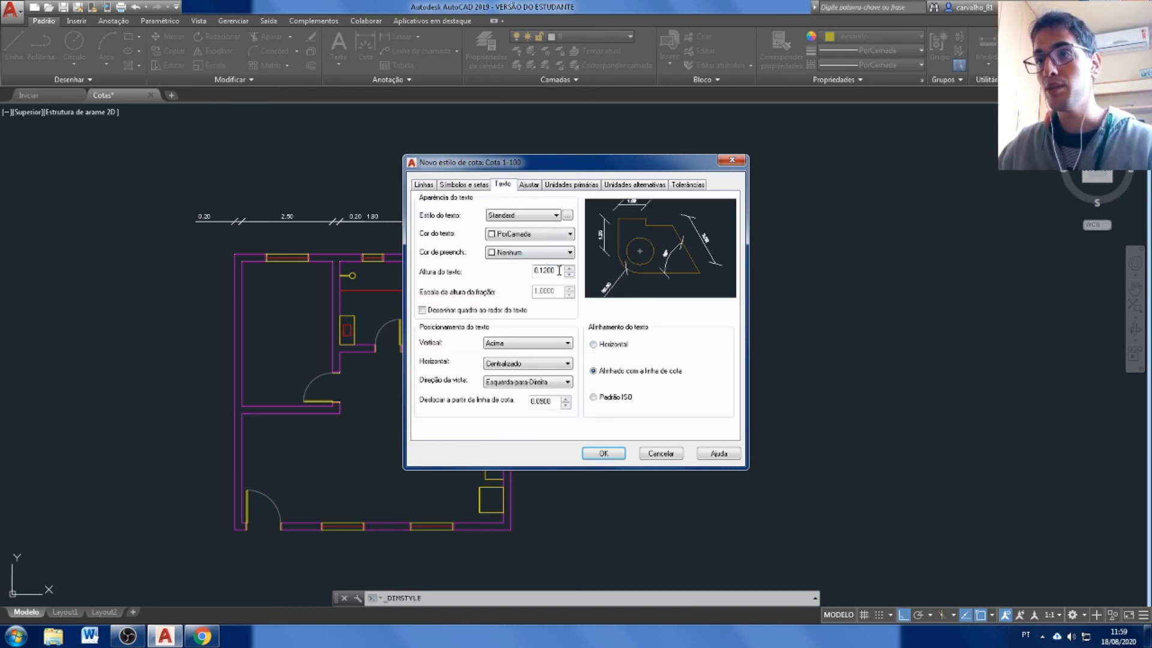
pyautogui.moveTo(560, 272); pyautogui.dragTo(539, 274)
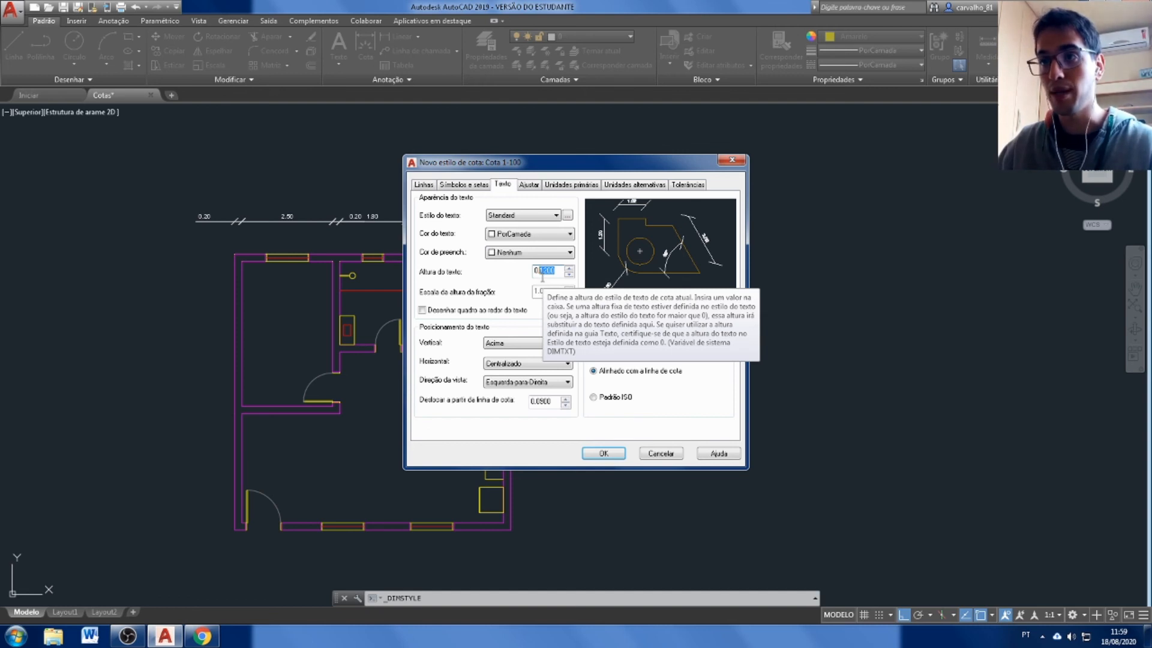
pyautogui.write('.24')
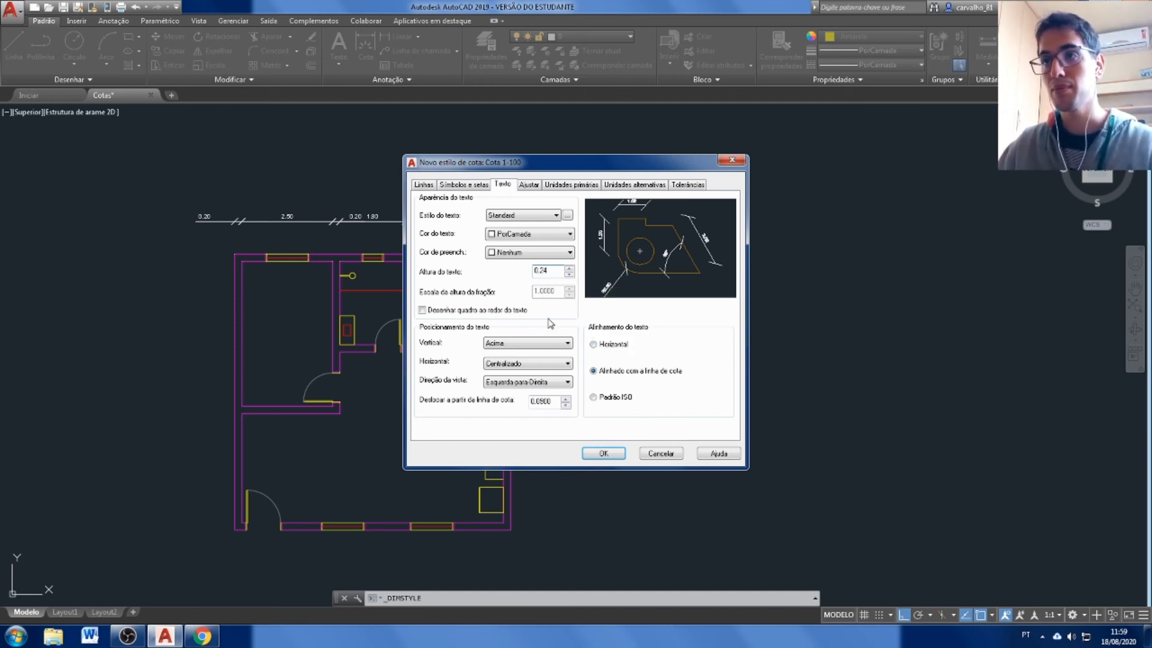
# Keep the vertical text placement at Acima, set the text offset from the dimension line to 0.18, and save the style.
pyautogui.click(540, 345)
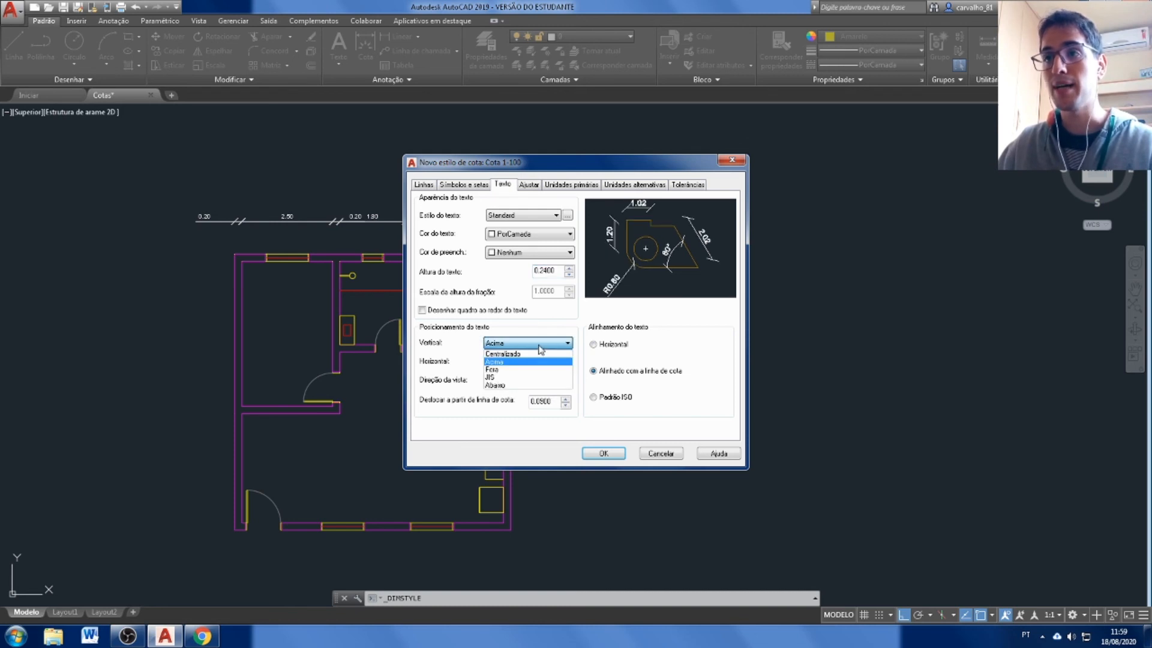
pyautogui.click(539, 348)
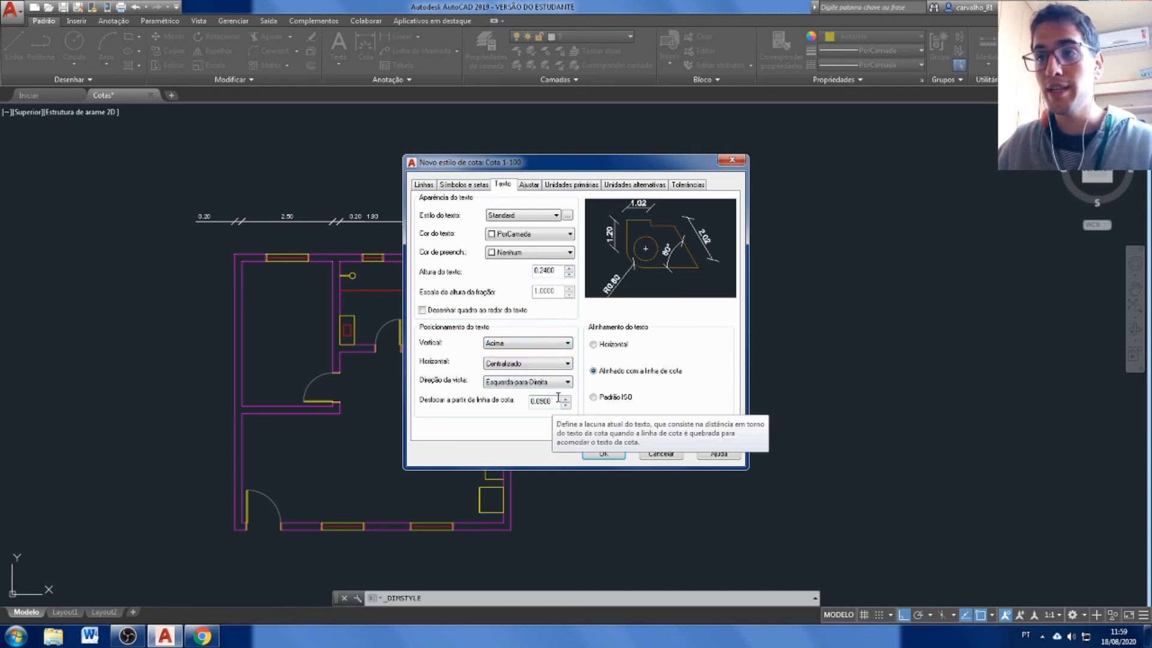
pyautogui.moveTo(554, 402); pyautogui.dragTo(539, 406)
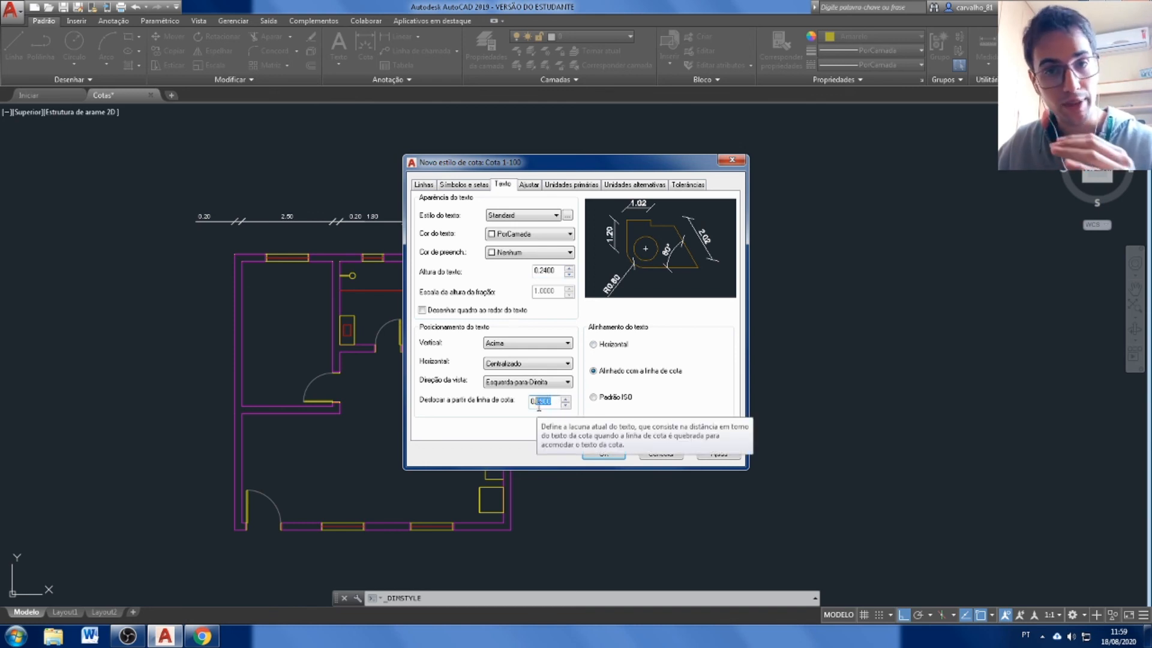
pyautogui.write('1800')
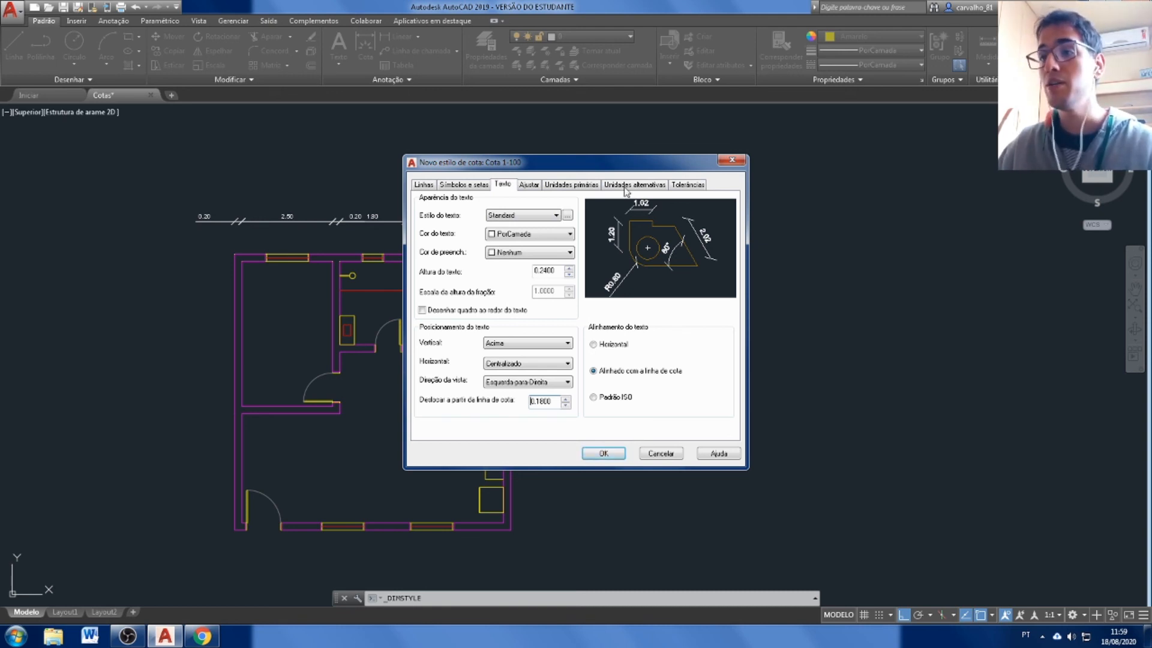
pyautogui.click(607, 452)
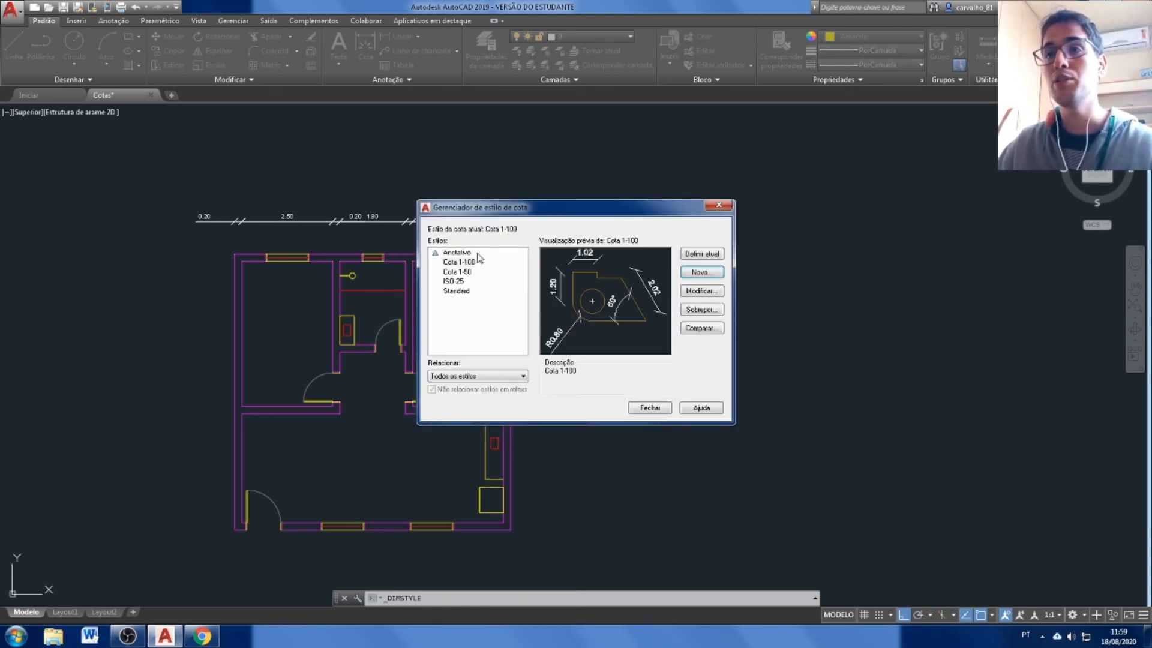
pyautogui.click(650, 408)
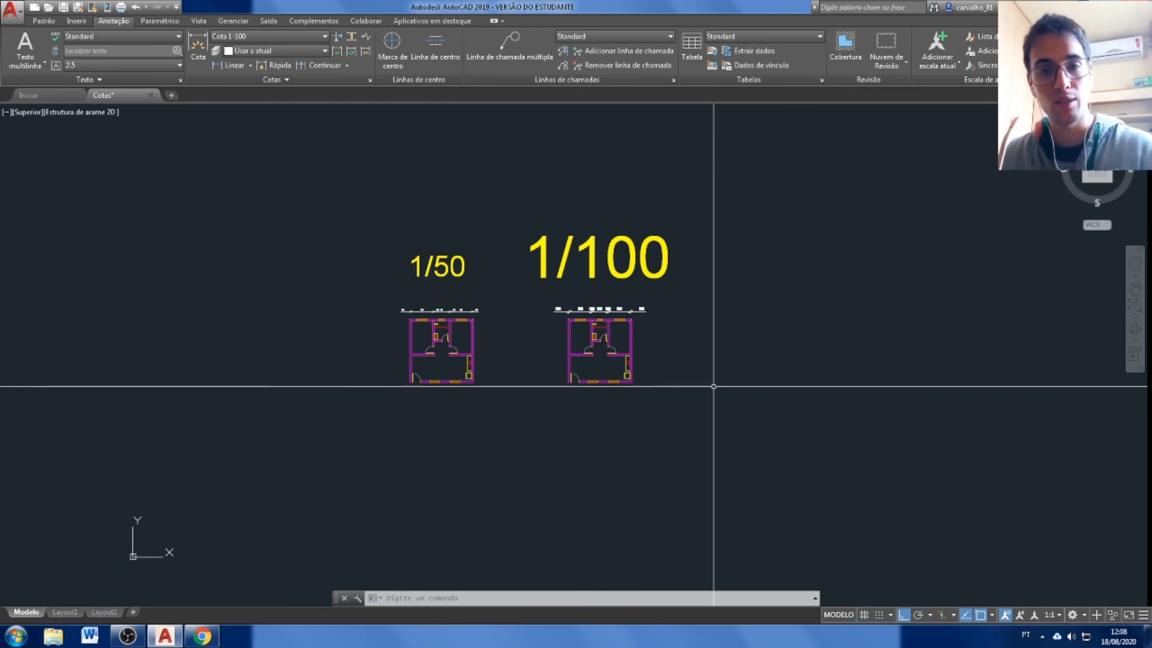
# Compare the dimensions above the 1/50 and 1/100 plans and check which dimension style each row uses.
pyautogui.scroll(2, 714, 386)
pyautogui.scroll(2, 462, 308)
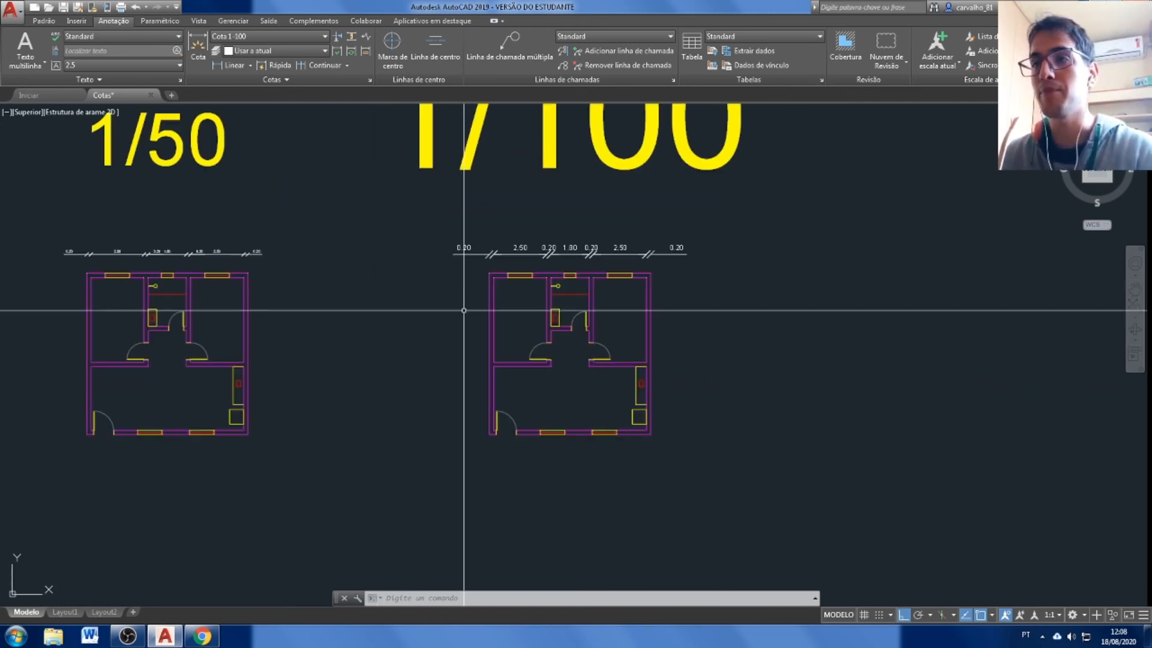
pyautogui.scroll(-2, 463, 372)
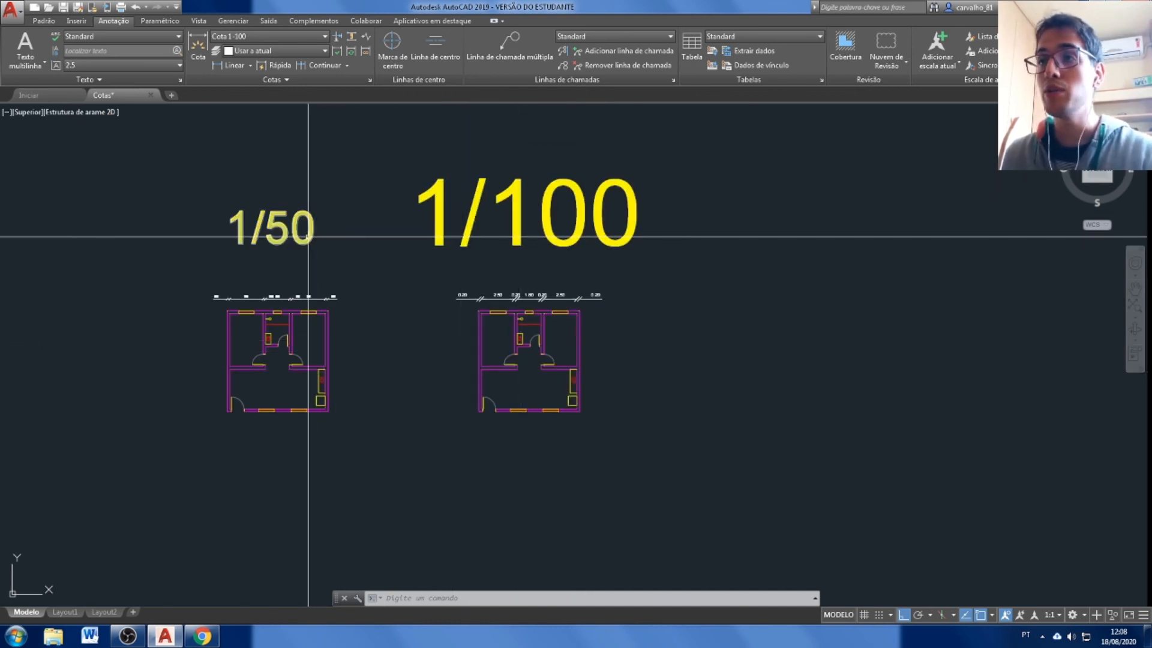
pyautogui.scroll(2, 445, 303)
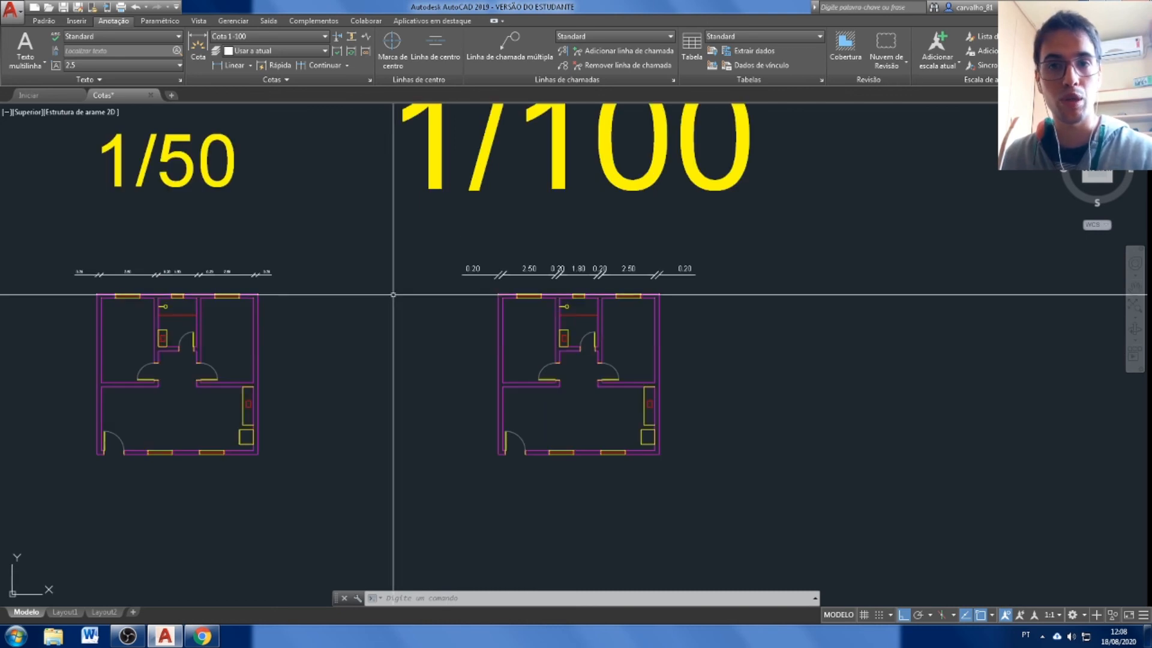
pyautogui.click(261, 281)
pyautogui.click(159, 272)
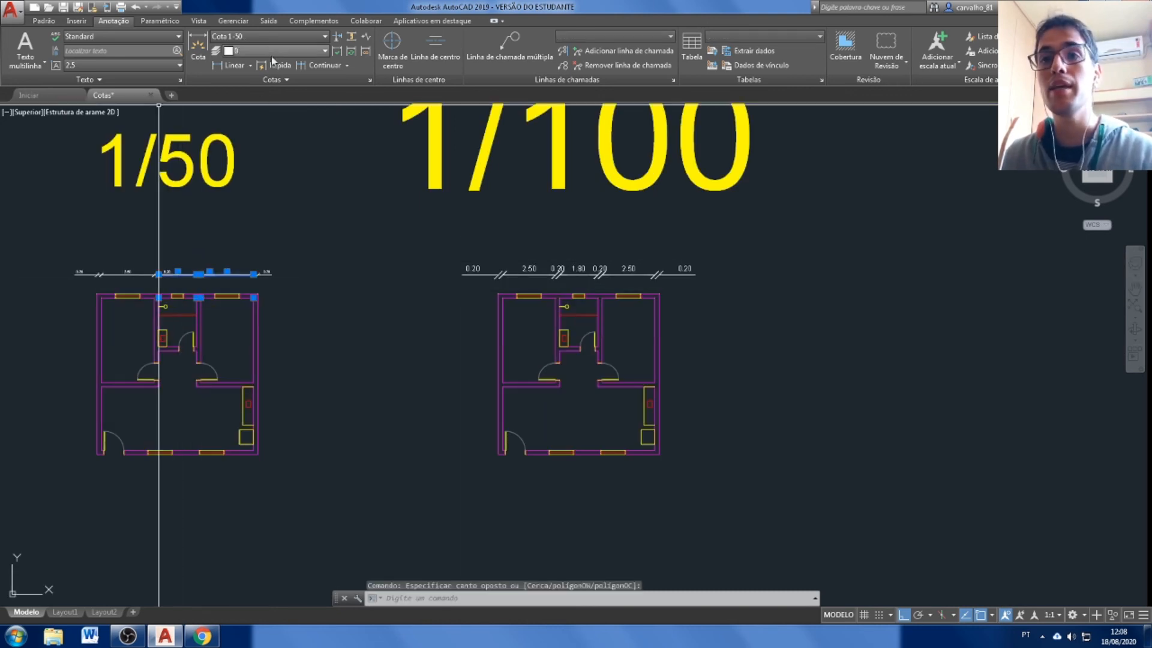
pyautogui.press('Escape')
pyautogui.click(596, 257)
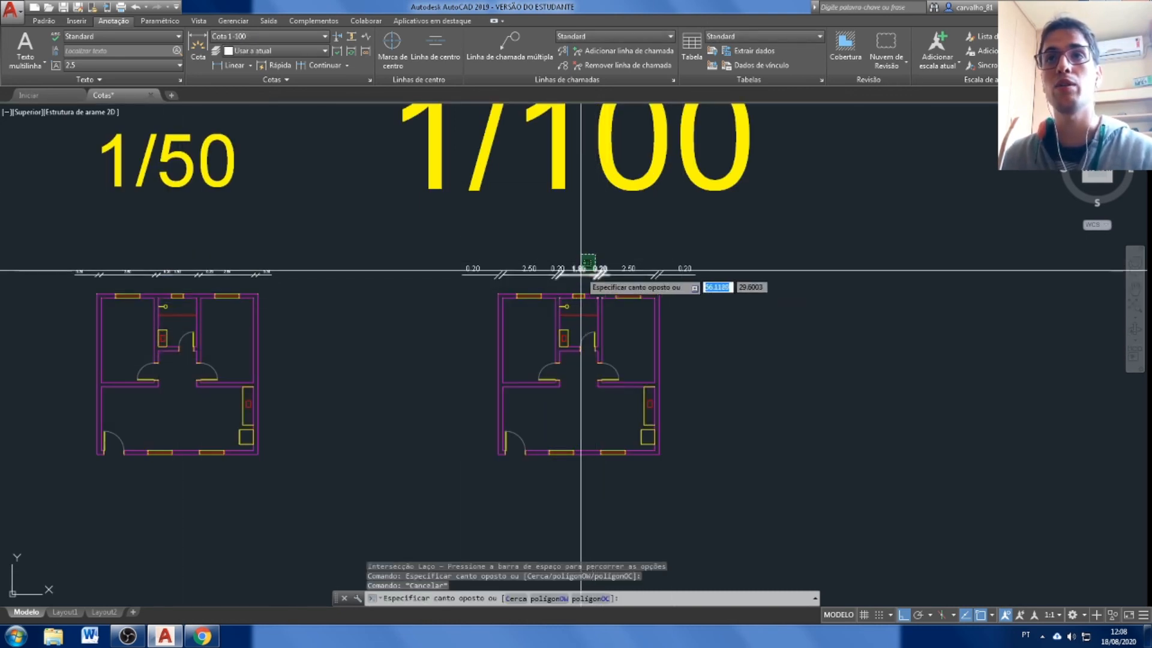
pyautogui.click(577, 275)
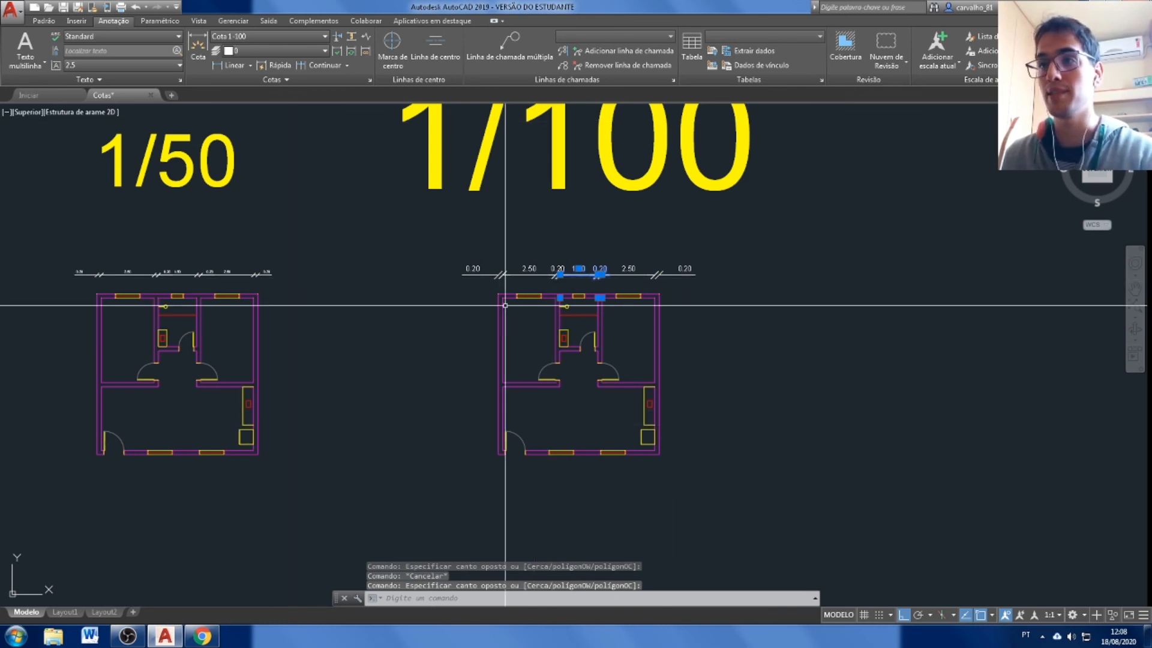
pyautogui.press('Escape')
pyautogui.scroll(4, 478, 316)
pyautogui.scroll(-2, 479, 291)
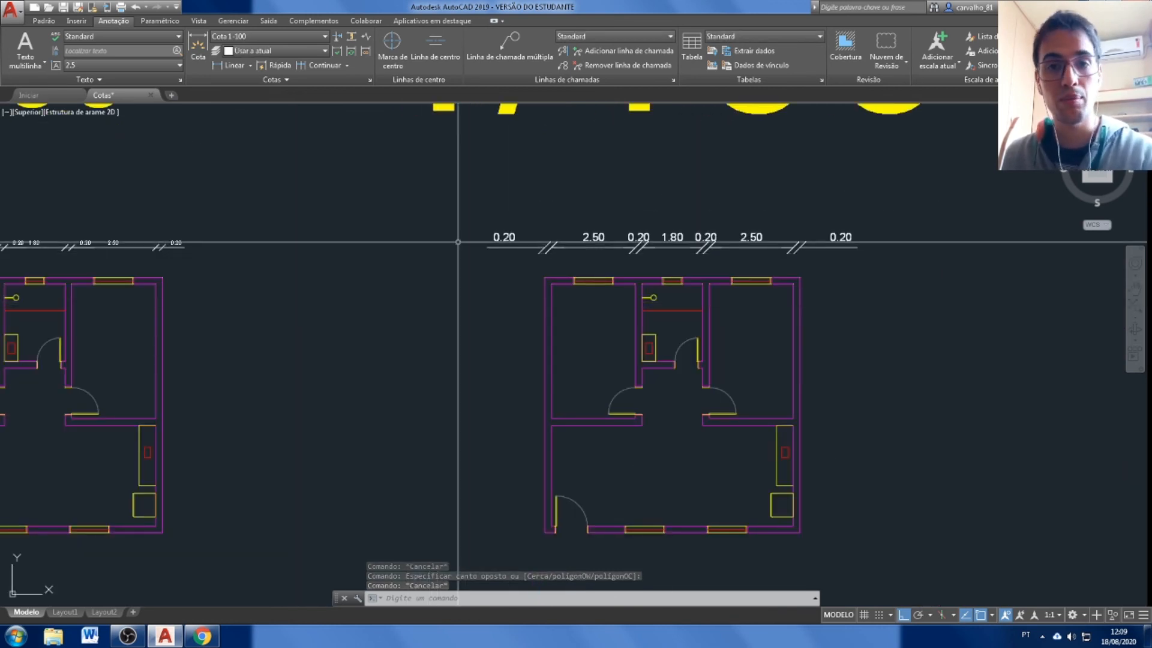
pyautogui.scroll(-2, 708, 281)
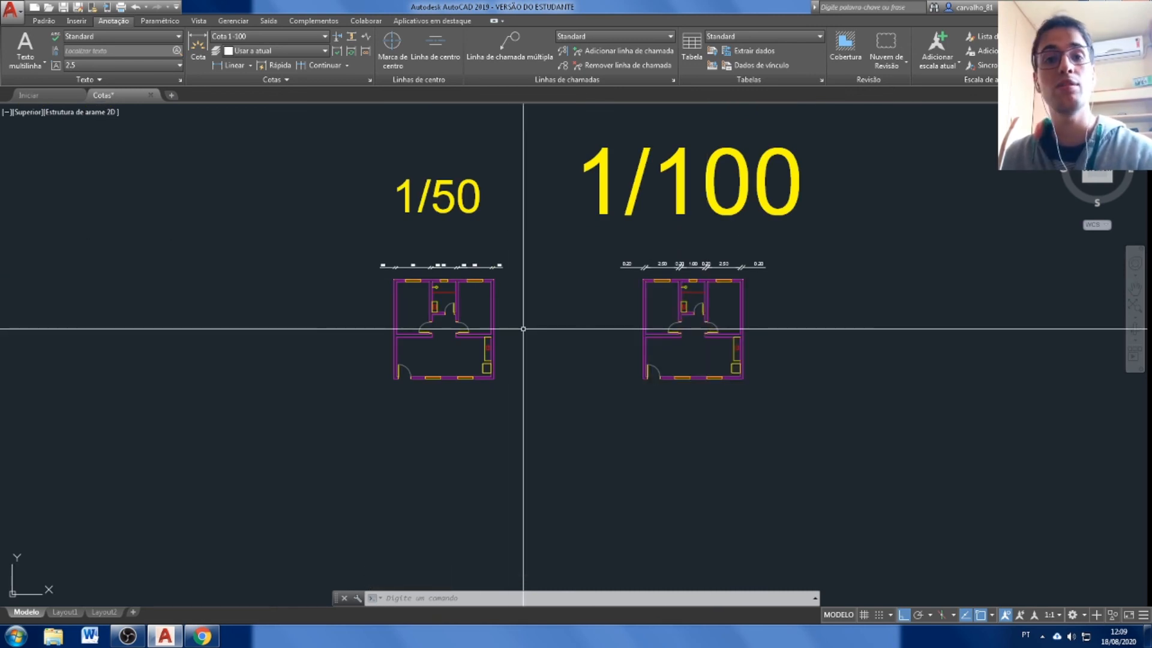
# Open Layout1 and compare the dimension text size in the 1/50 and 1/100 viewports.
pyautogui.click(65, 612)
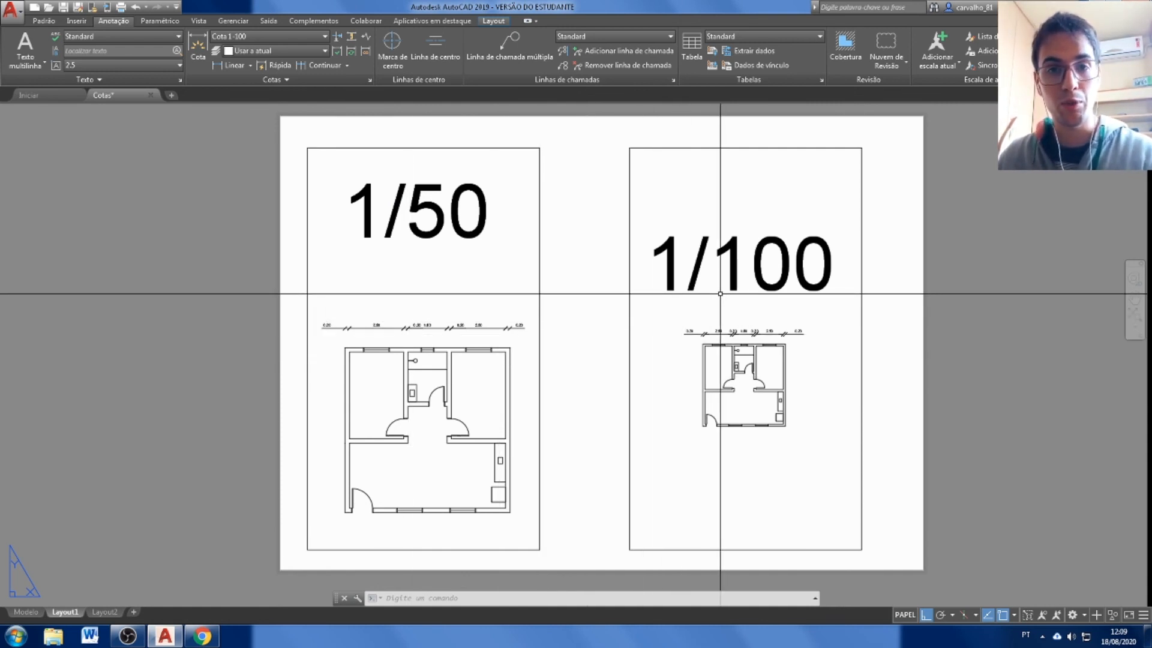
pyautogui.scroll(2, 720, 293)
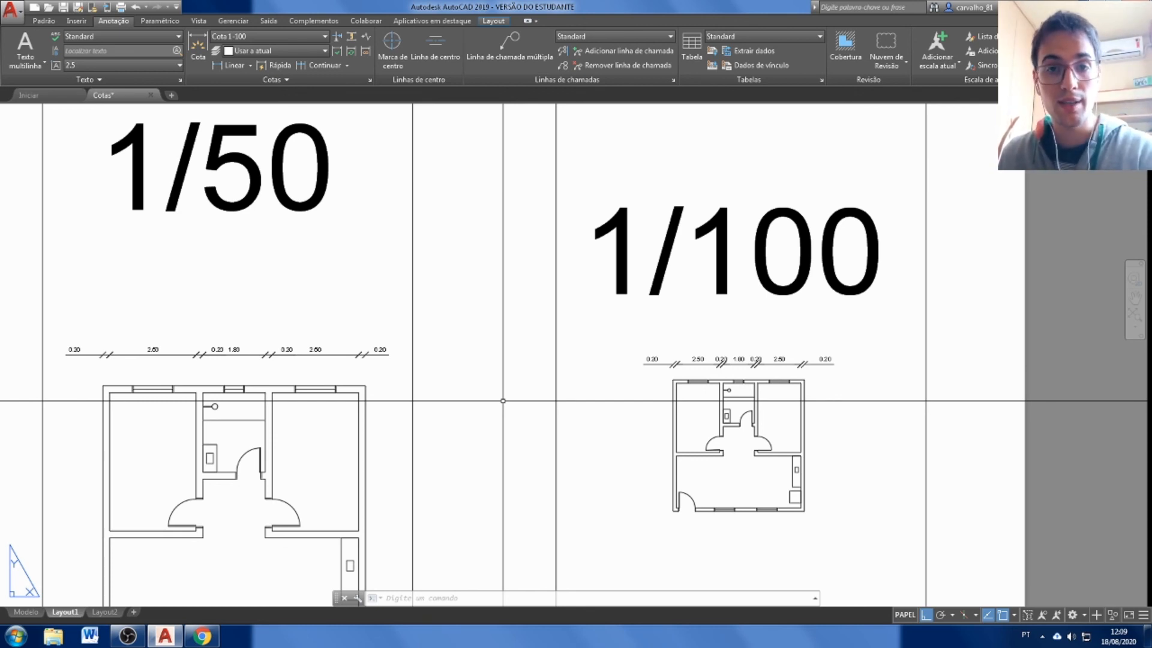
pyautogui.scroll(-2, 503, 400)
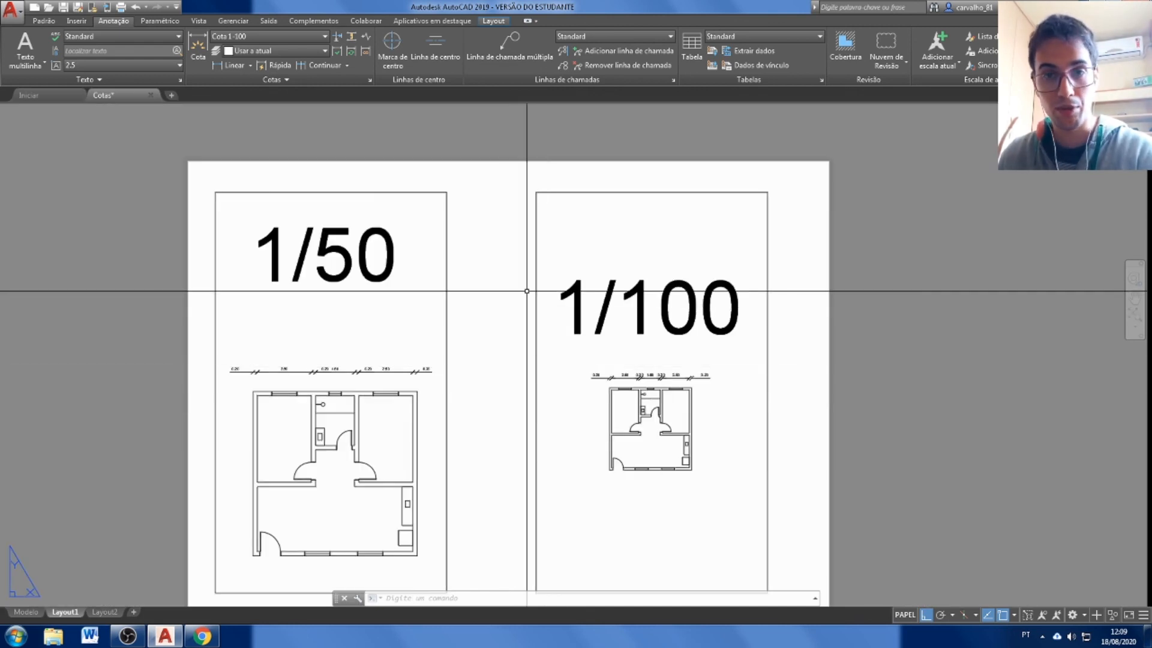